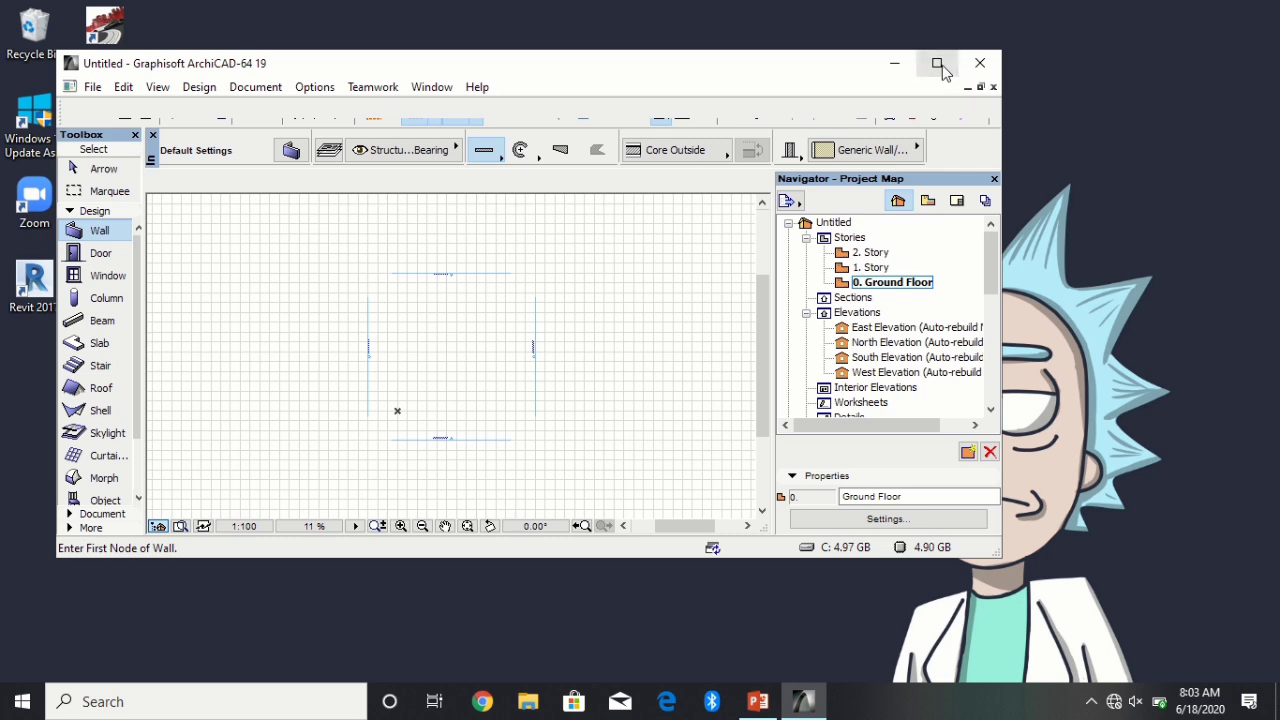
Step: Maximize the program window, and close the Toolbox palette and display it again
click(938, 64)
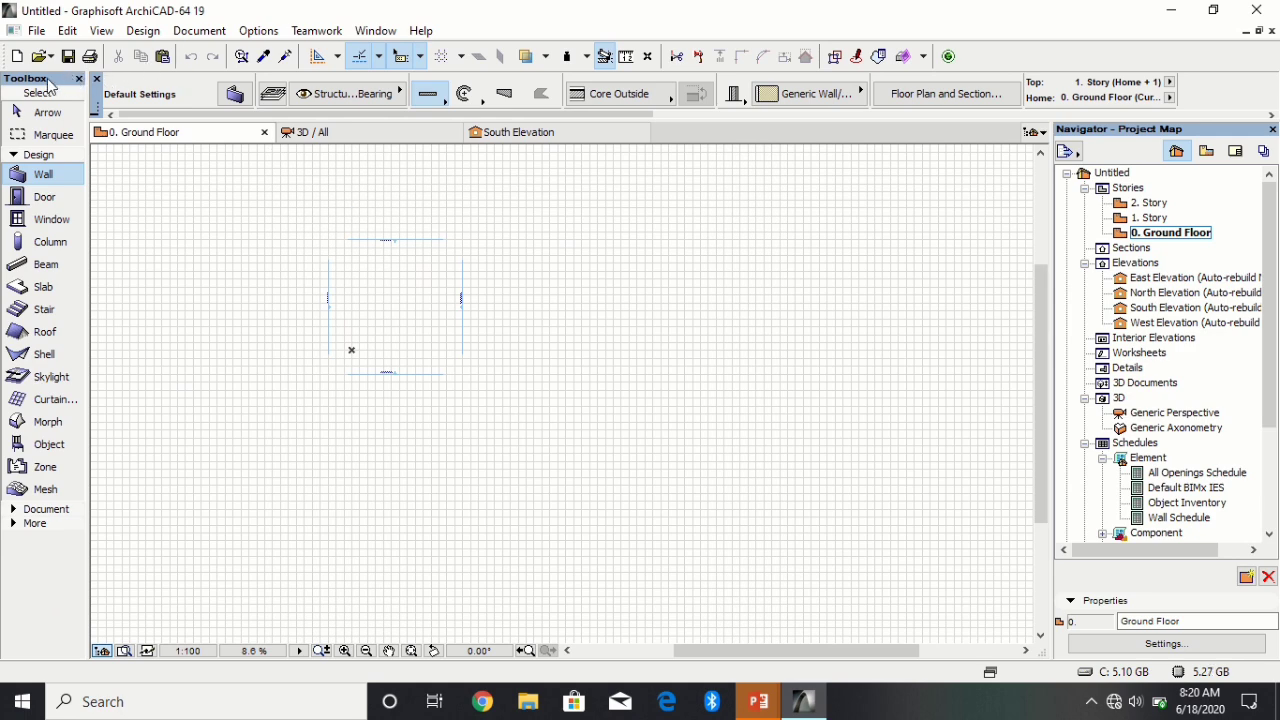
click(79, 79)
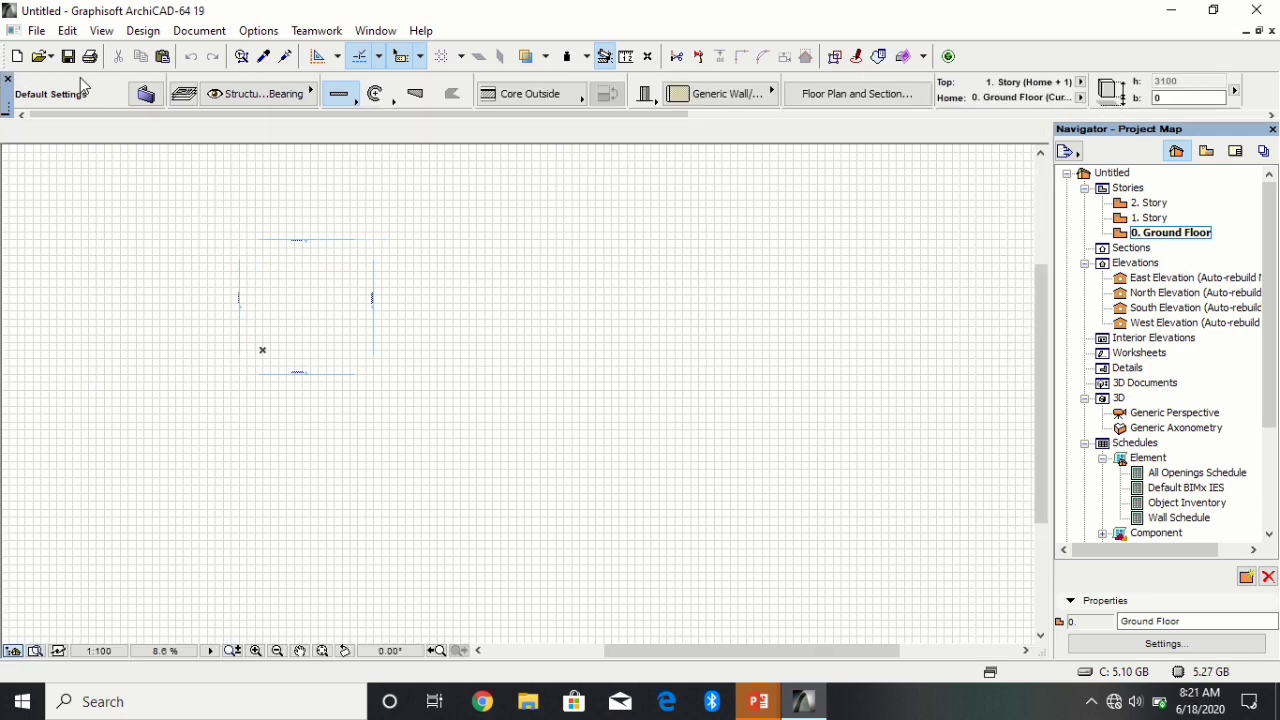
click(366, 31)
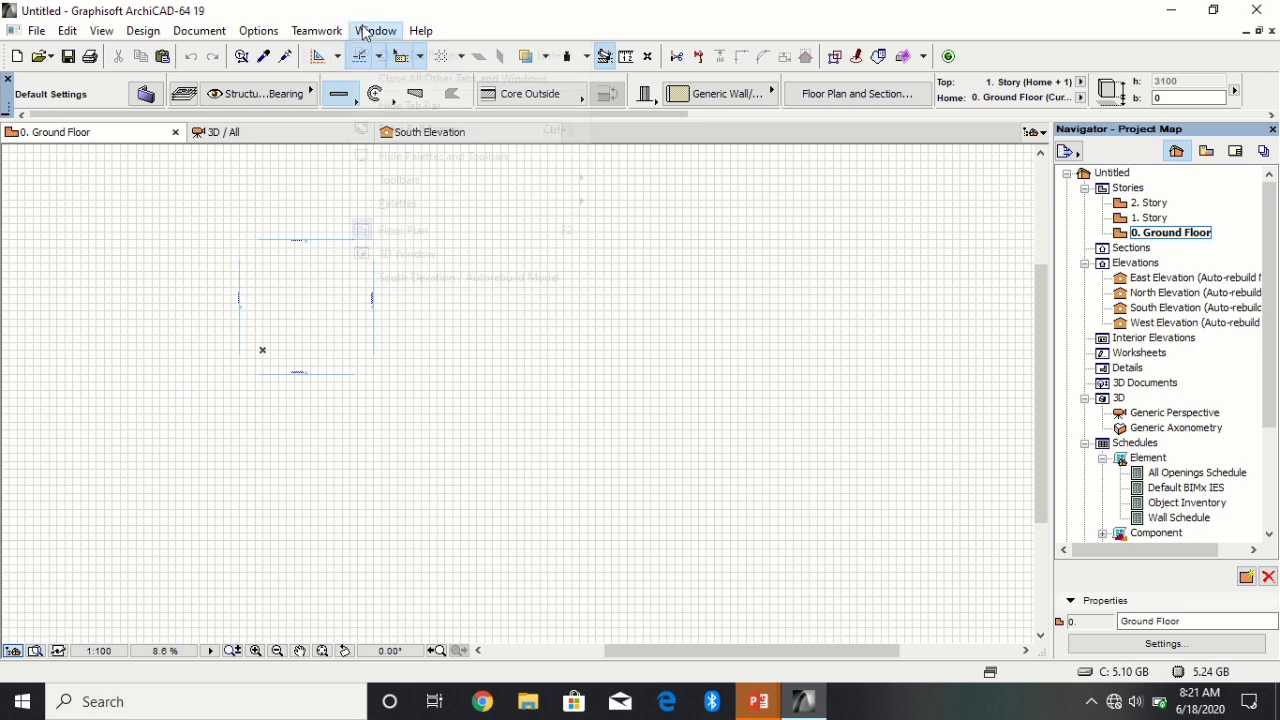
mouse_move(408, 214)
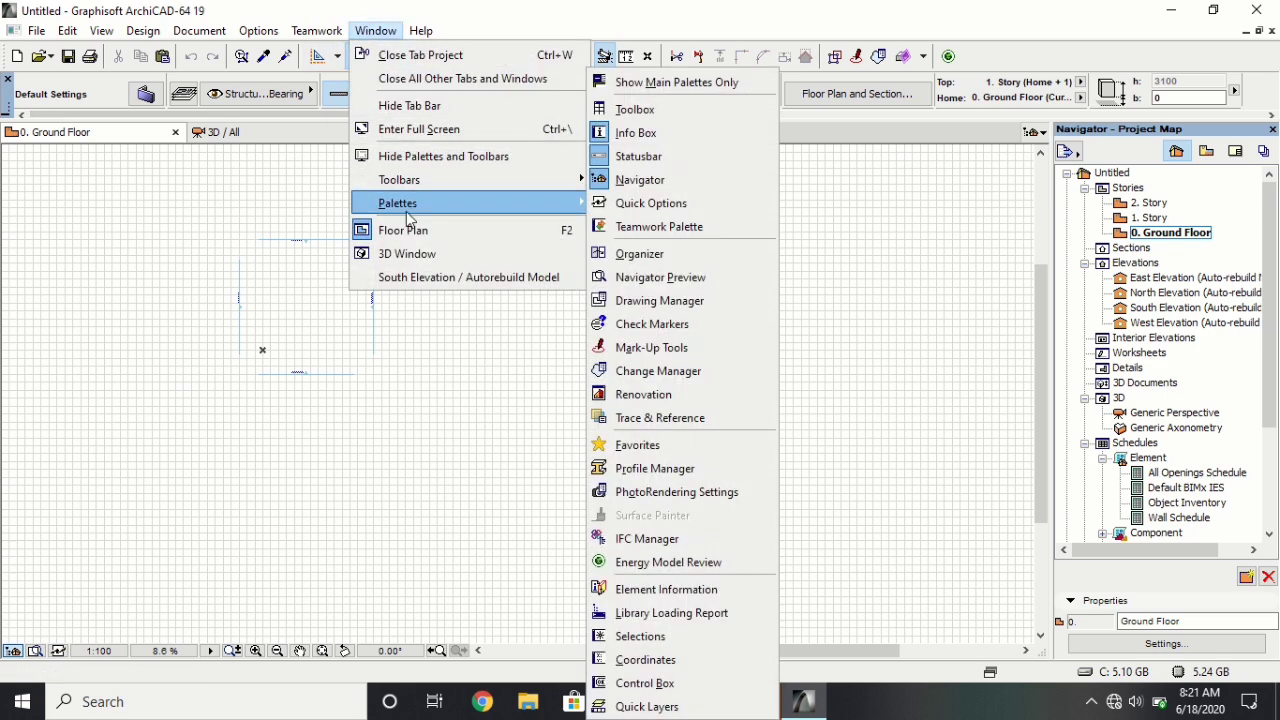
click(672, 108)
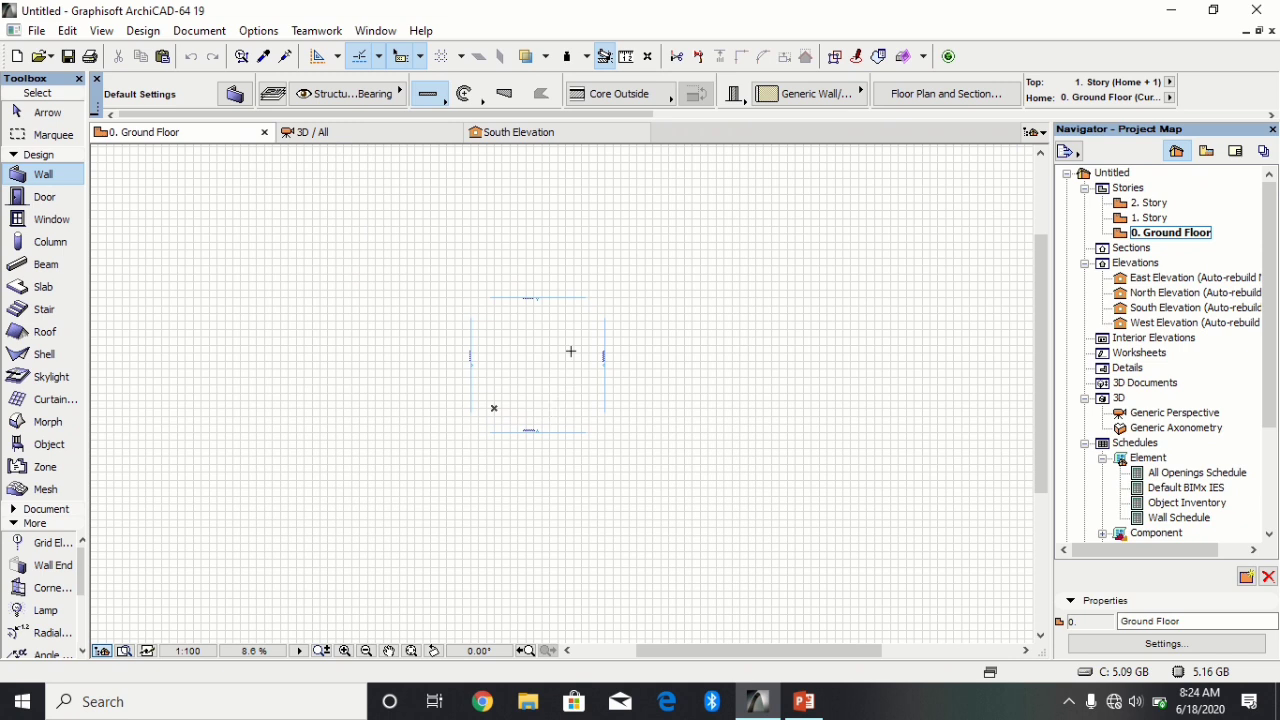
Step: Draw a diagonal line rising to the right between the elevation markers on the ground floor plan with the Line tool
click(45, 509)
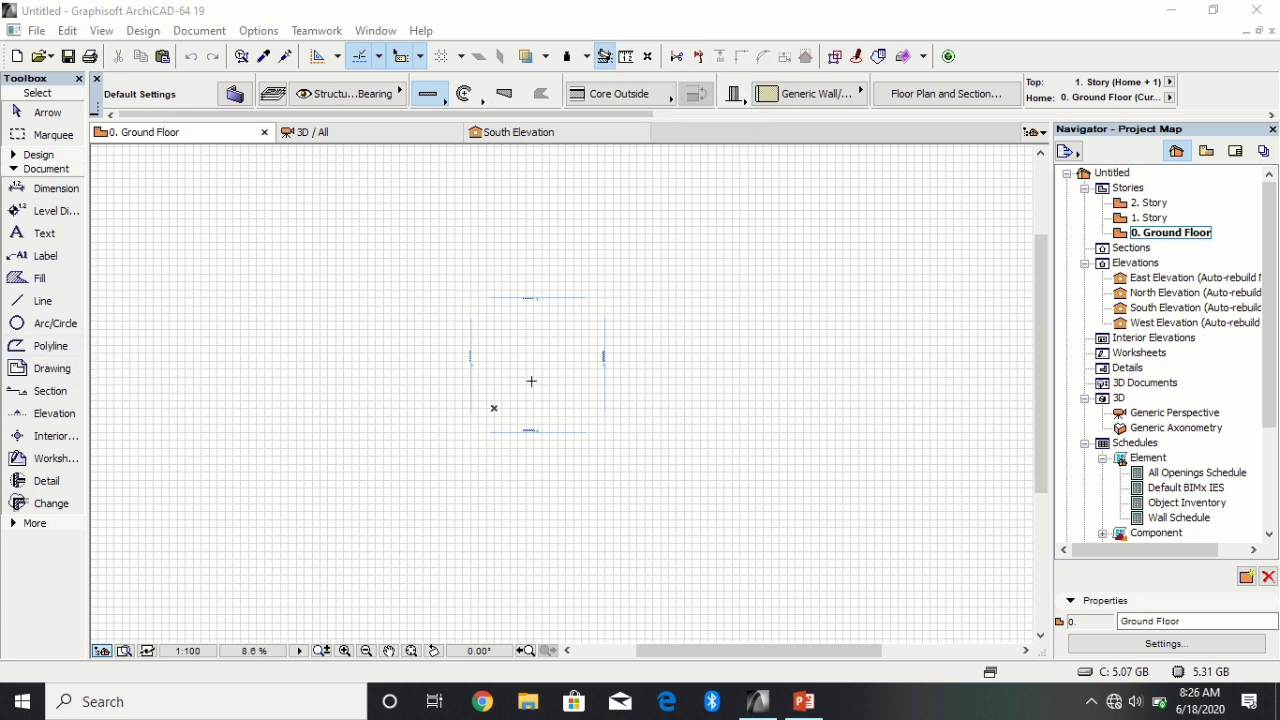
scroll(537, 303, up, 5)
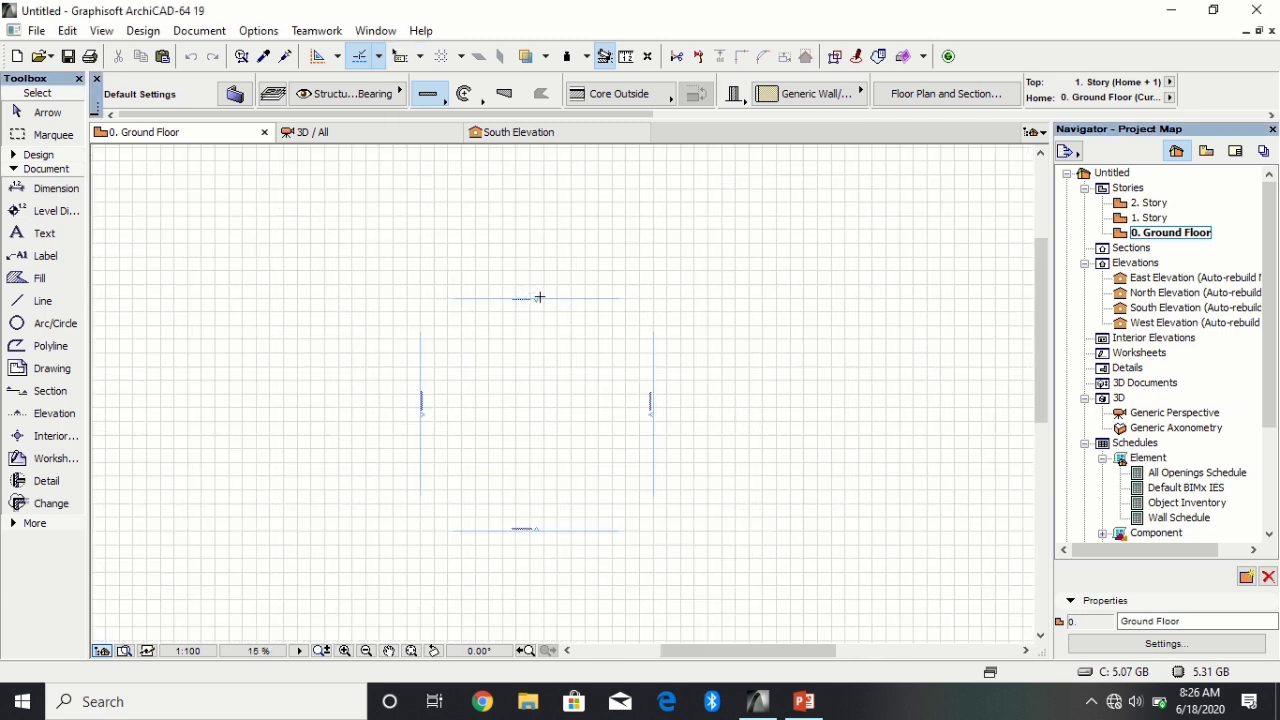
scroll(480, 330, down, 4)
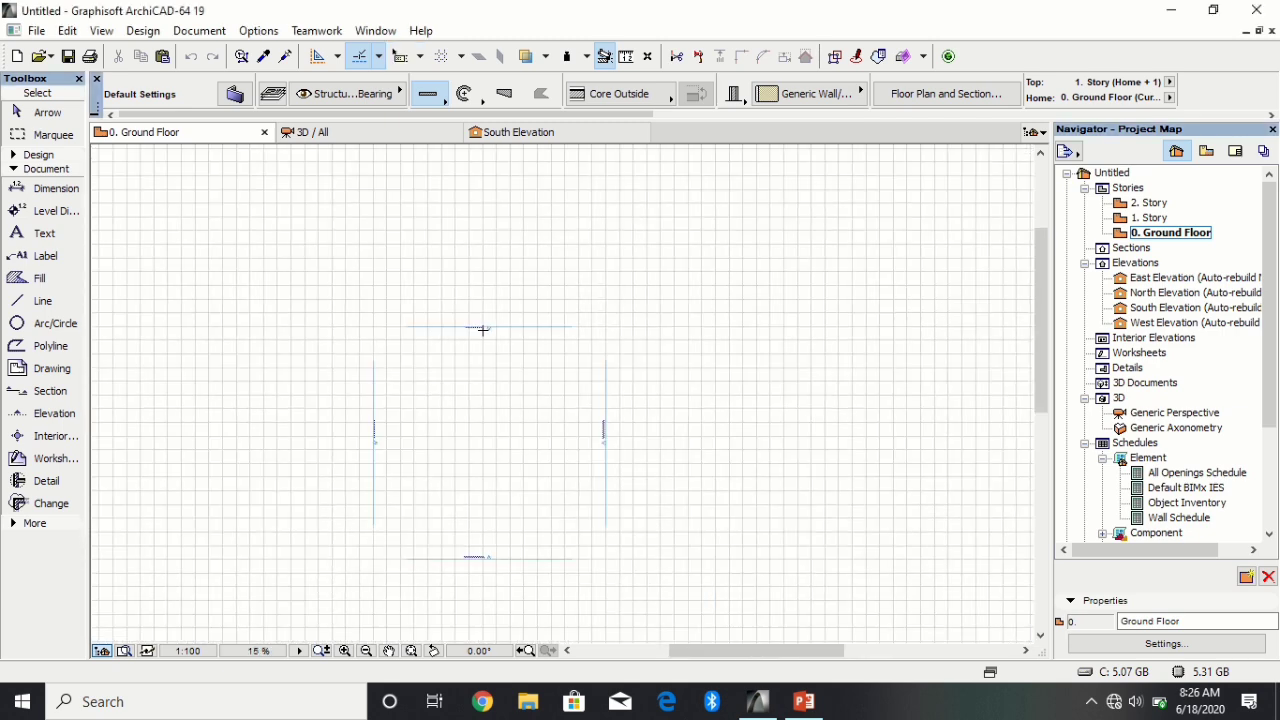
scroll(400, 430, up, 4)
scroll(550, 450, down, 4)
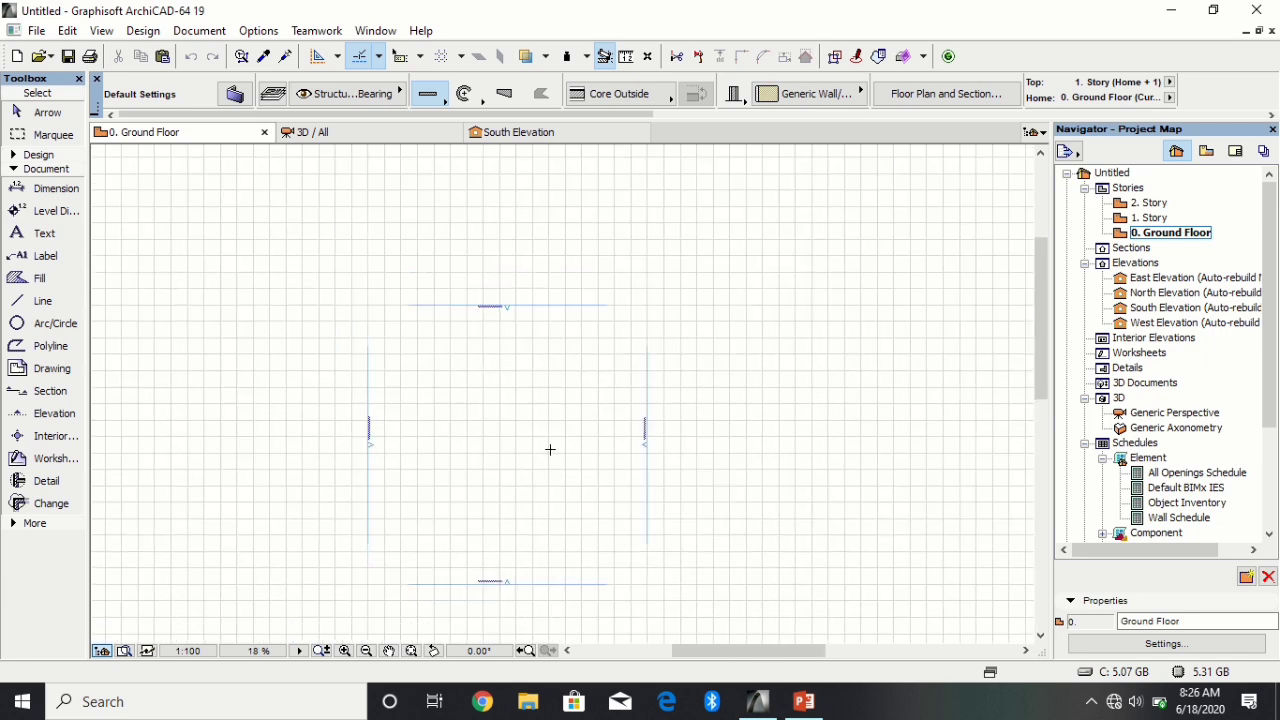
scroll(612, 443, up, 4)
scroll(614, 442, down, 3)
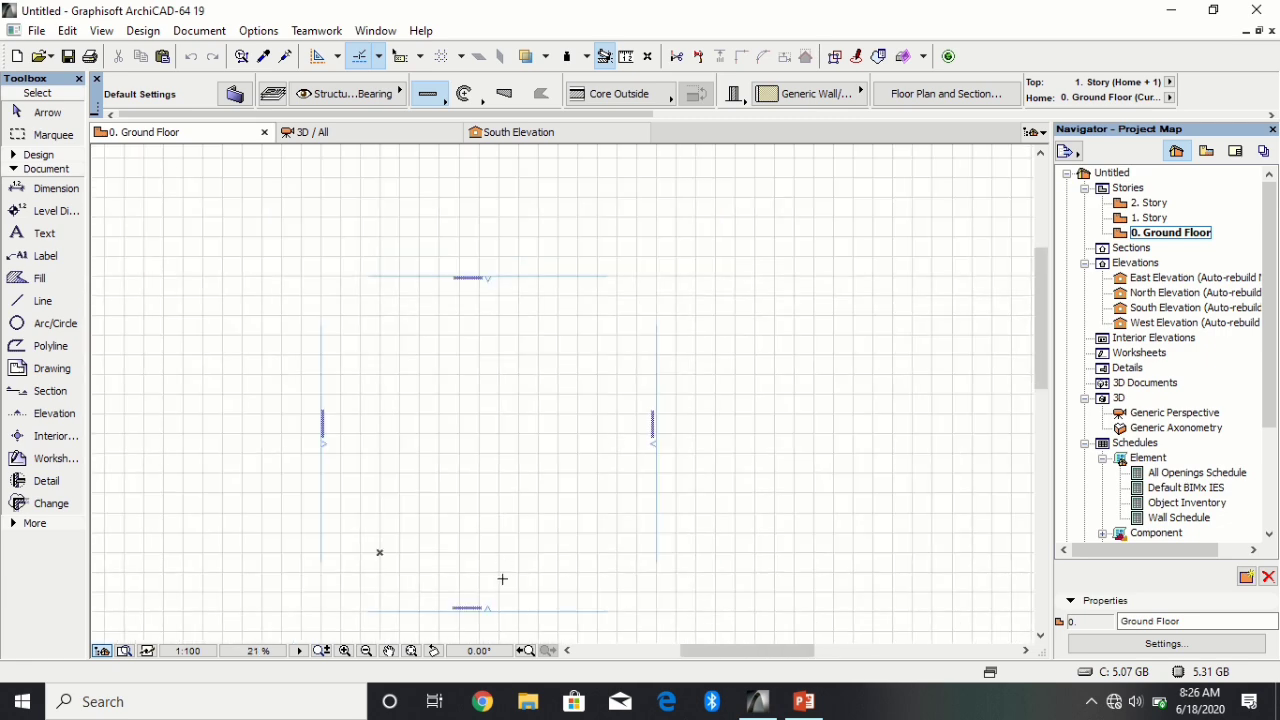
scroll(502, 578, up, 2)
scroll(520, 540, down, 3)
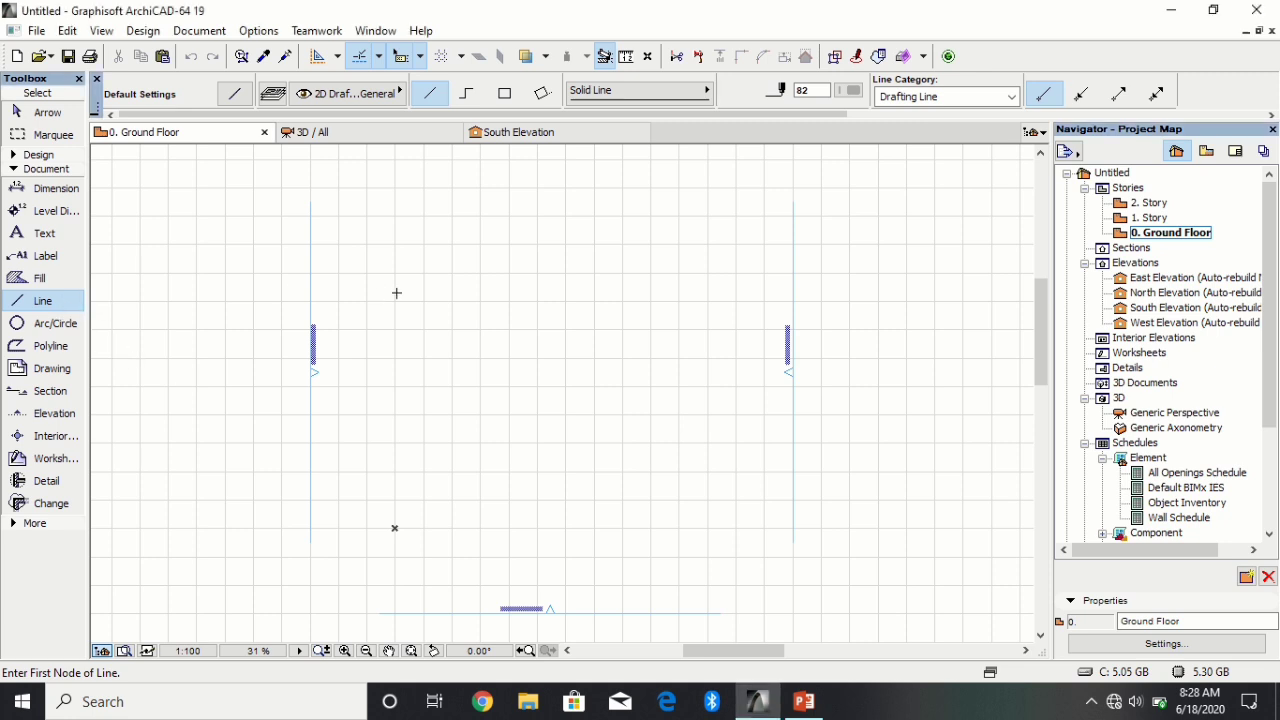
click(381, 237)
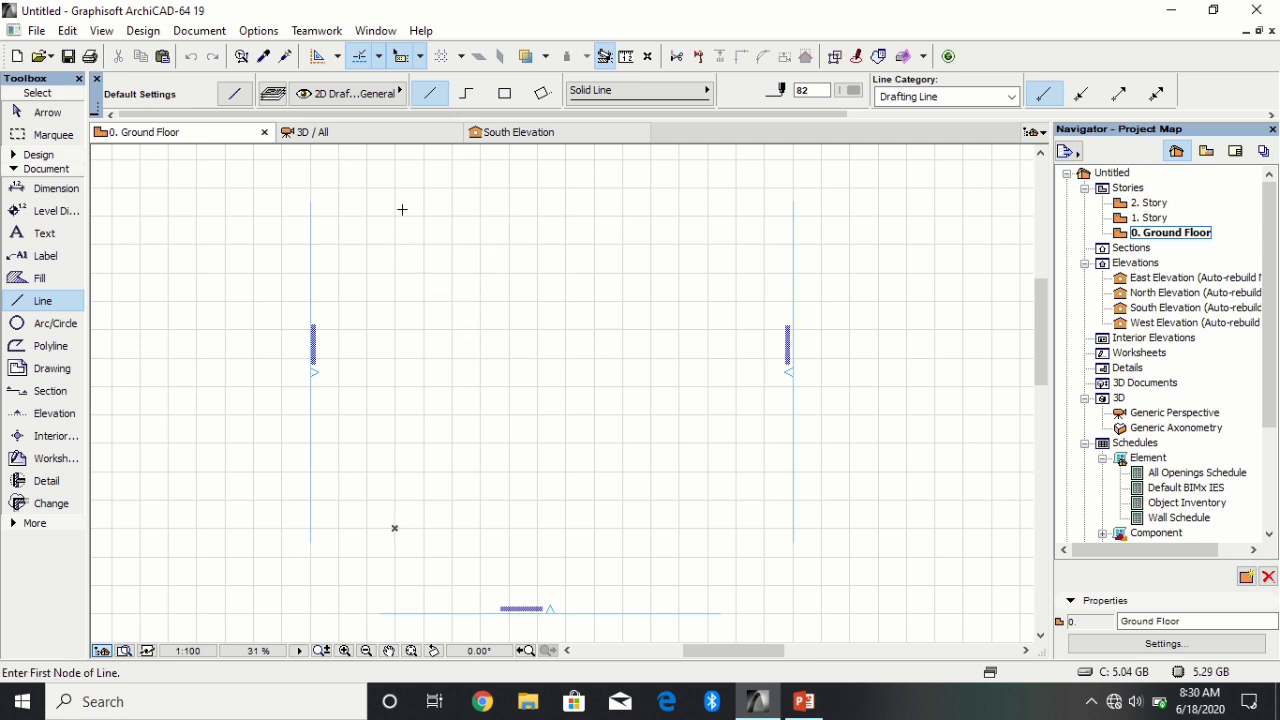
click(399, 198)
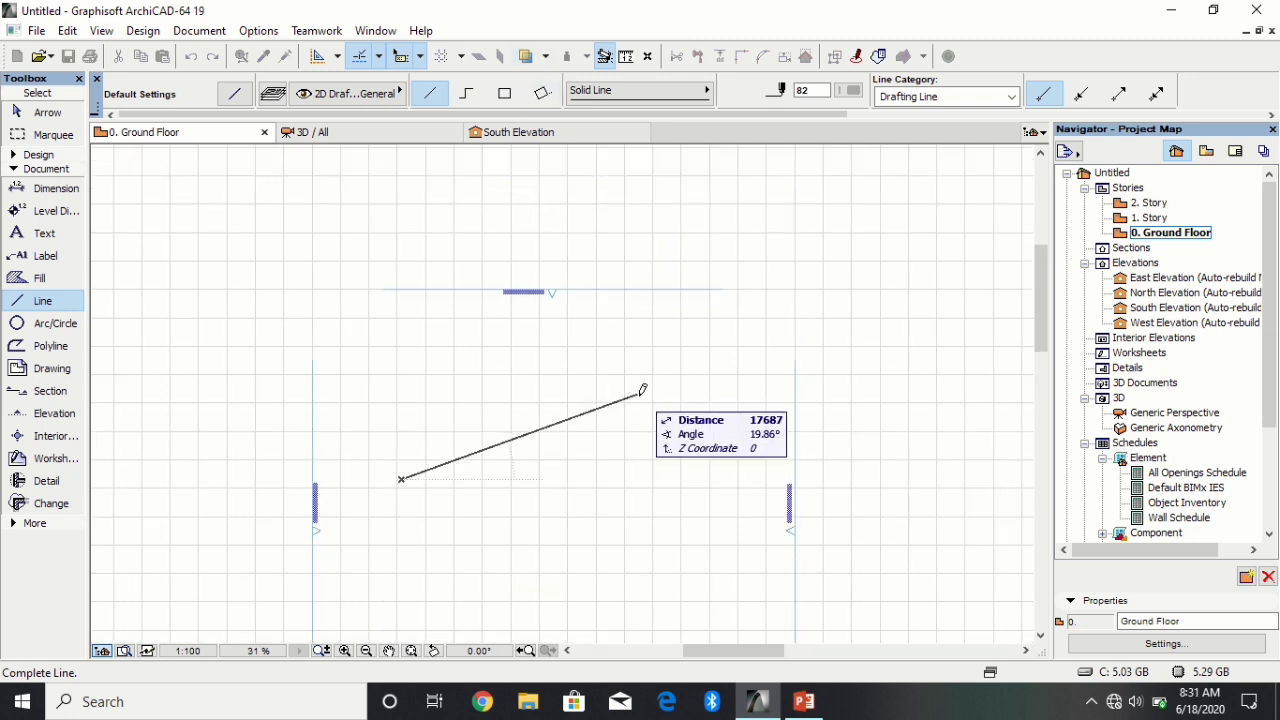
click(665, 337)
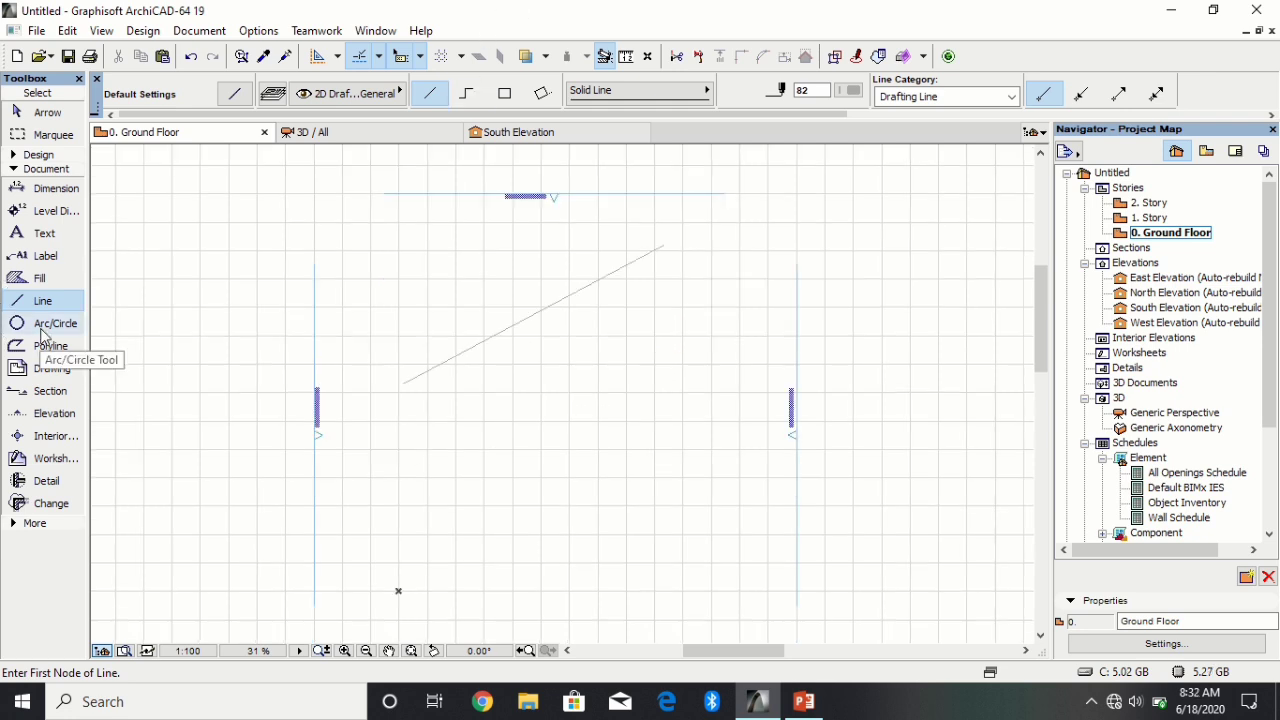
Step: Draw a quarter-circle arc by its centre below the diagonal line, running from above the centre to its right
click(43, 330)
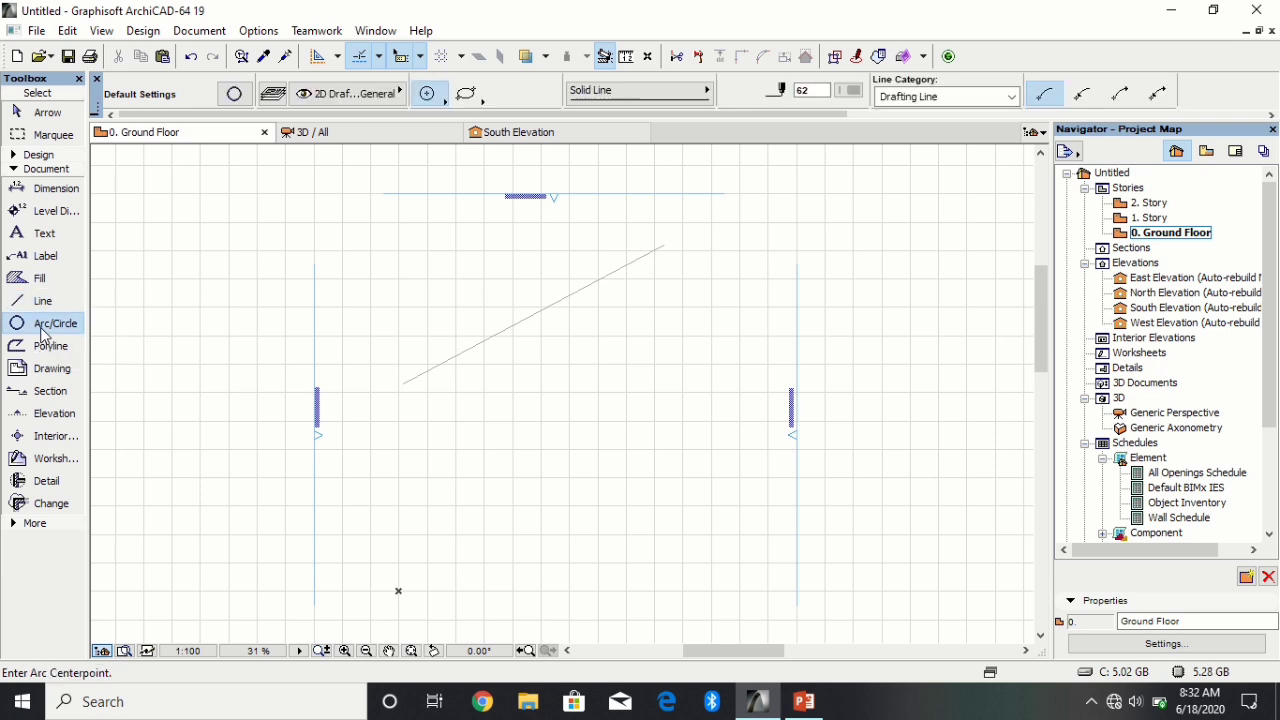
click(541, 471)
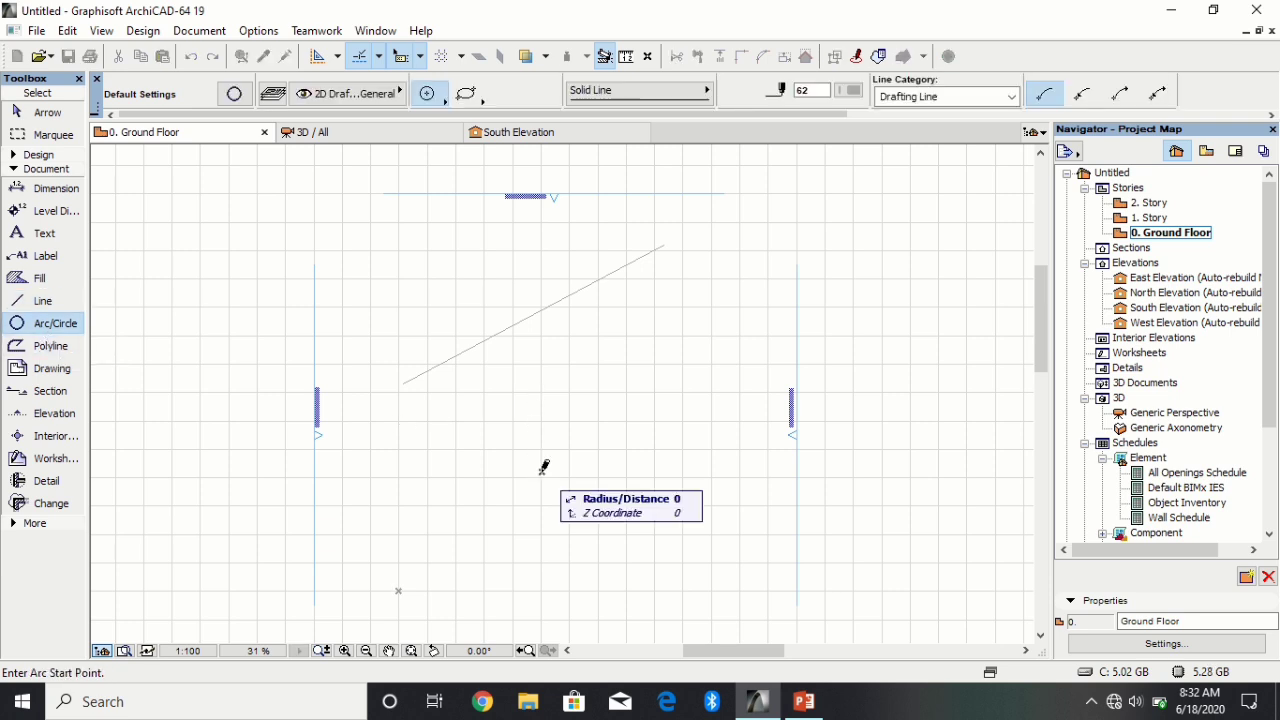
click(541, 394)
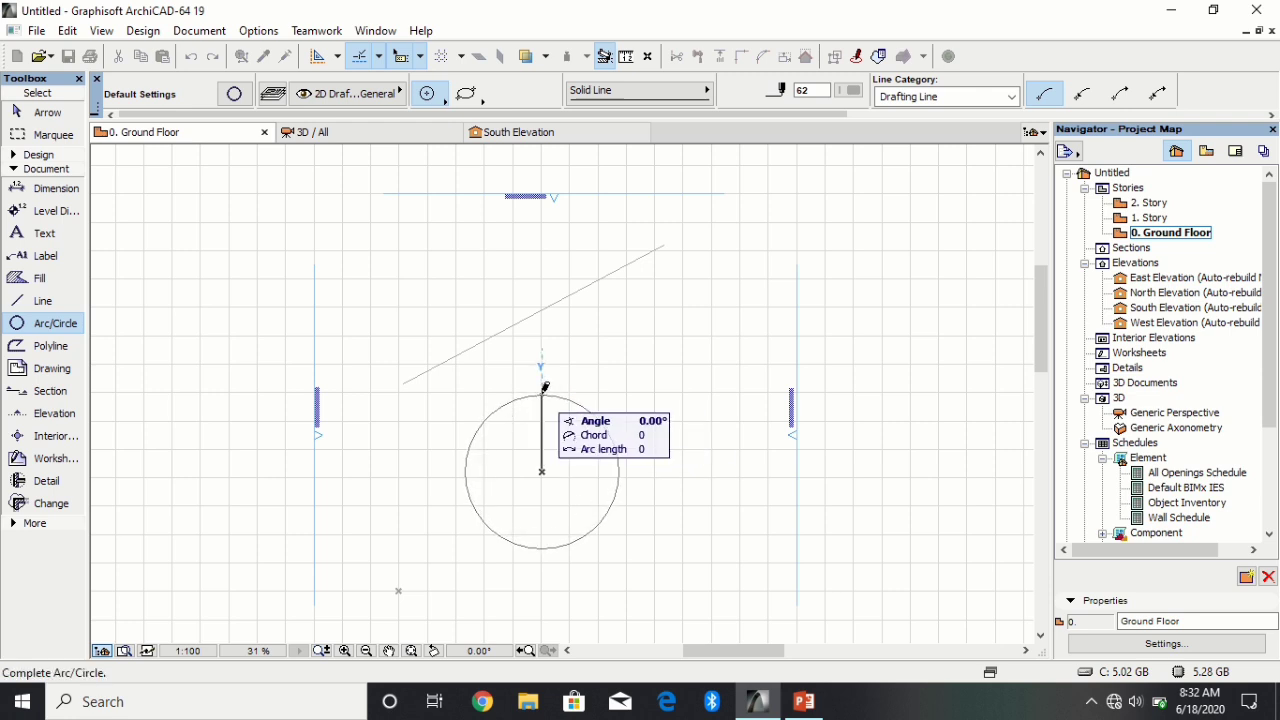
click(621, 465)
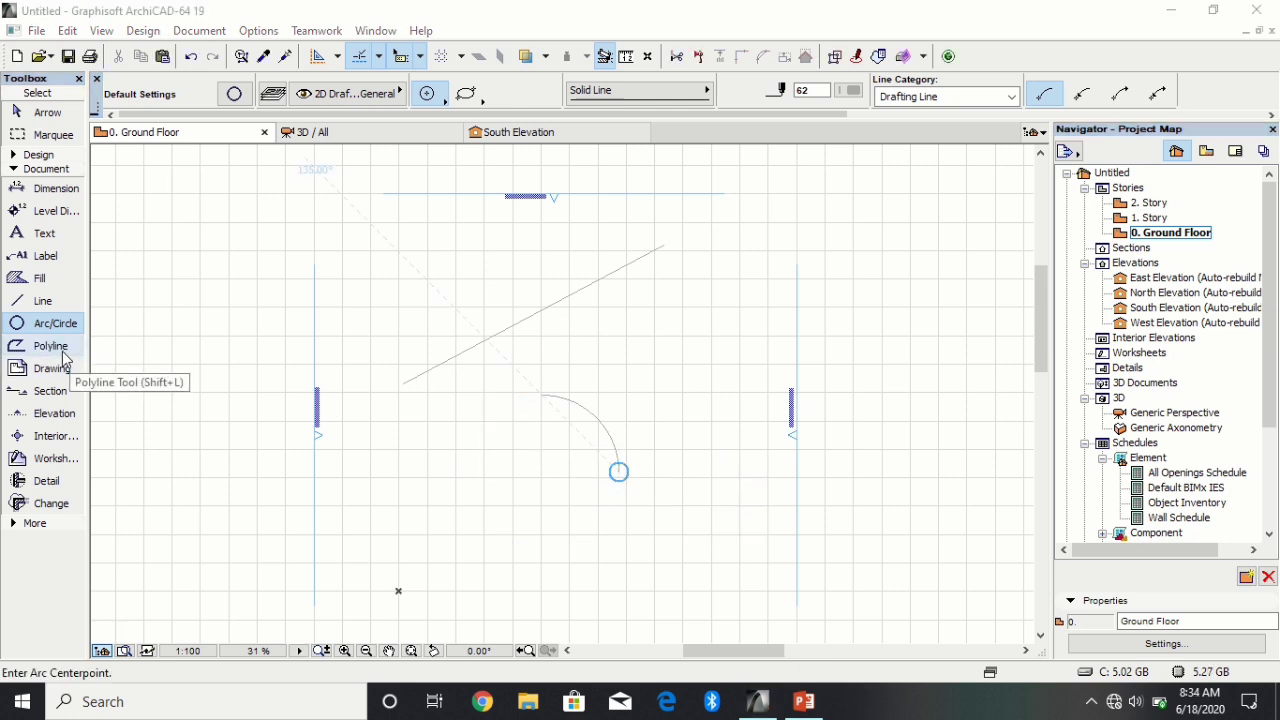
mouse_move(454, 441)
middle_down()
mouse_move(474, 411)
mouse_move(480, 315)
middle_up()
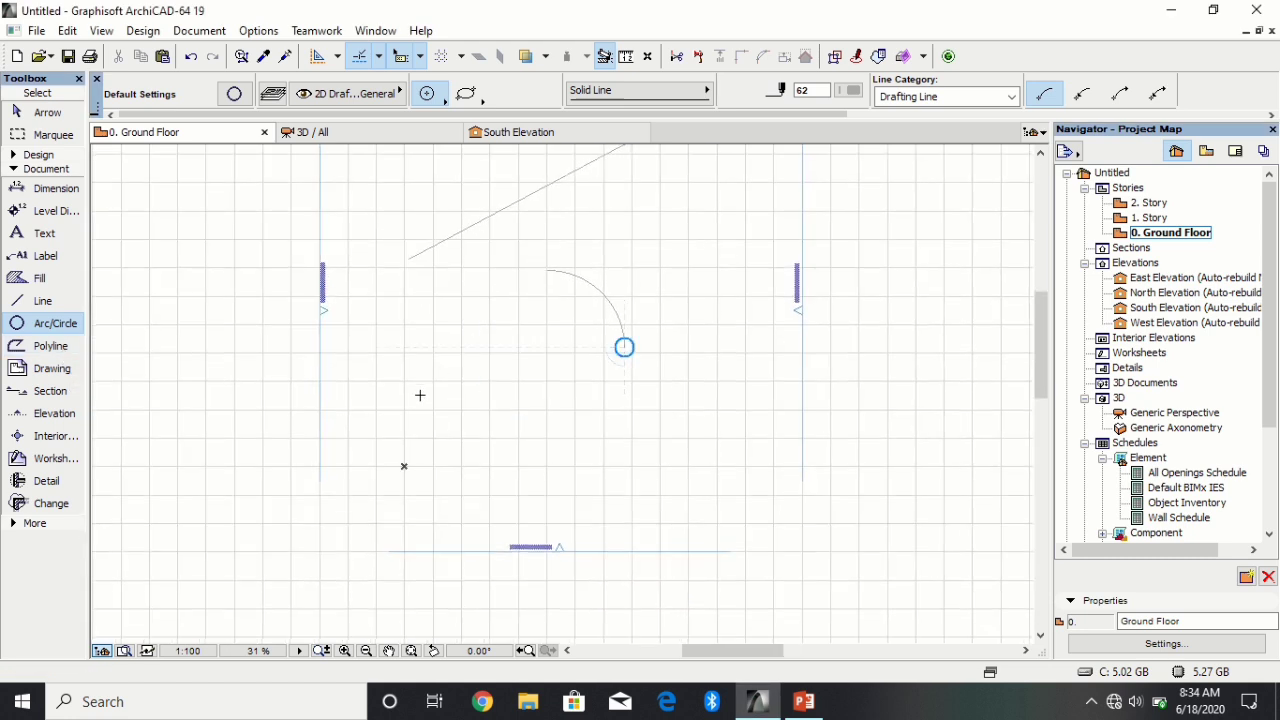
click(420, 395)
click(472, 359)
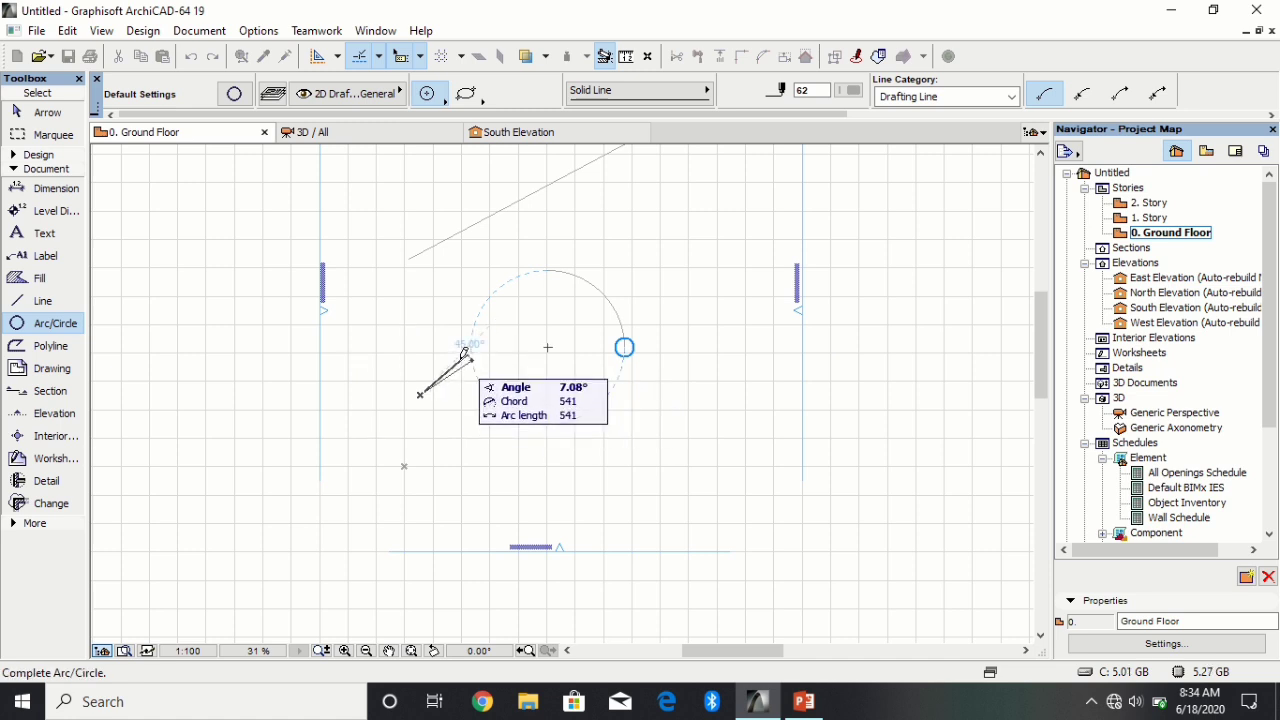
click(503, 314)
Step: Draw a closed polyline below the arc with four straight segments and a tangential curved segment back to its starting point
click(58, 352)
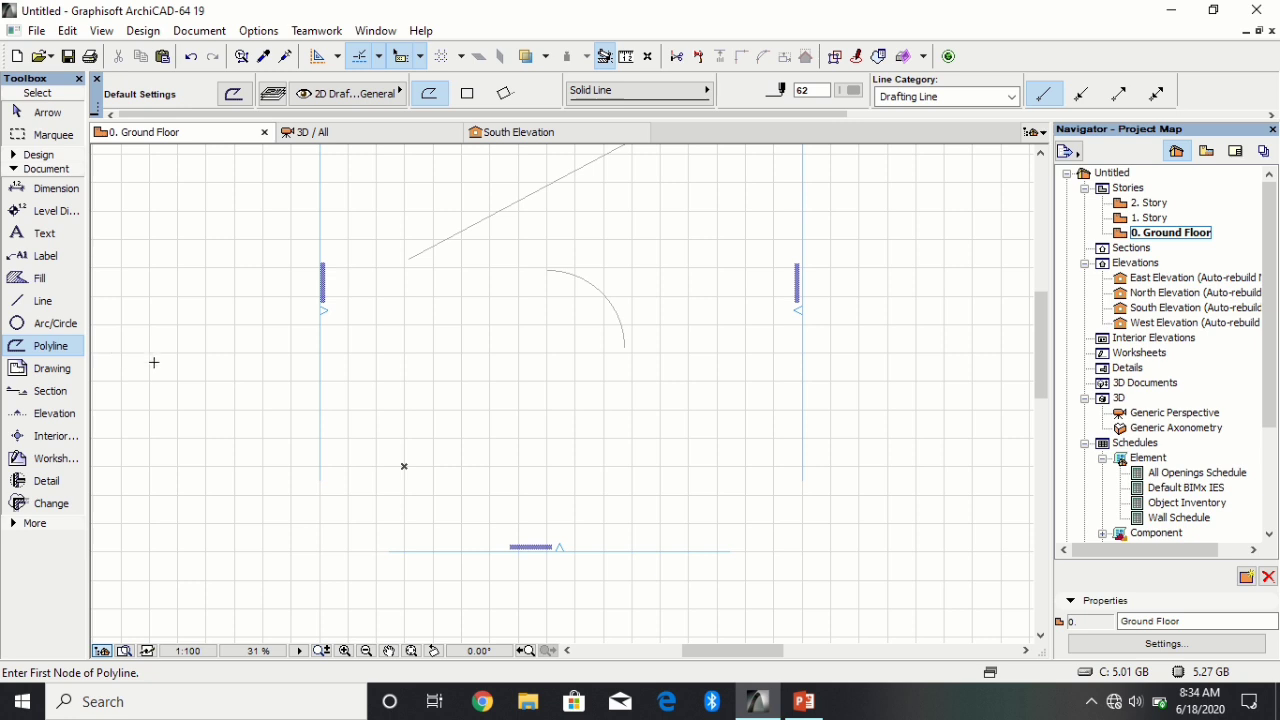
click(500, 458)
click(547, 398)
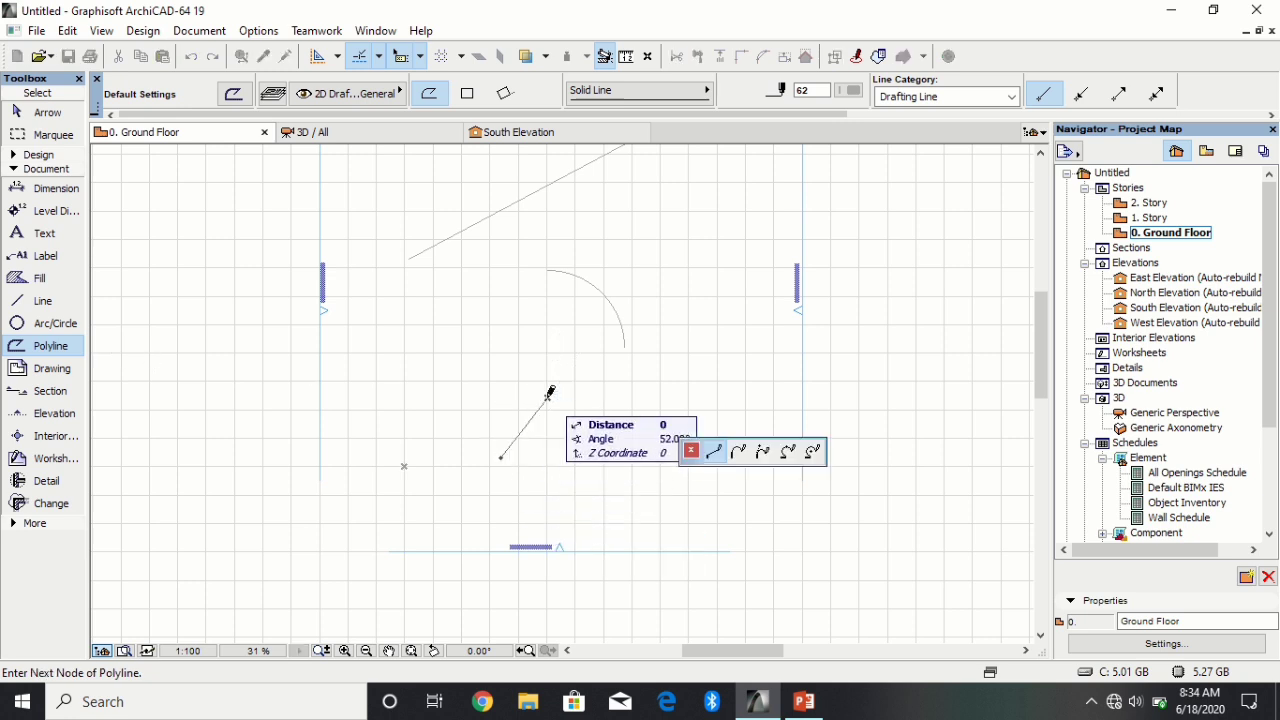
click(646, 397)
click(660, 478)
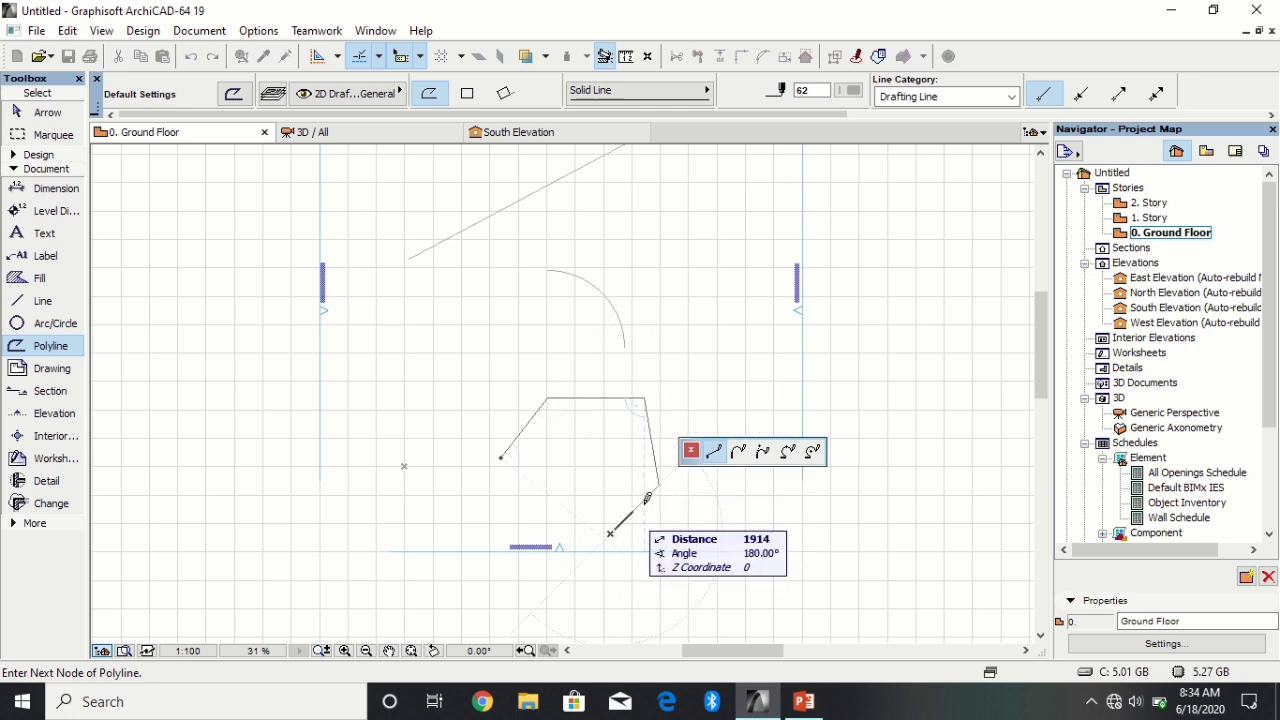
click(738, 451)
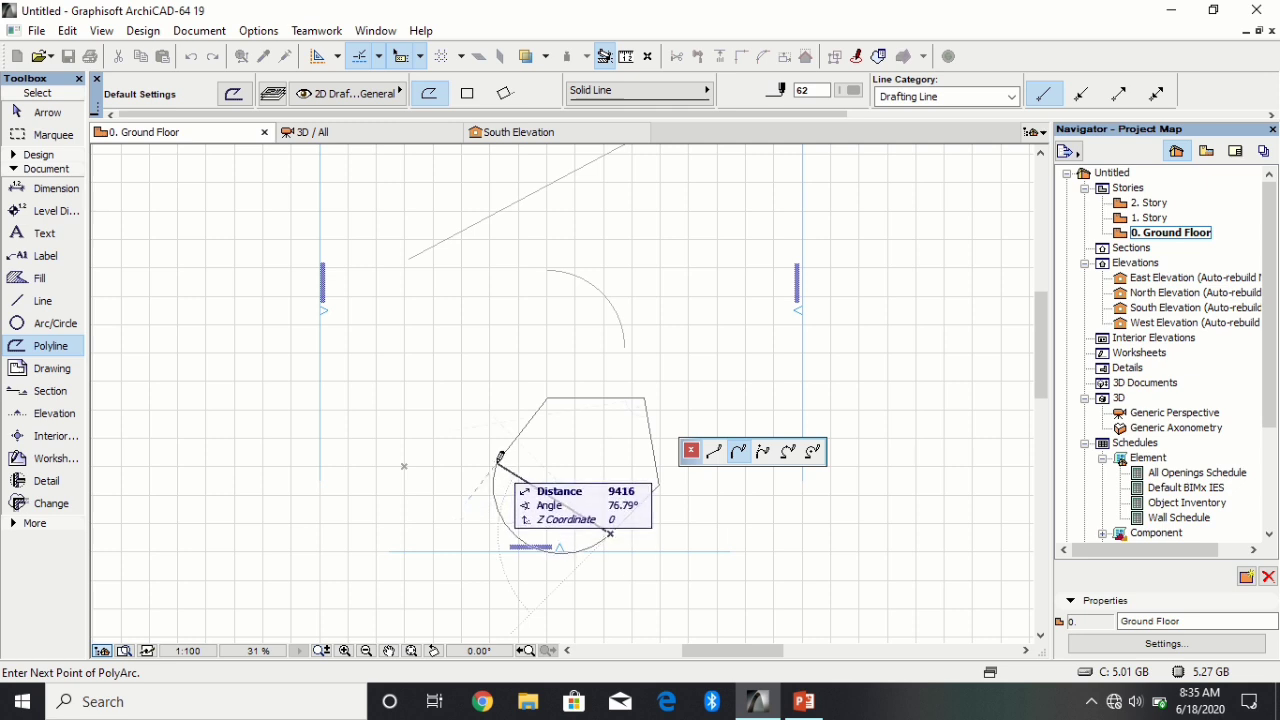
click(501, 457)
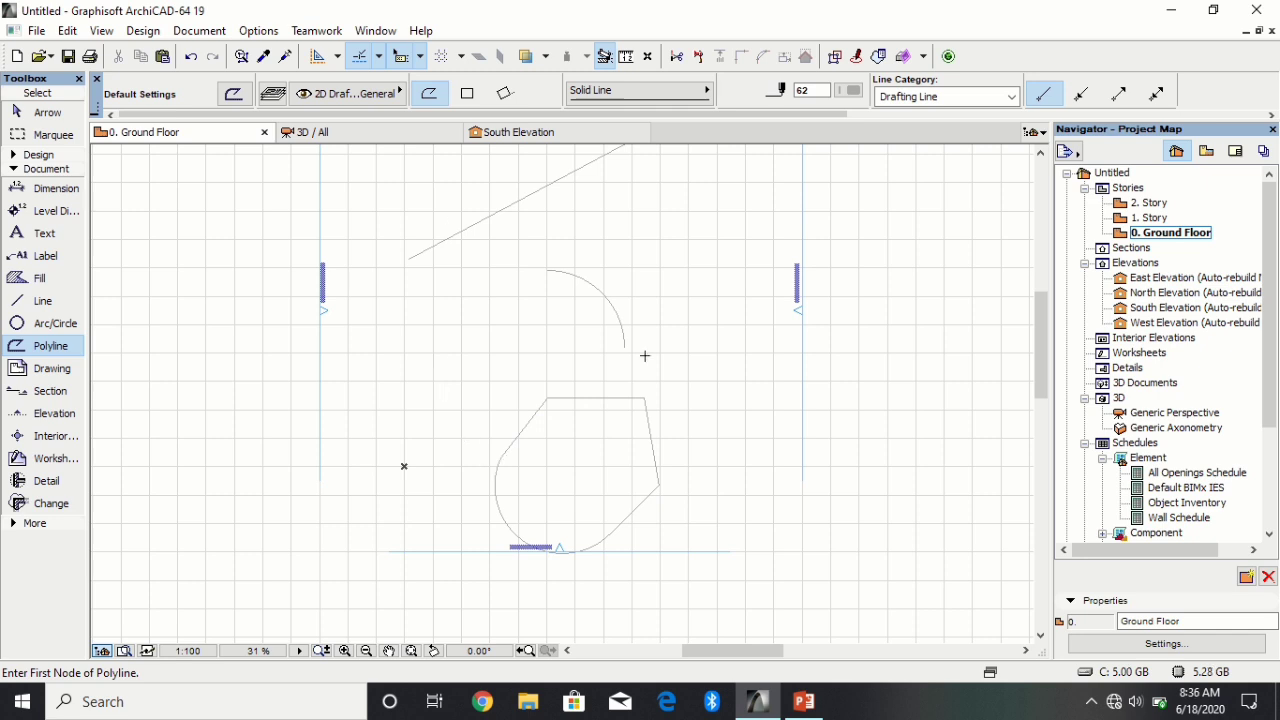
key(ctrl+z)
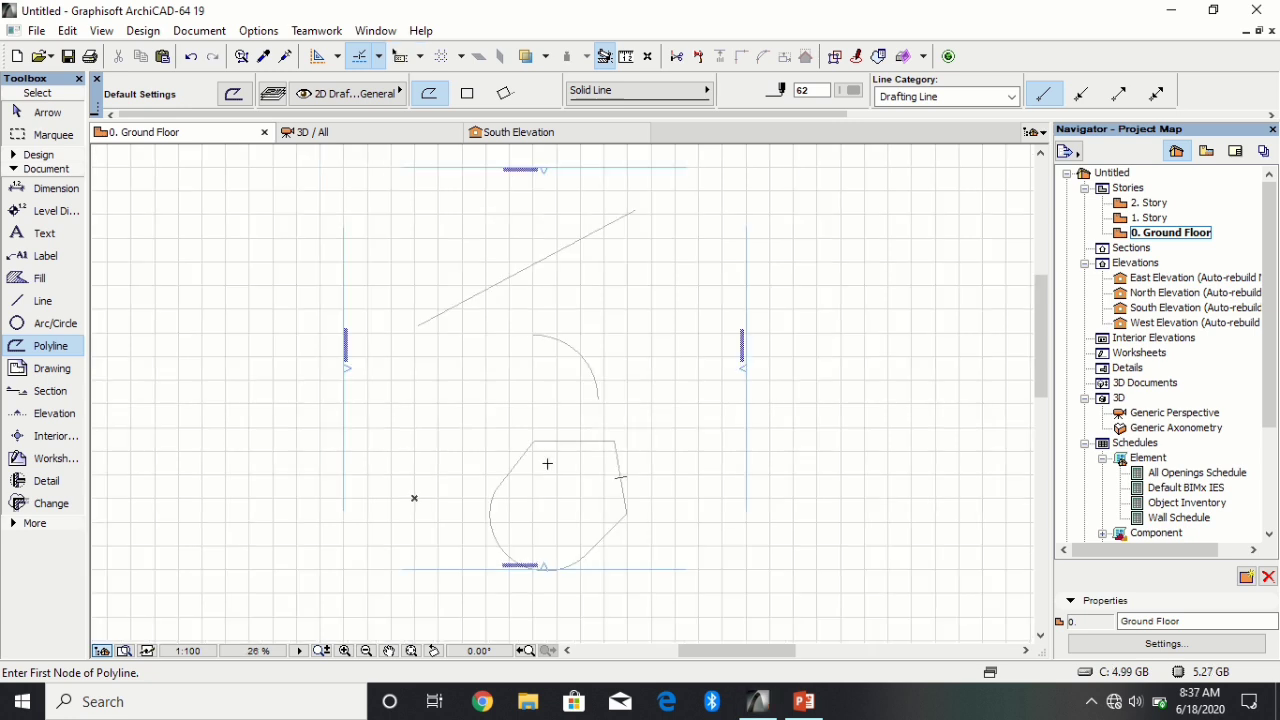
Step: Examine the line, arc and polyline together between the elevation markers on the ground floor plan
scroll(547, 464, up, 6)
scroll(547, 464, down, 6)
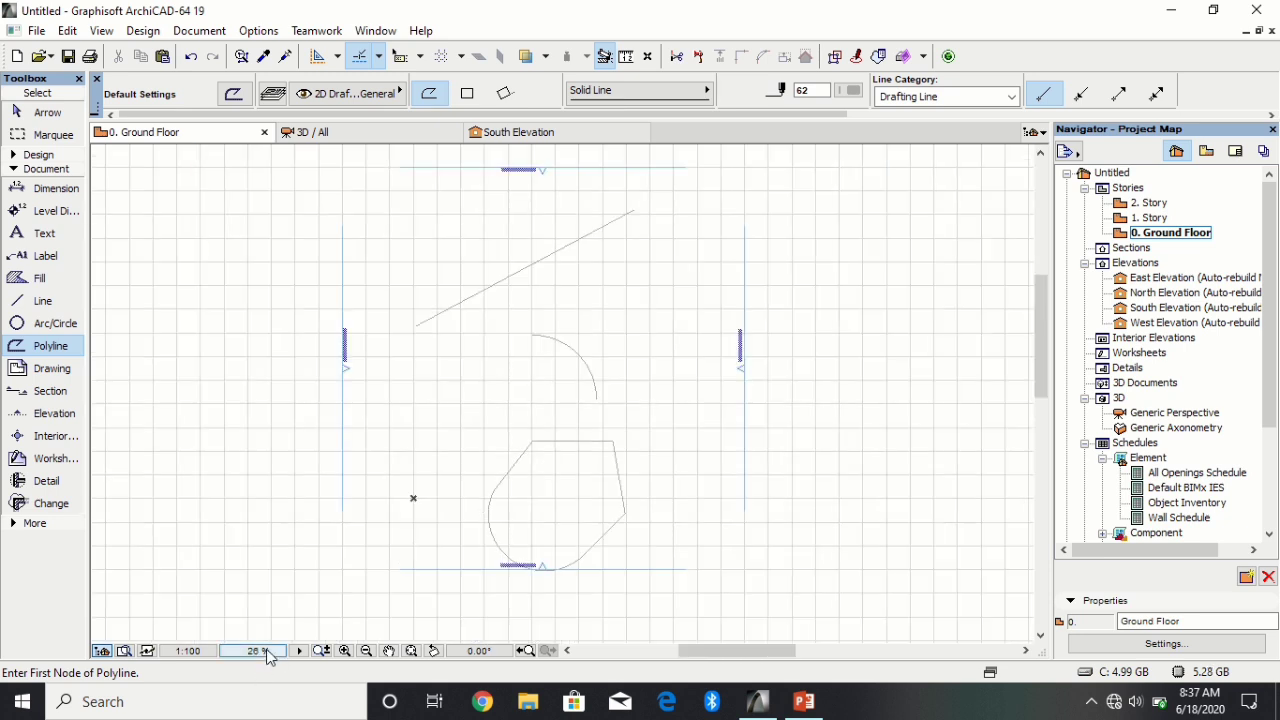
scroll(686, 429, up, 4)
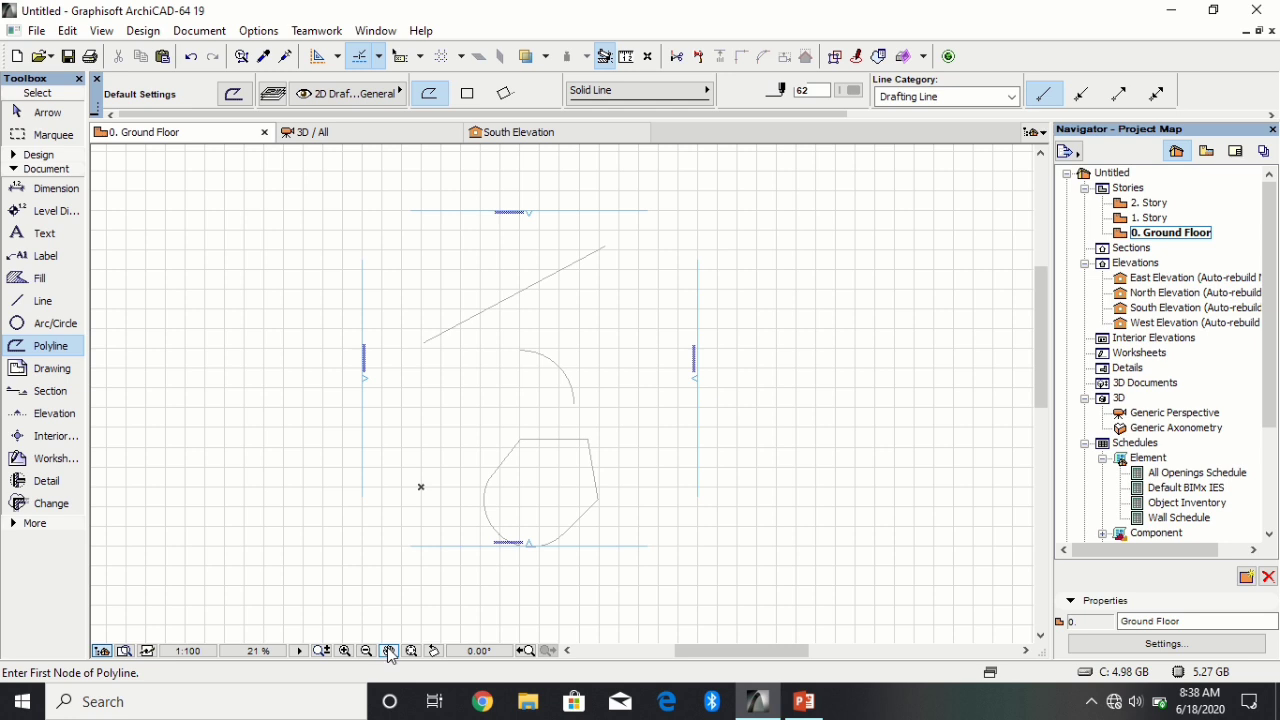
click(388, 651)
mouse_move(488, 354)
mouse_down()
mouse_move(471, 409)
mouse_move(394, 360)
mouse_move(507, 352)
mouse_move(526, 317)
mouse_move(409, 374)
mouse_move(507, 352)
mouse_up()
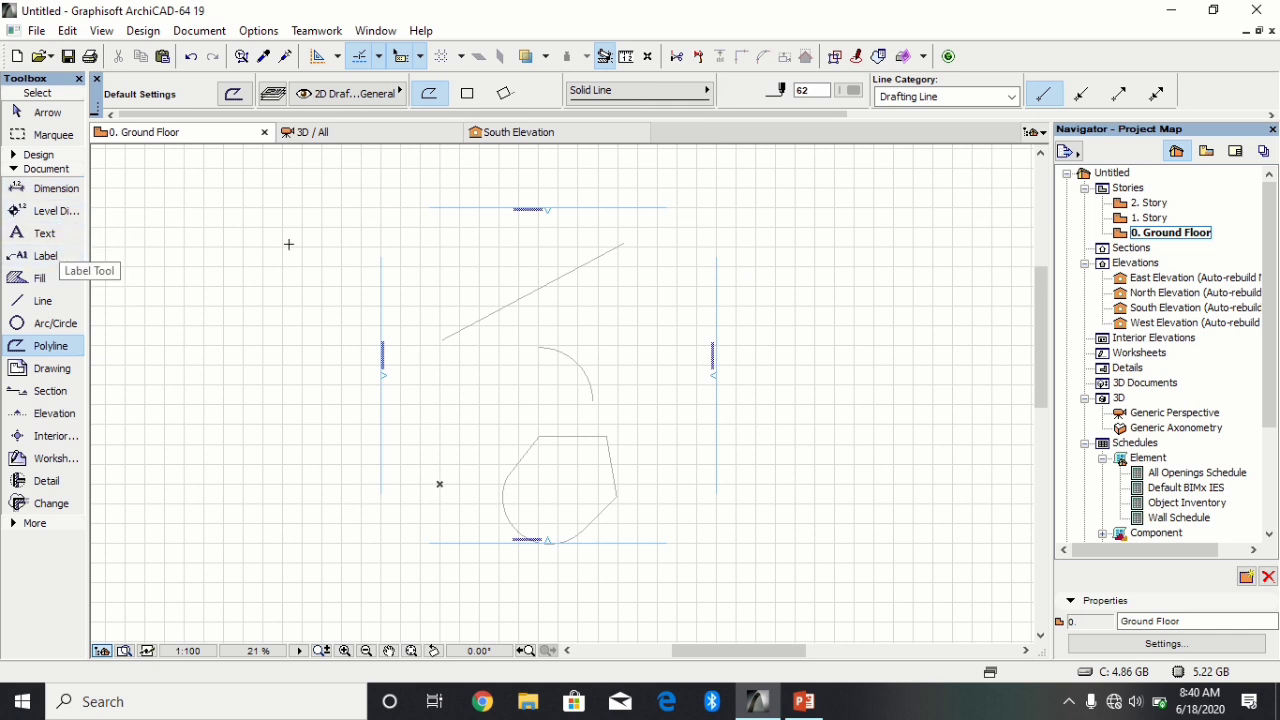
Step: Place a fixed-width text block above the diagonal line's lower end, reading "This is a segment"
click(55, 240)
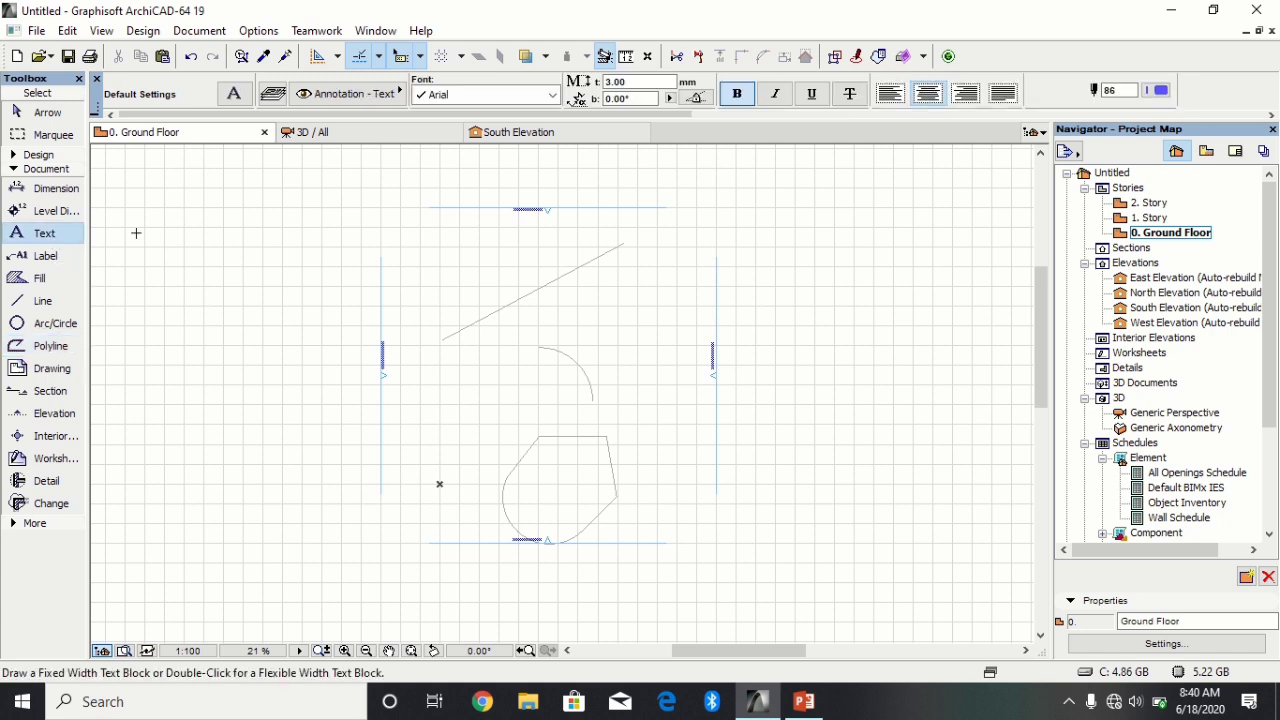
scroll(495, 259, up, 3)
click(319, 221)
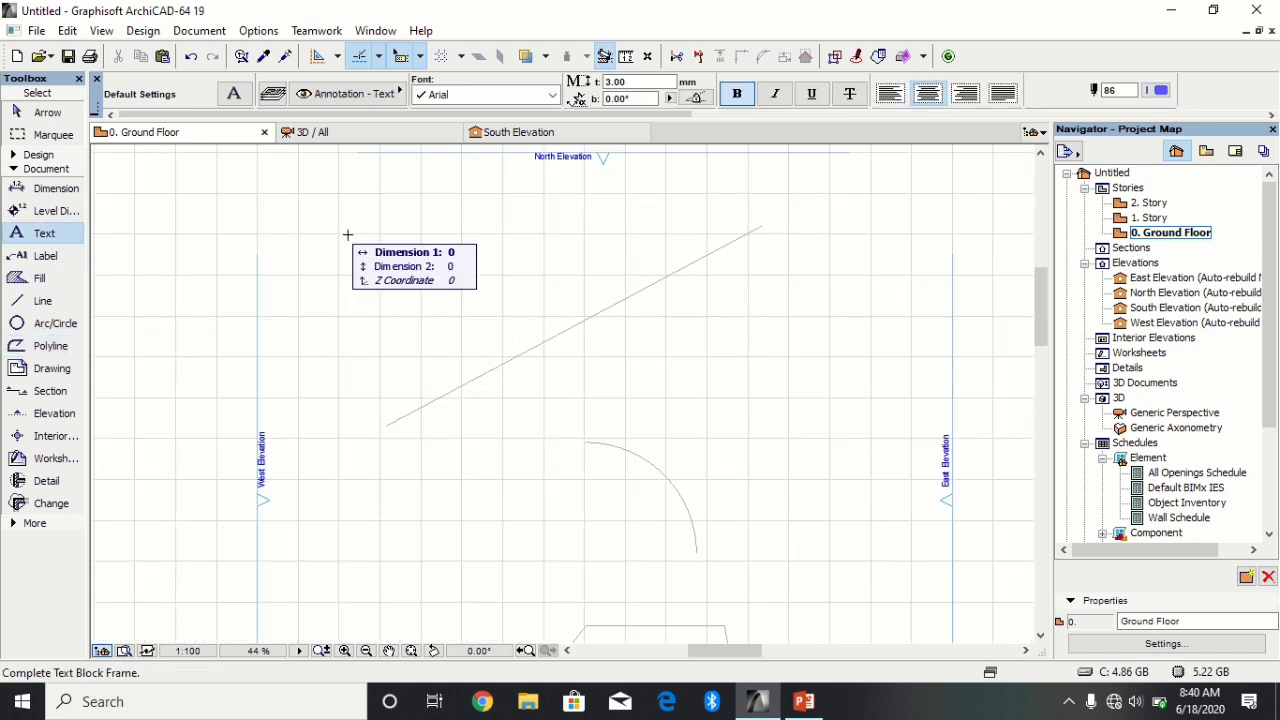
click(571, 286)
text(1)
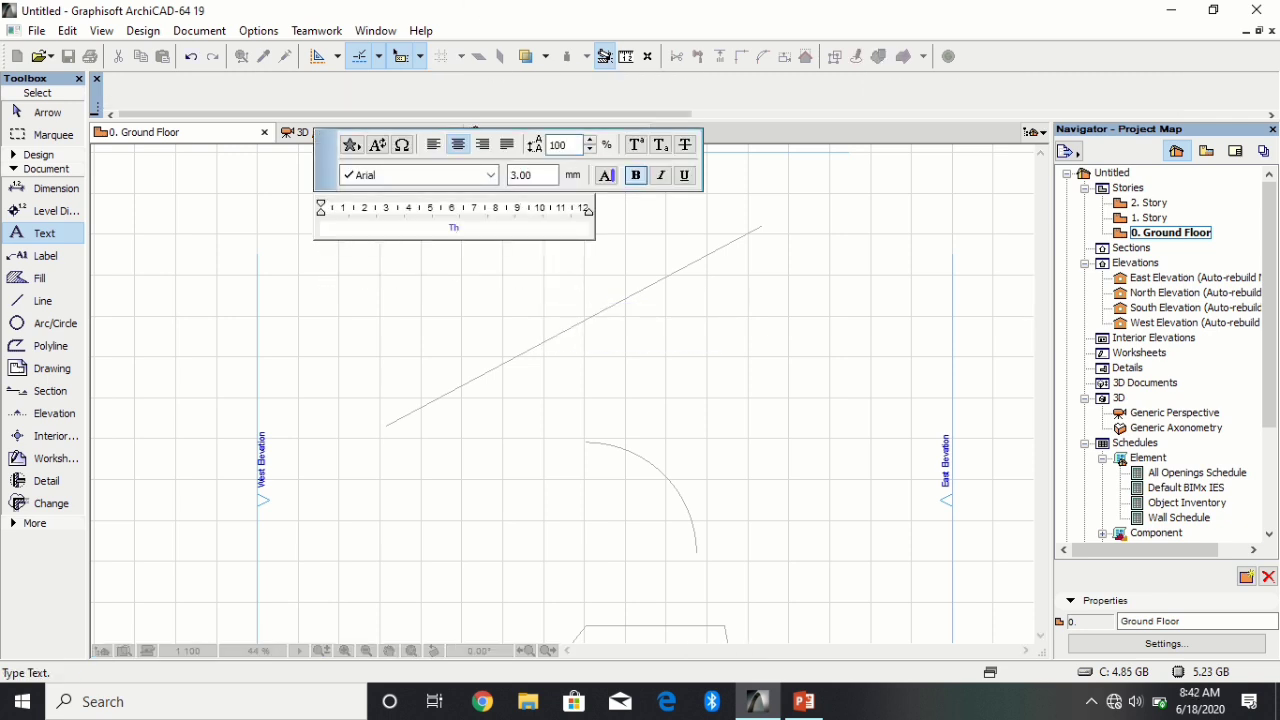
text(his is a)
text( segment.o)
Step: Extend the text with a long run of the letter o to demonstrate wrapping, and remove the extra letters
text(oooooo)
text(oooooooooooooooooooooooooo)
text(oooooooooooooooooooooooooooooooooo)
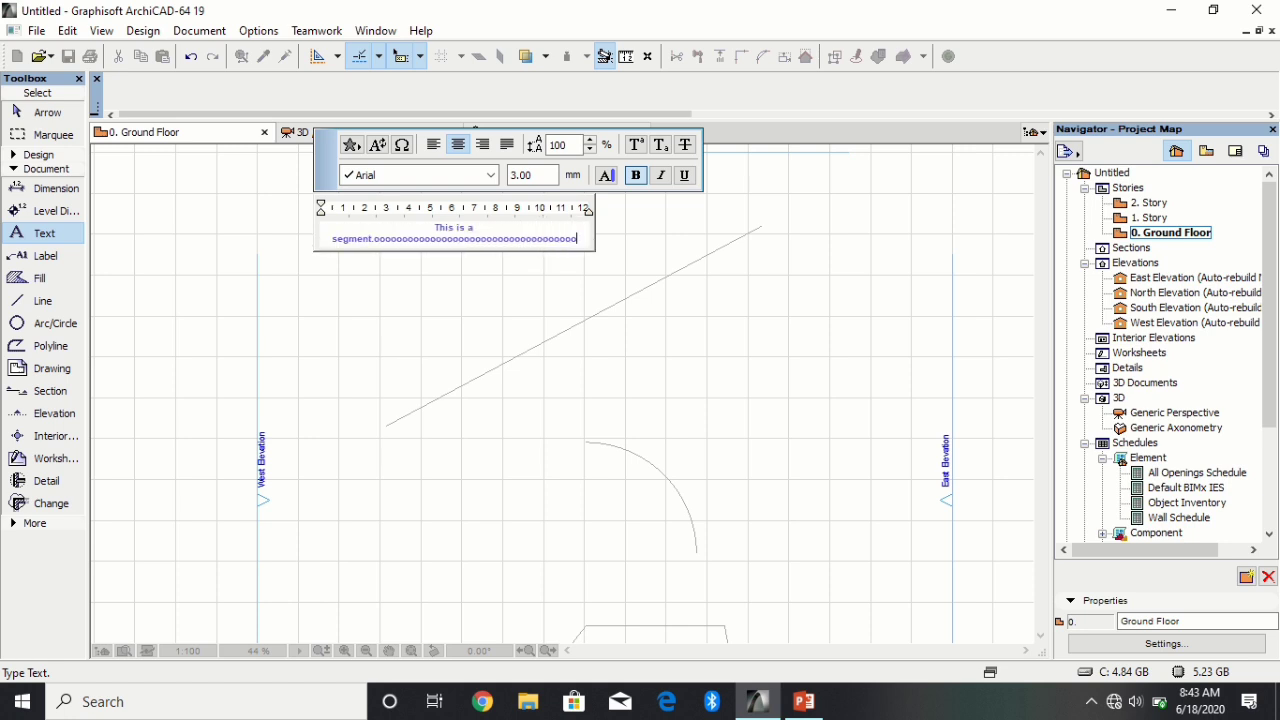
text(ooooooooooooooooooooooooooooooooooooooooooooo)
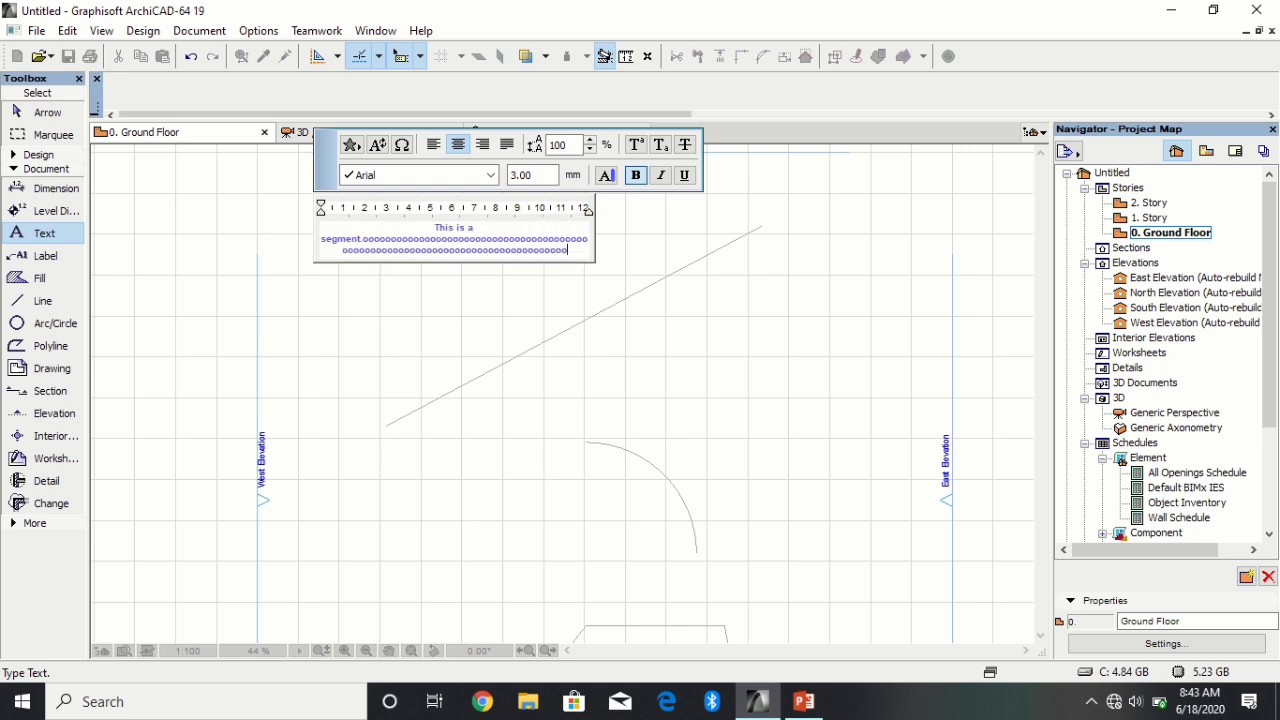
text(oooooooo)
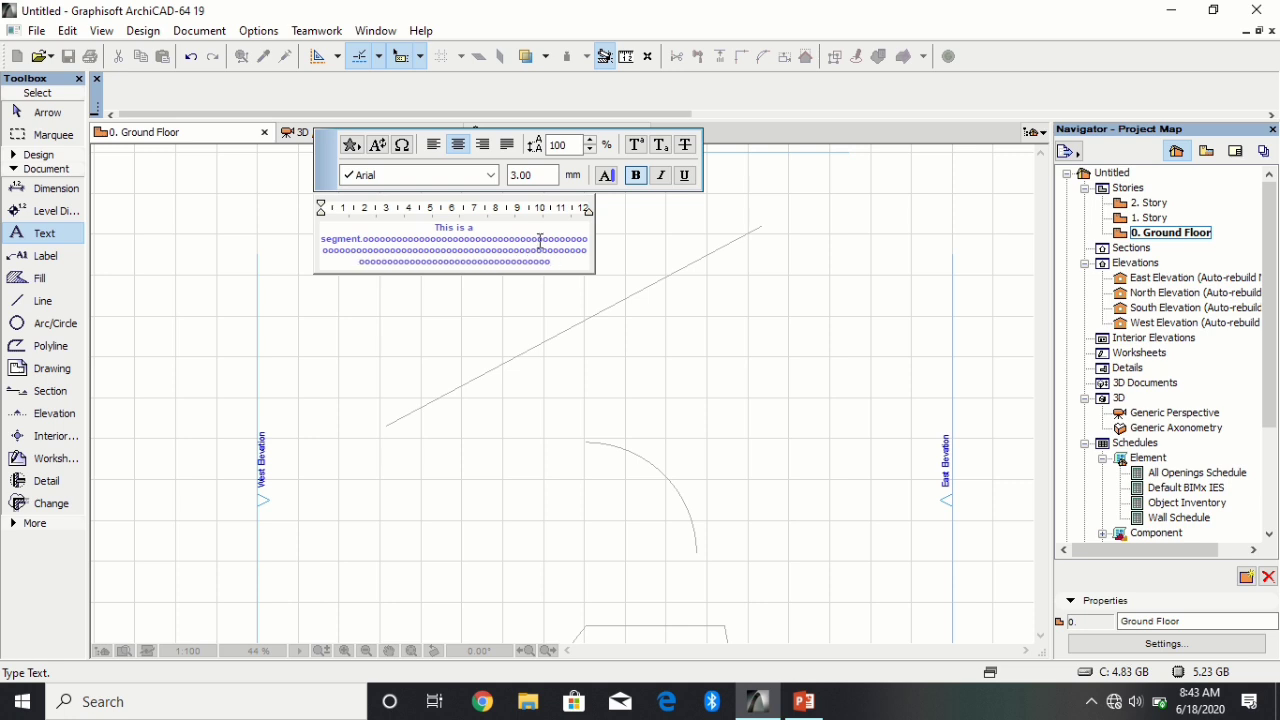
key(ctrl+z)
Step: Try turning off bold and choosing a dark red pen without selecting the text
click(638, 178)
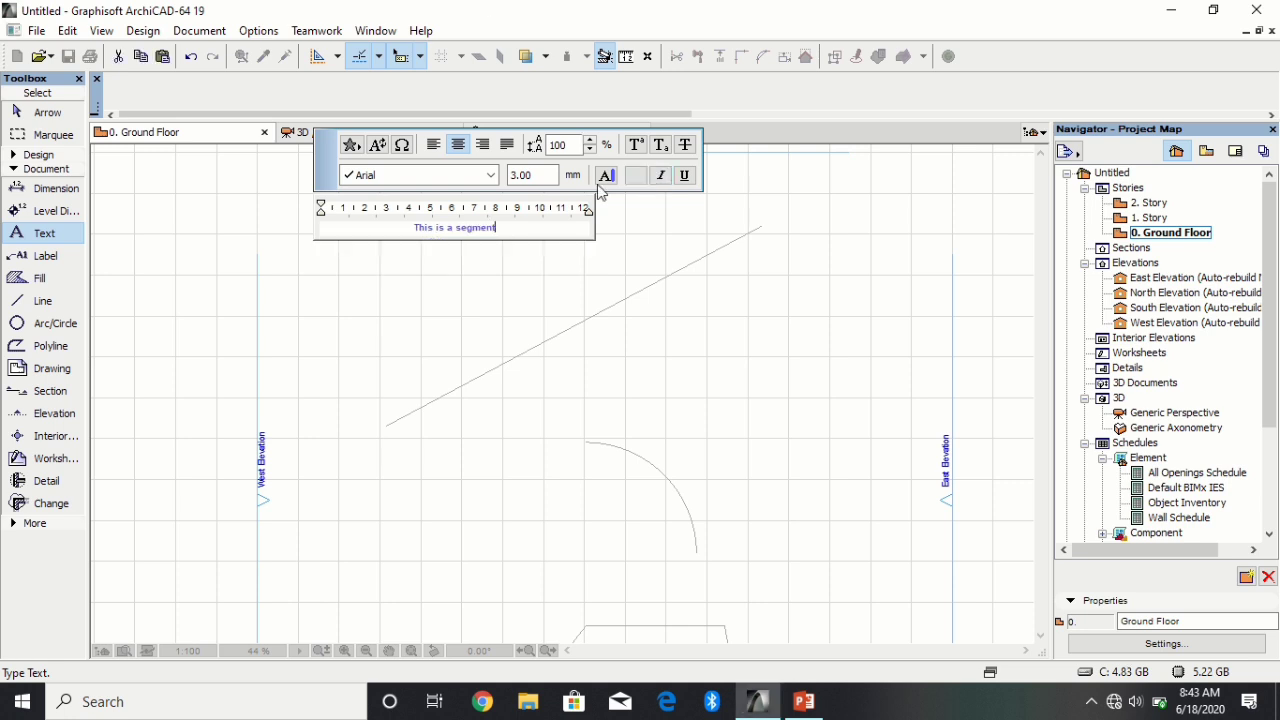
click(606, 175)
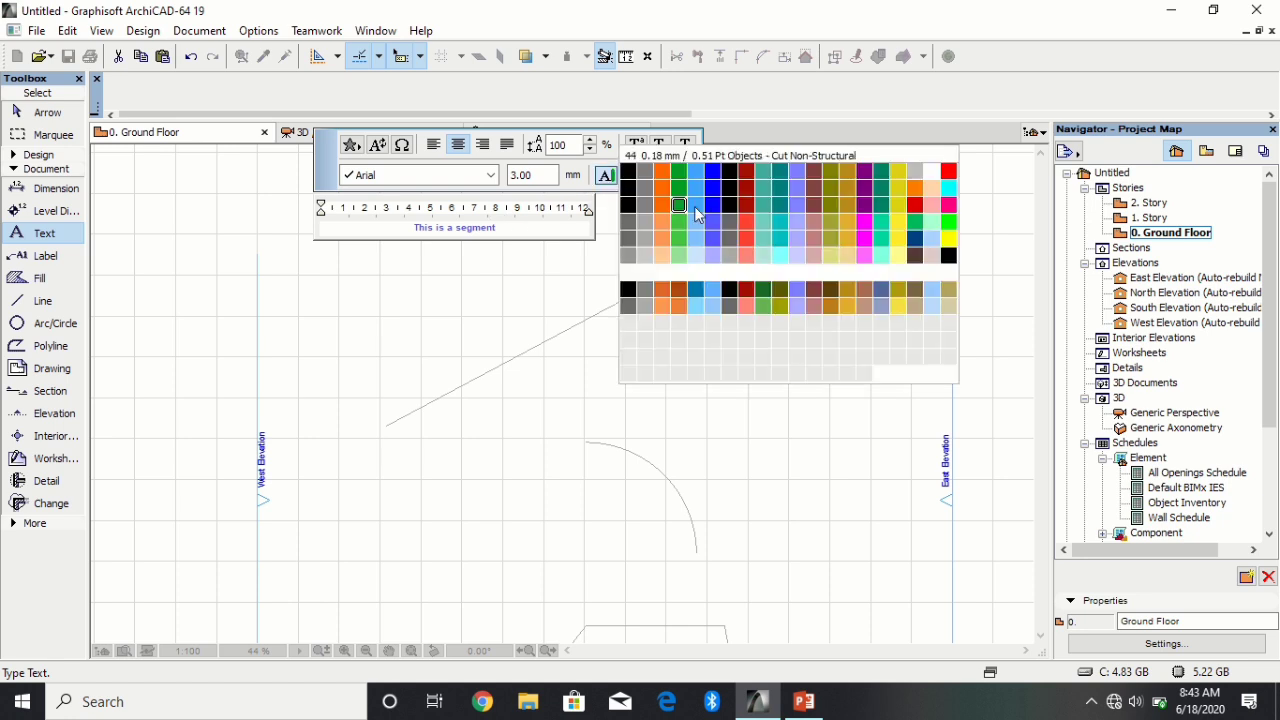
click(752, 186)
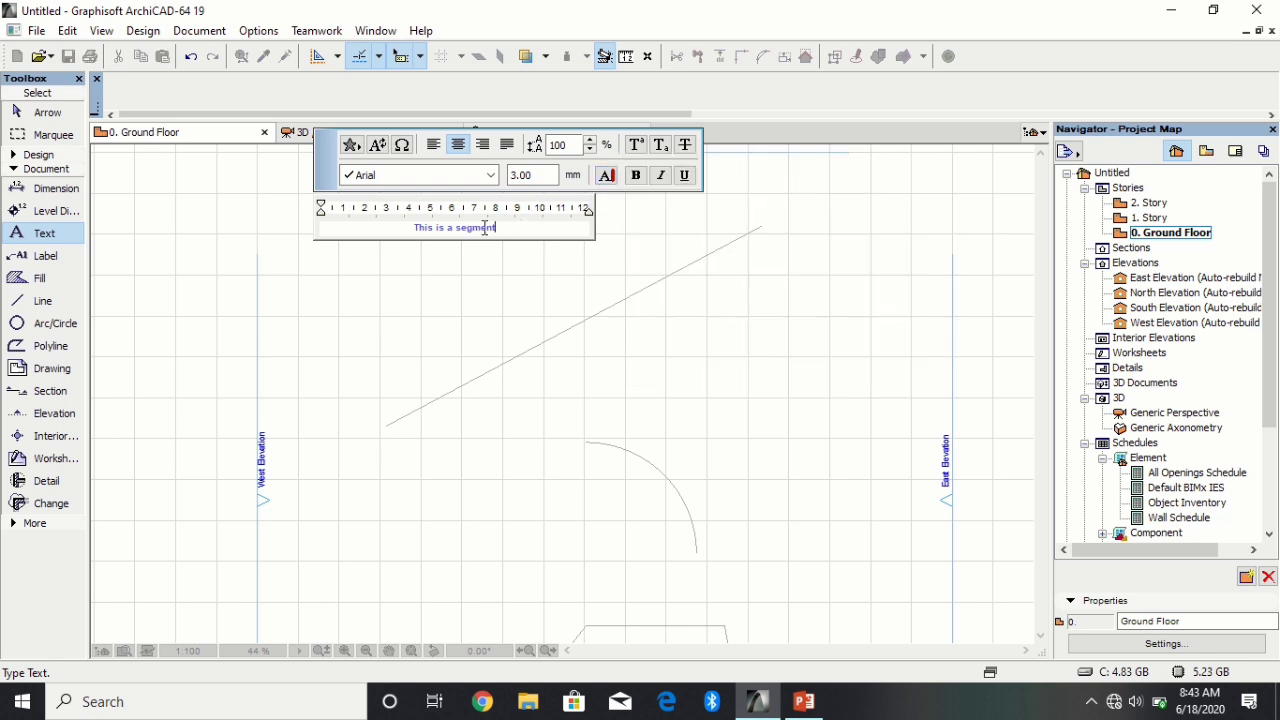
Step: Set the pen colour of the whole "This is a segment" text to red and finish the text block
drag(417, 228, 497, 226)
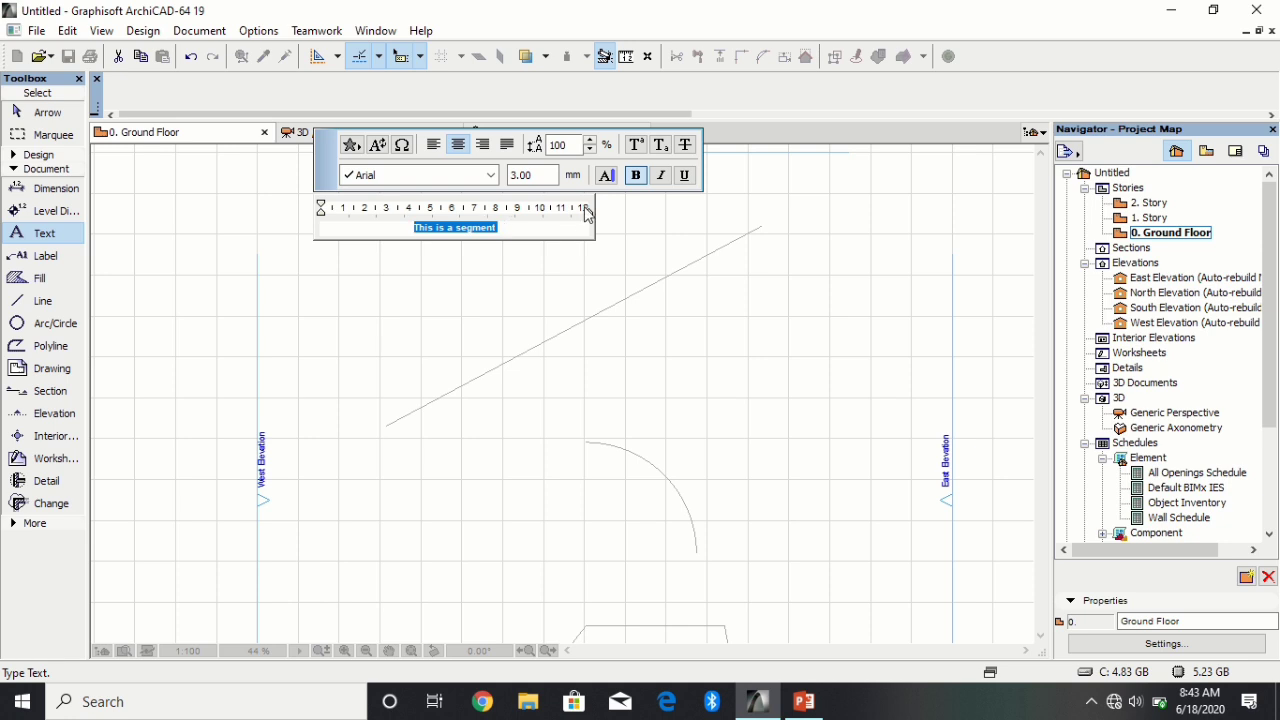
click(603, 177)
click(732, 192)
click(605, 176)
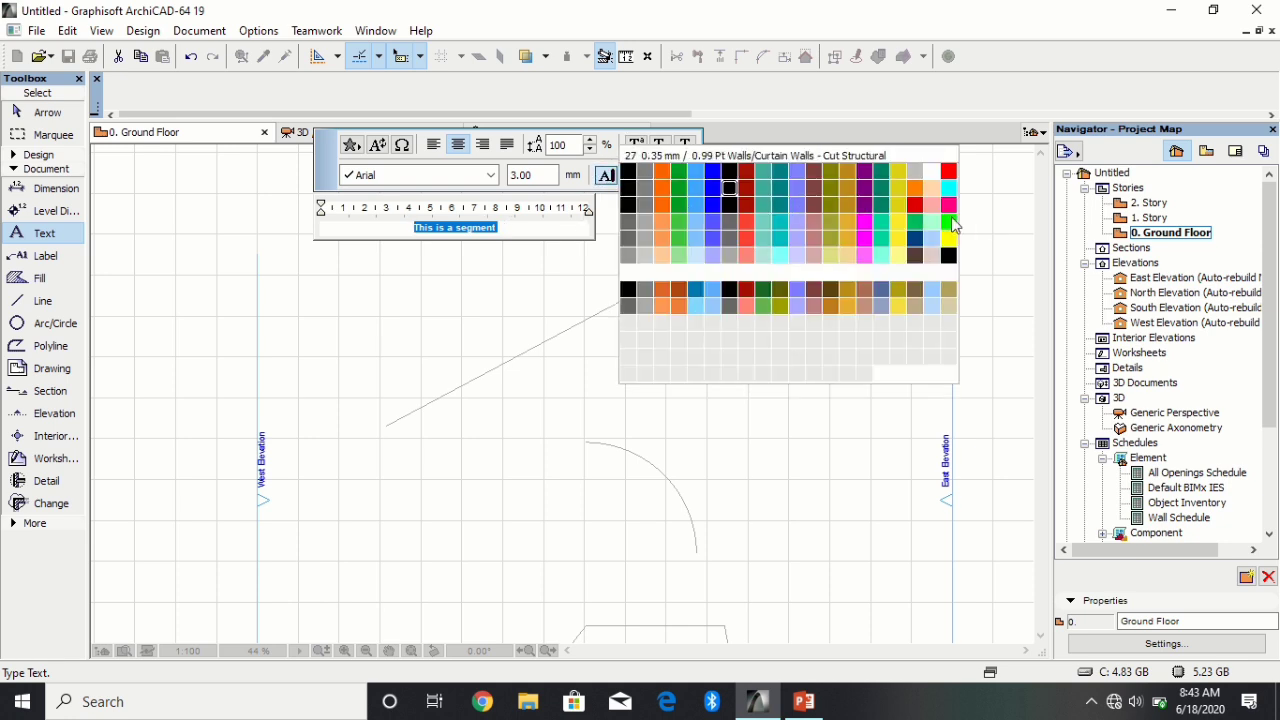
click(915, 206)
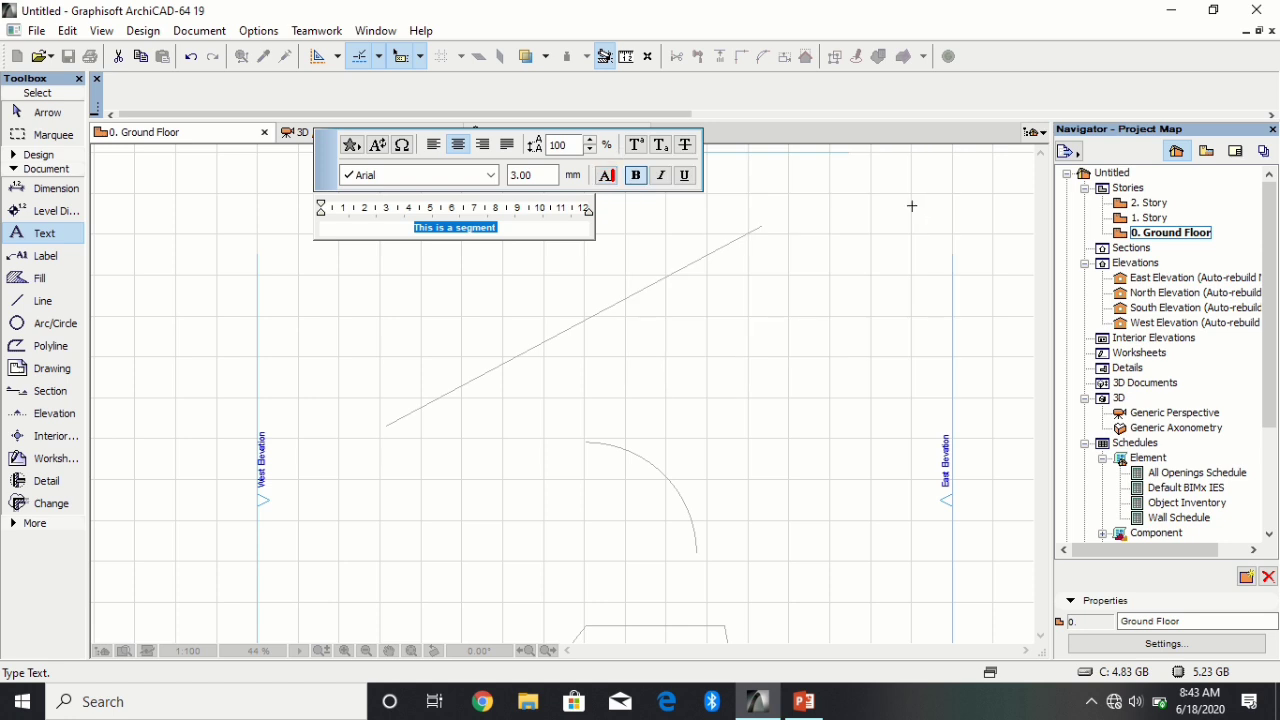
click(521, 229)
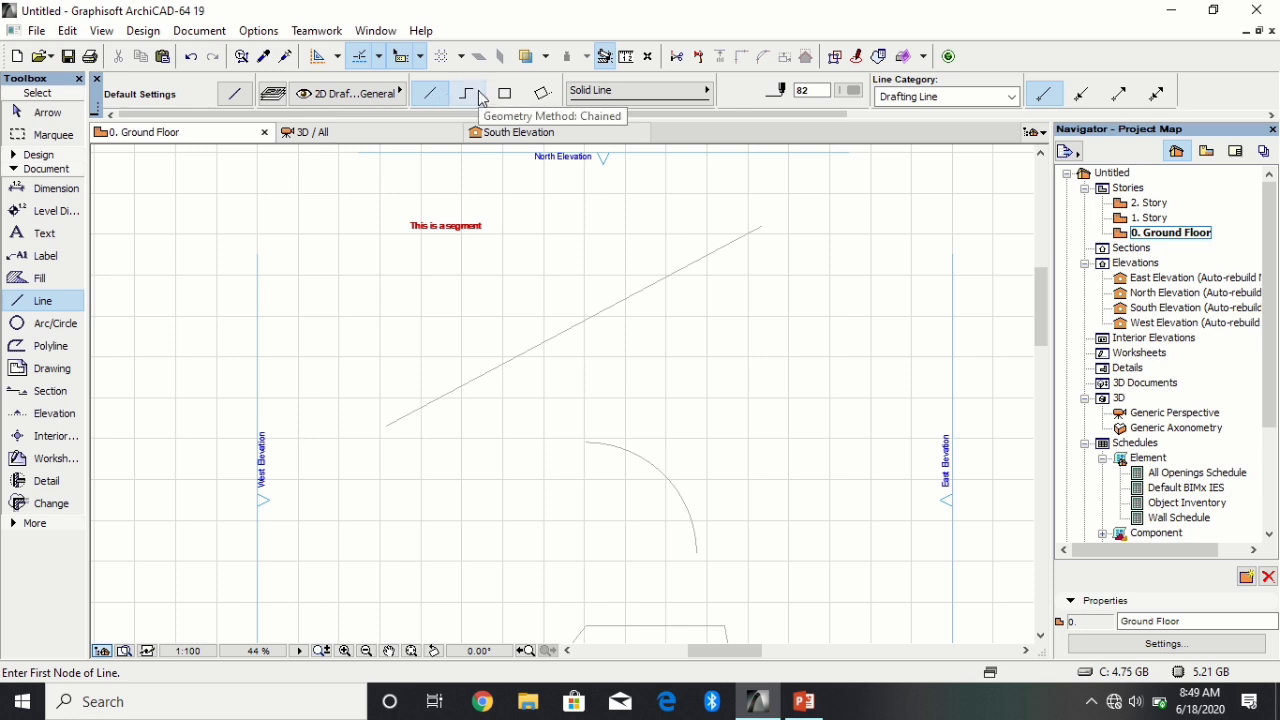
Step: Examine the line types available for the Line tool and its default settings
click(658, 98)
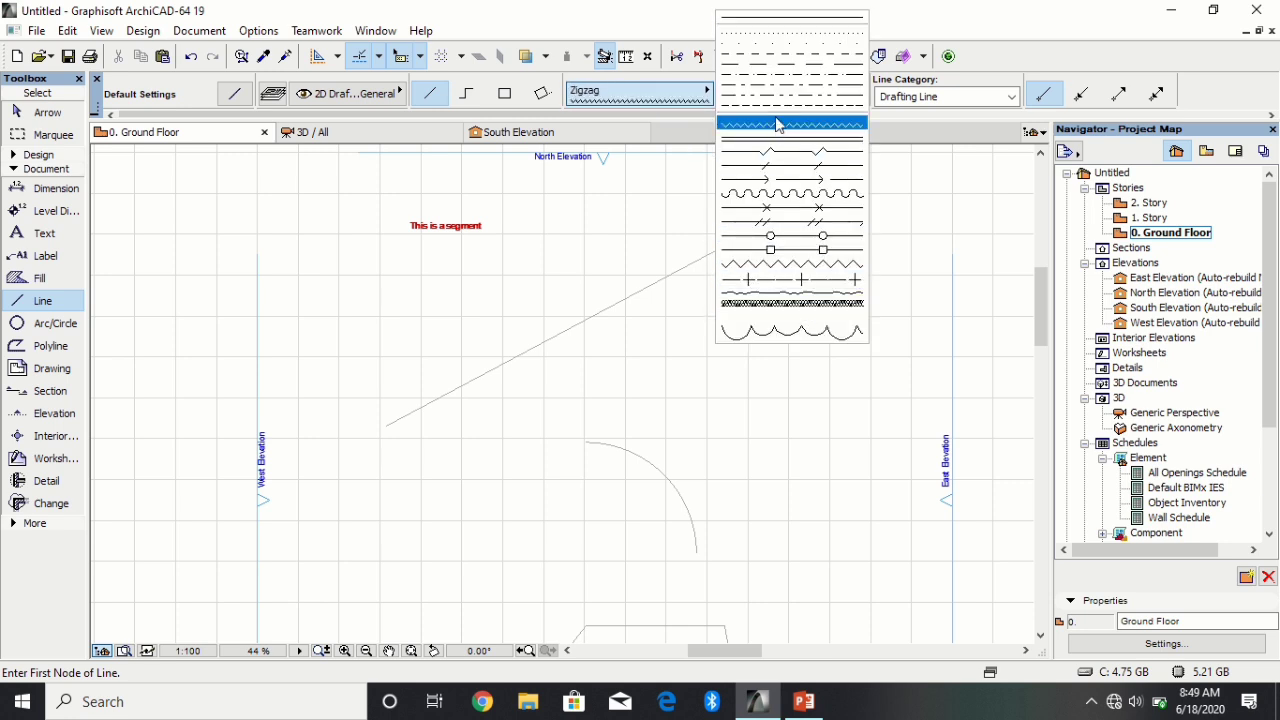
click(543, 198)
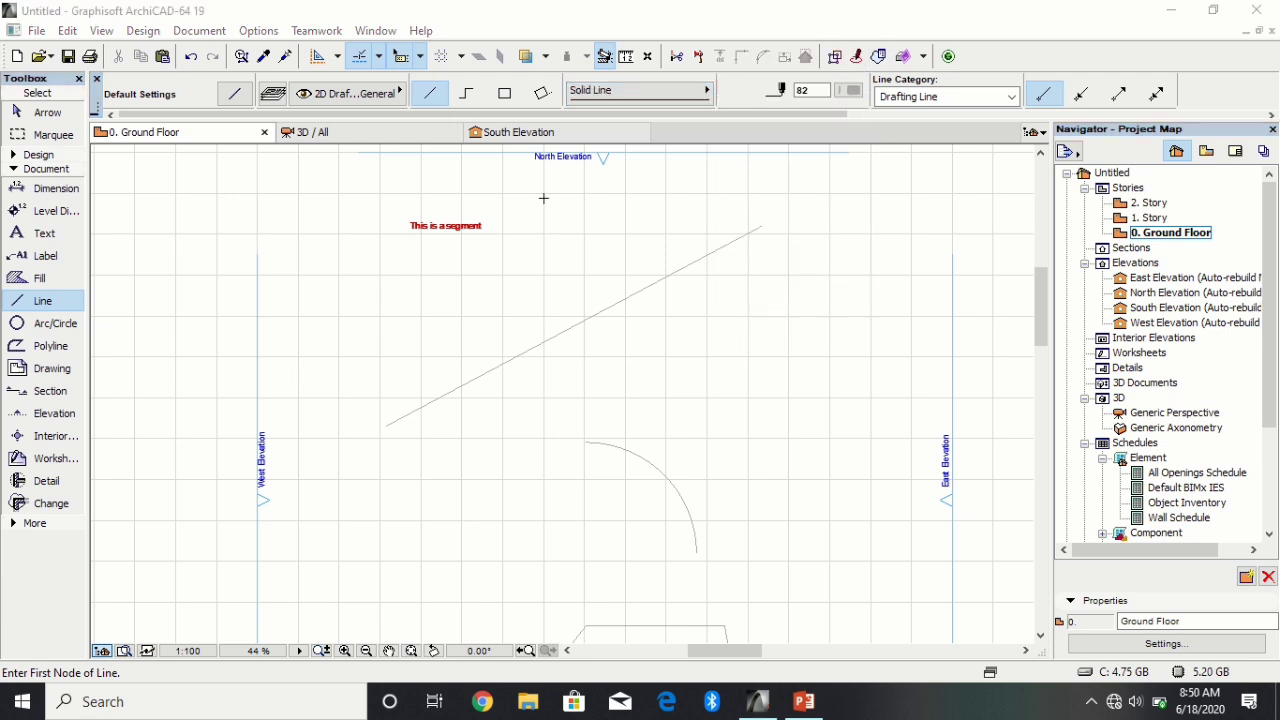
click(234, 95)
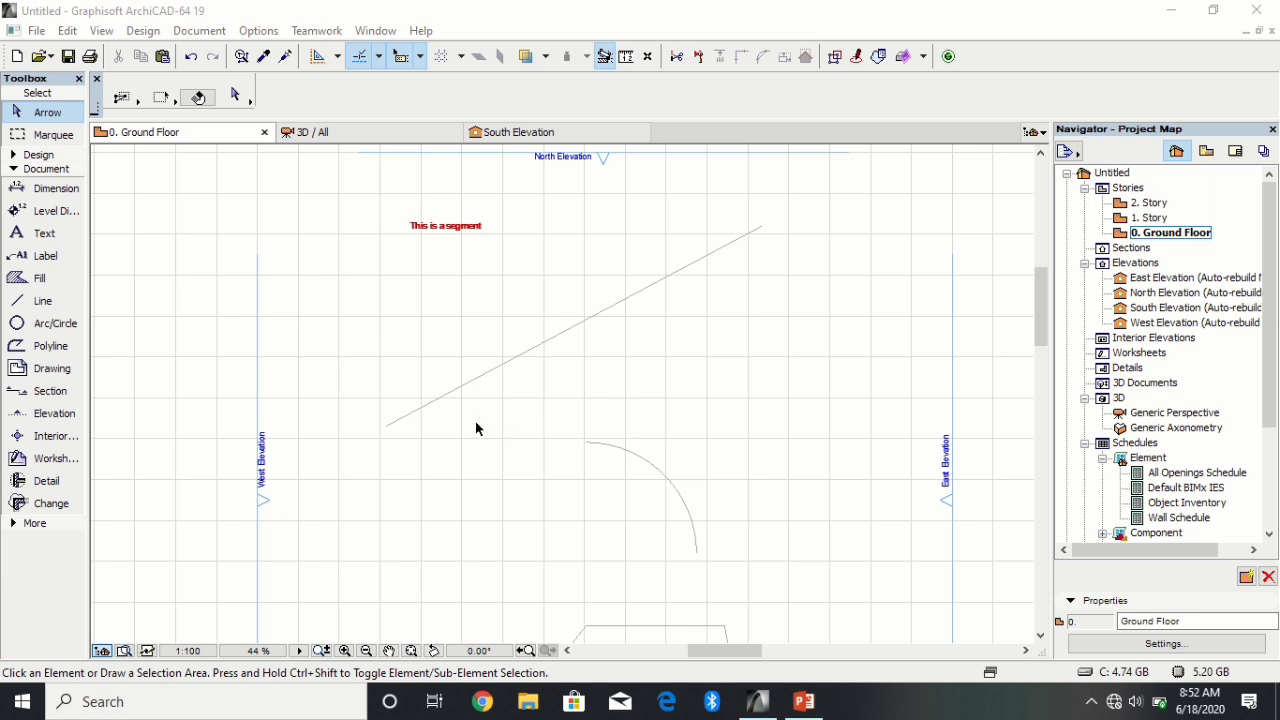
click(390, 428)
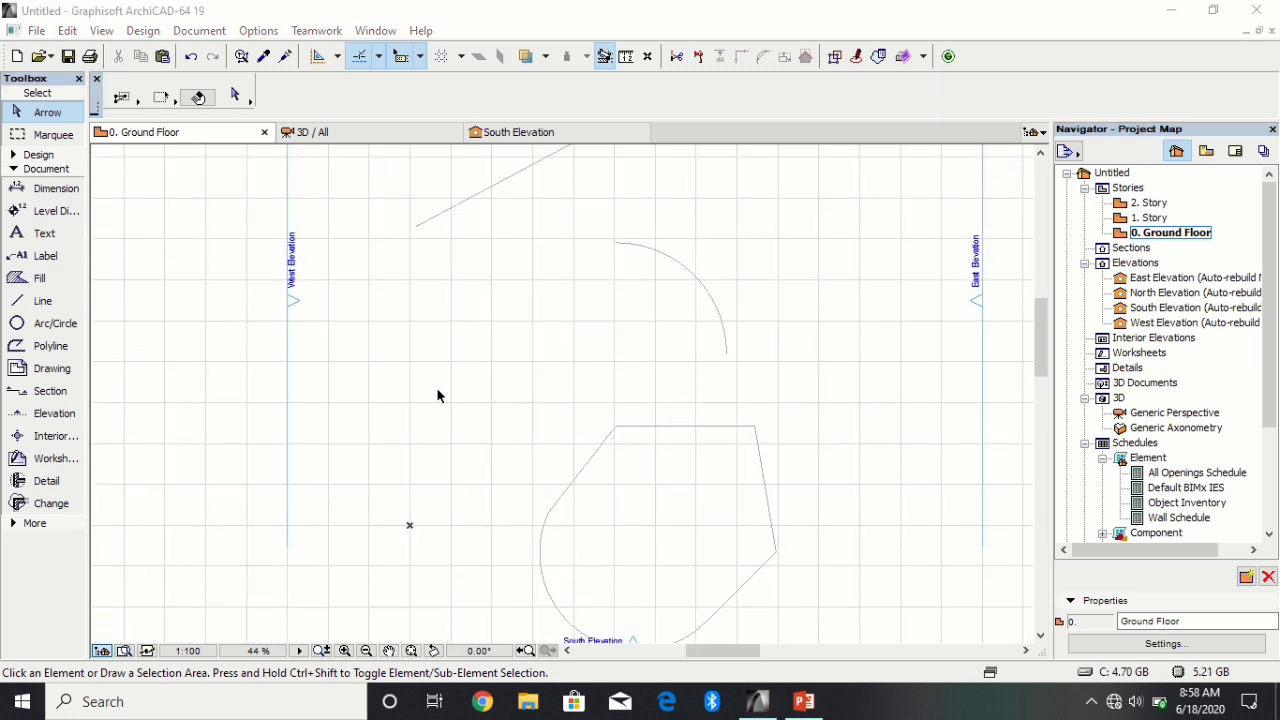
Step: Draw a 900 mm line rising to the right, below the lower end of the diagonal line, by entering its distance and angle
scroll(436, 387, up, 5)
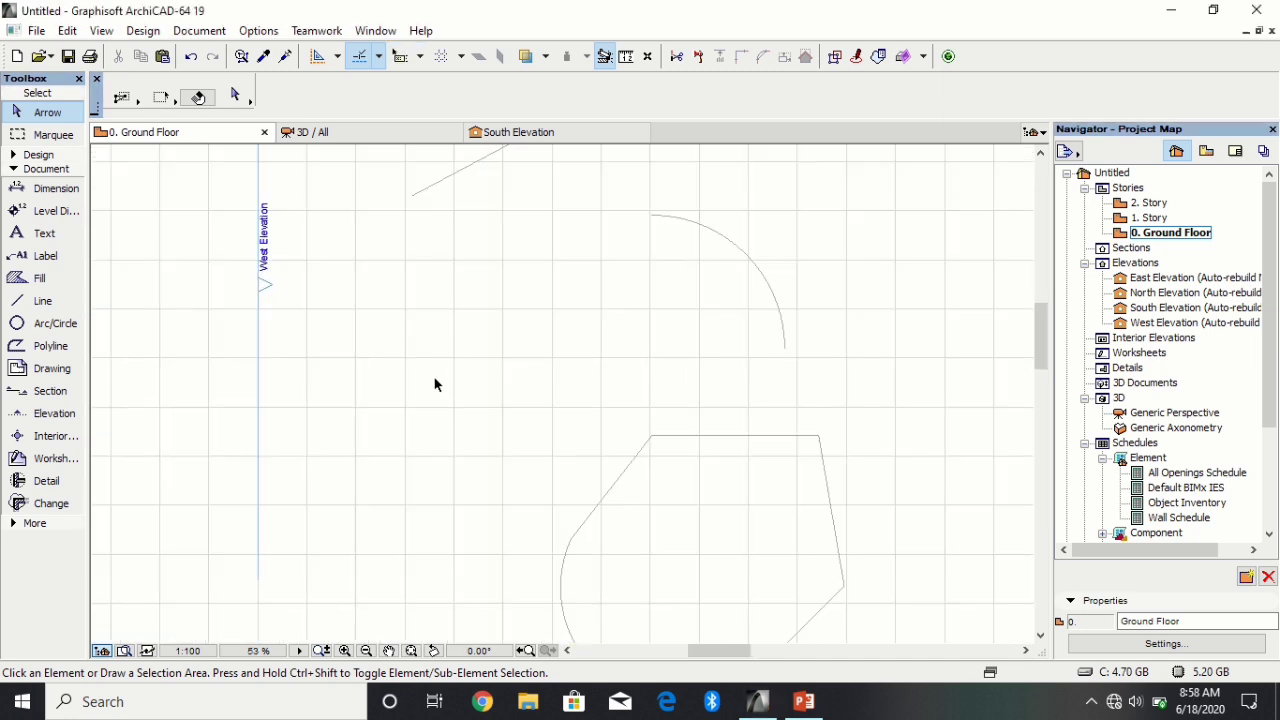
click(60, 300)
click(375, 360)
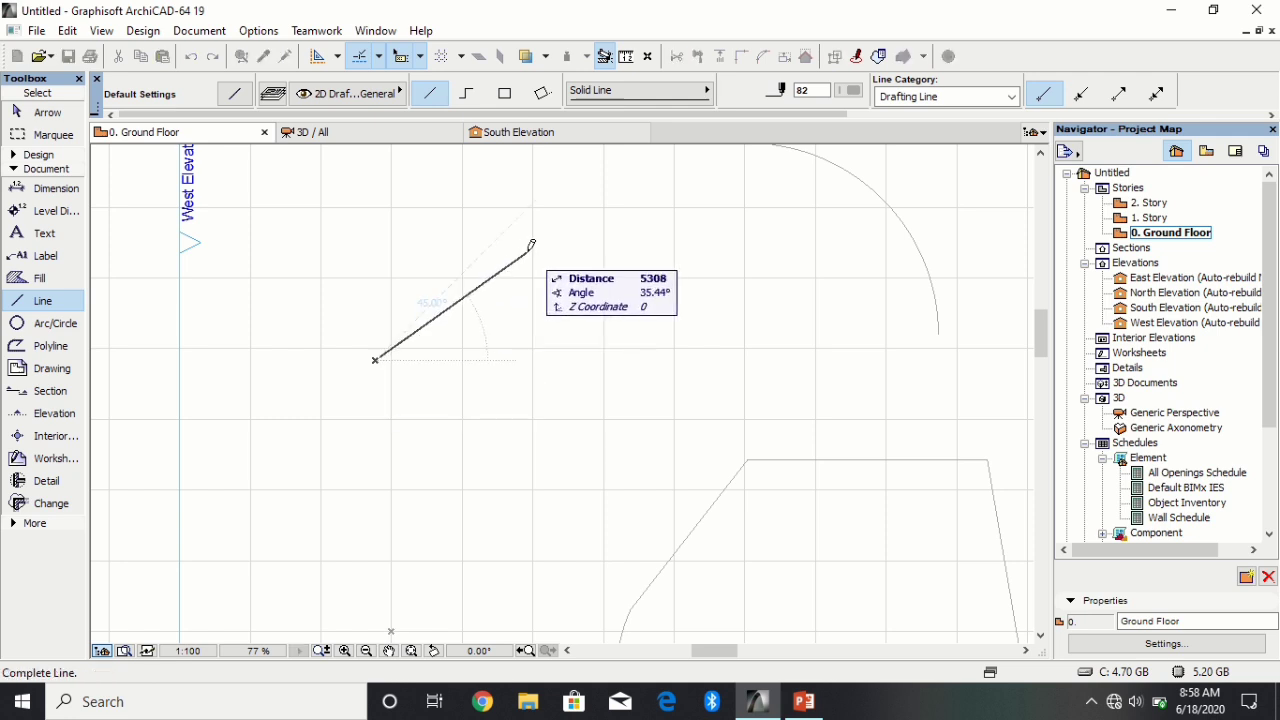
text(900)
click(647, 295)
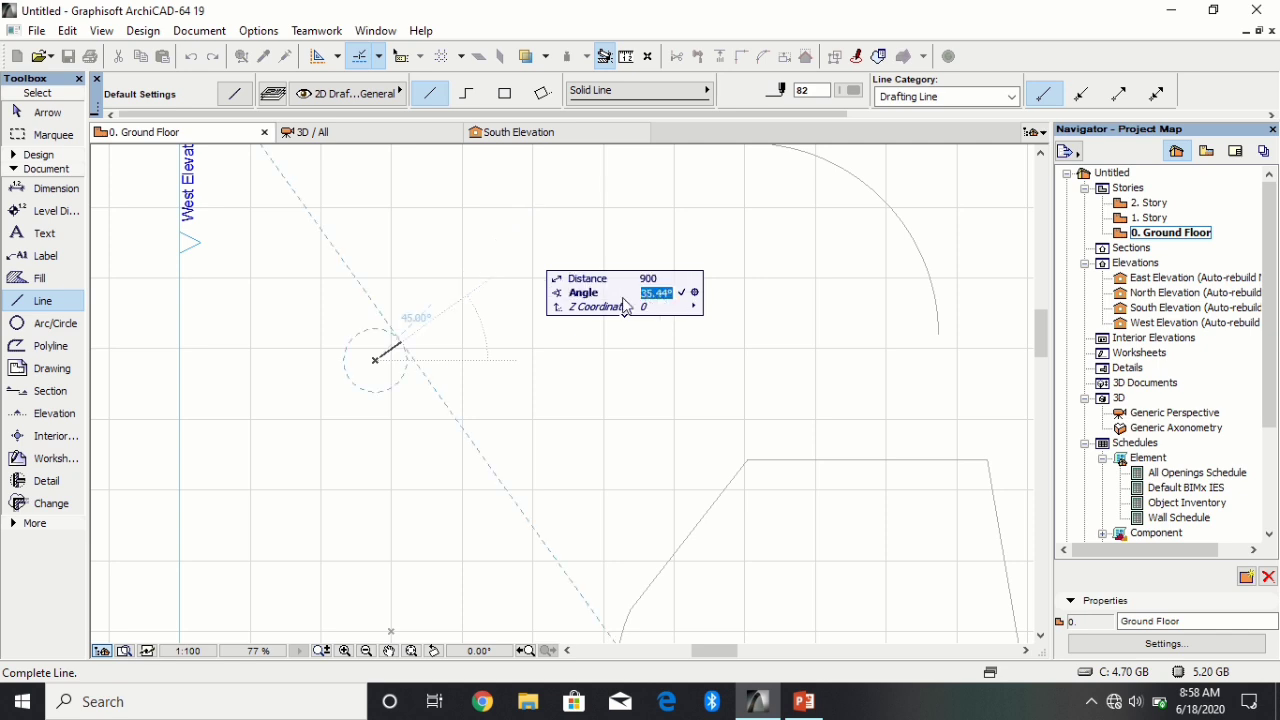
text(3)
key(Return)
scroll(389, 362, up, 3)
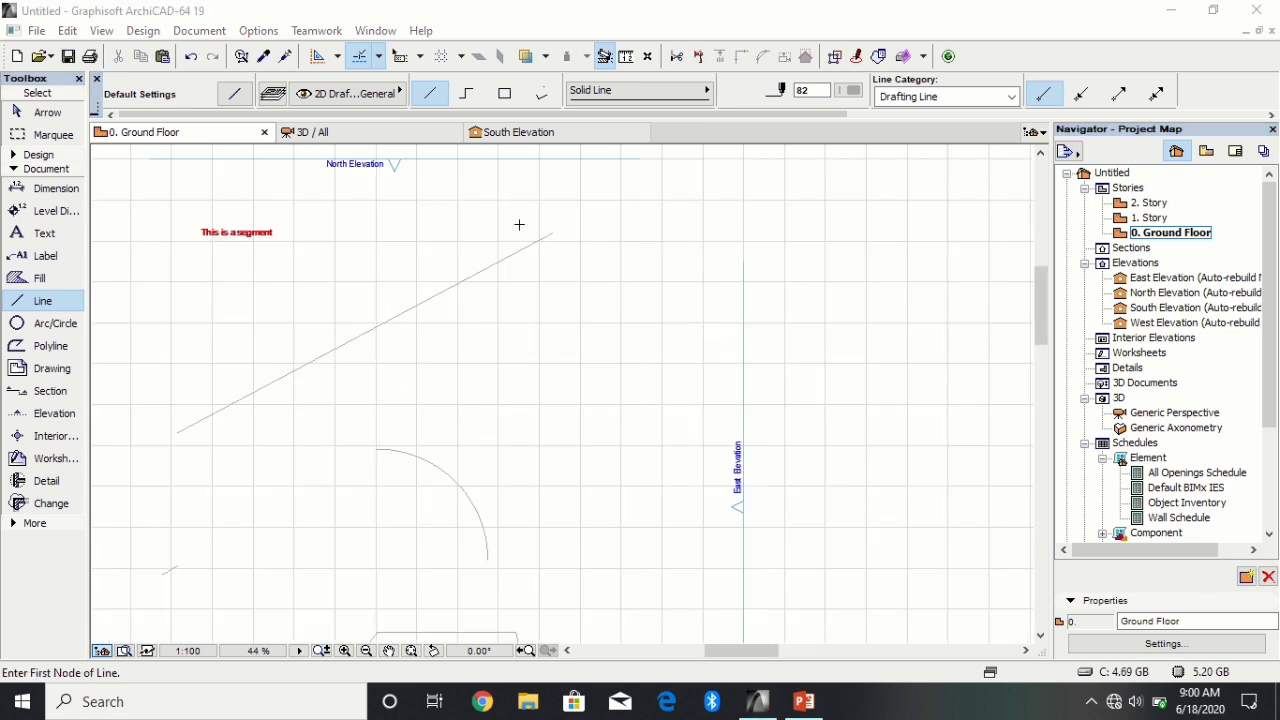
Step: Review the project's working units and the choices available for the model unit
click(262, 31)
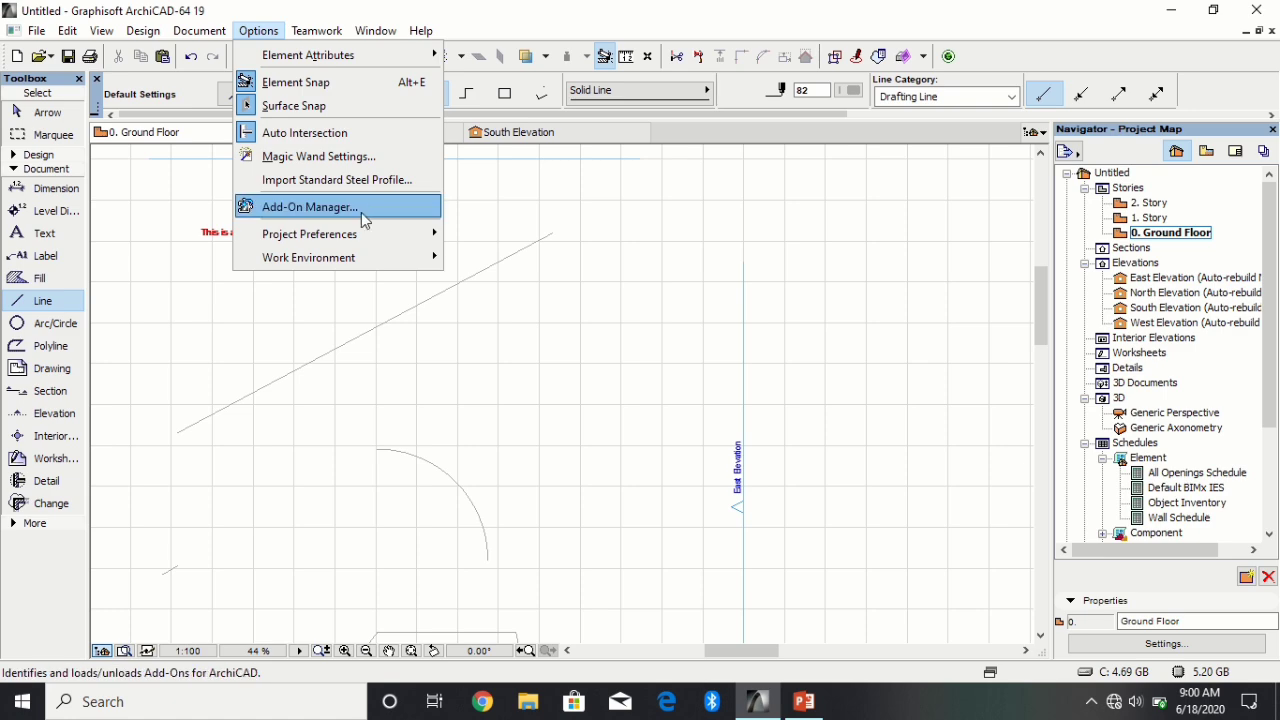
mouse_move(365, 257)
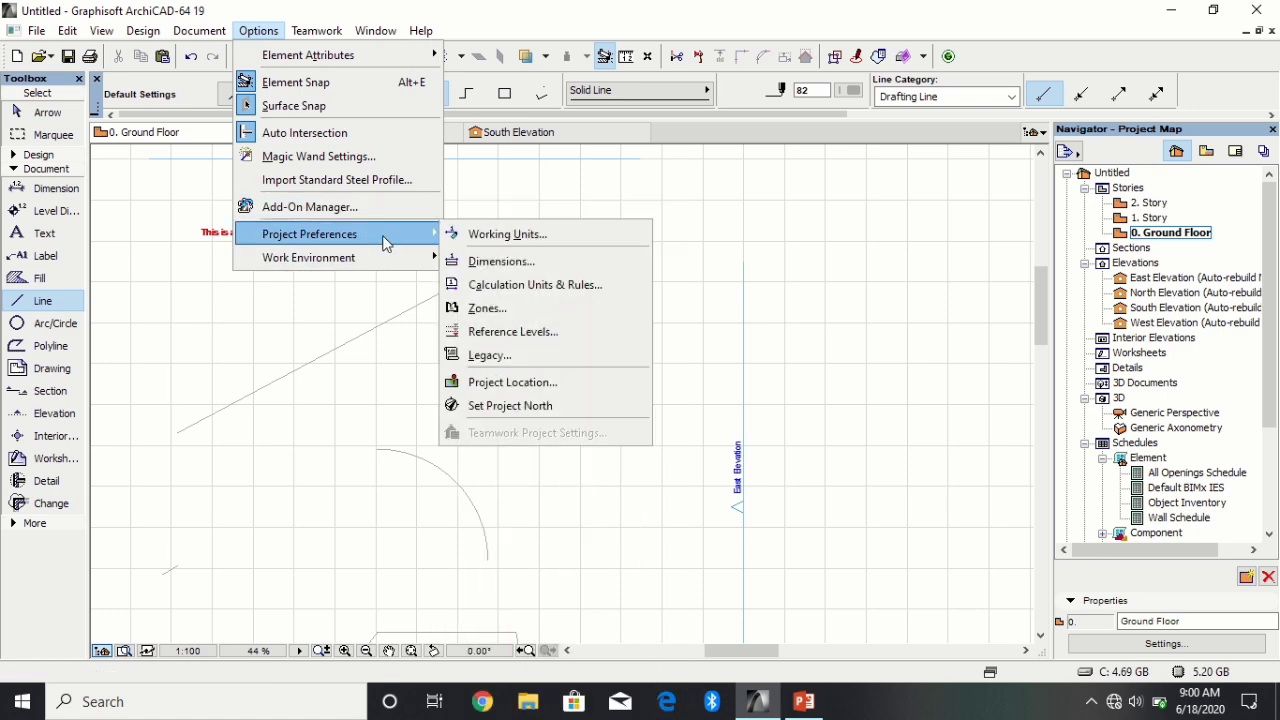
click(484, 236)
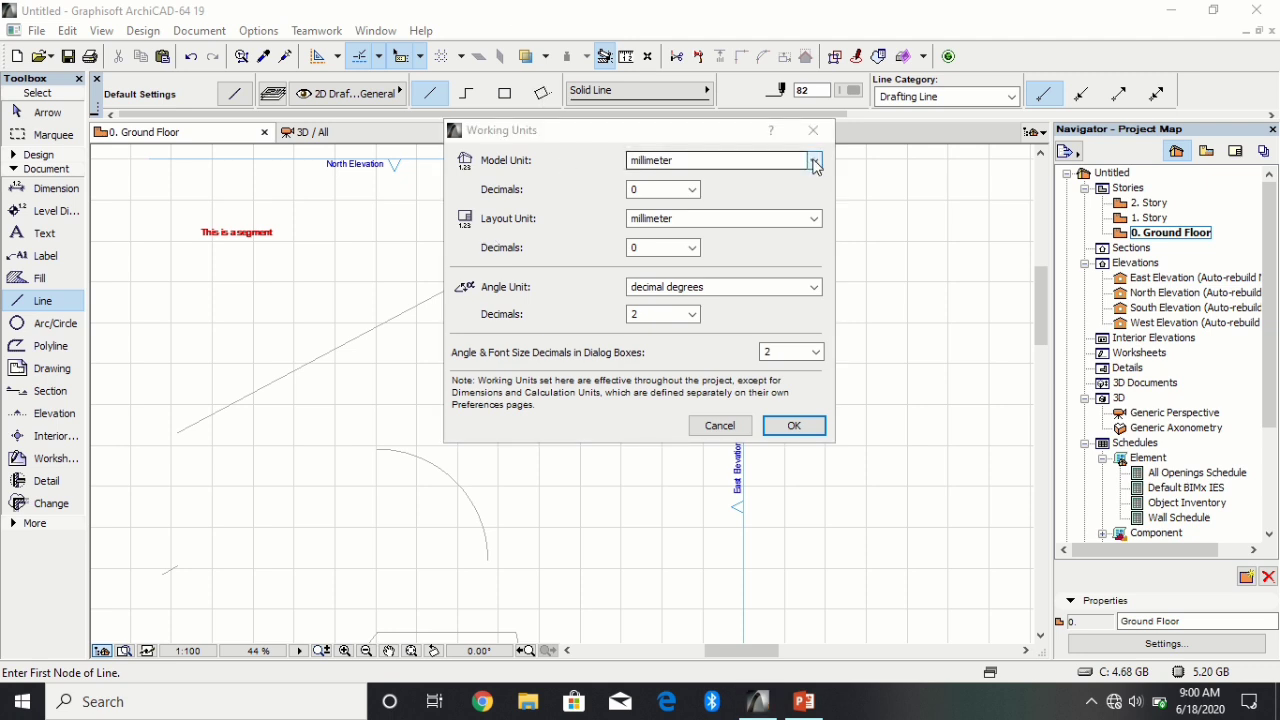
click(812, 160)
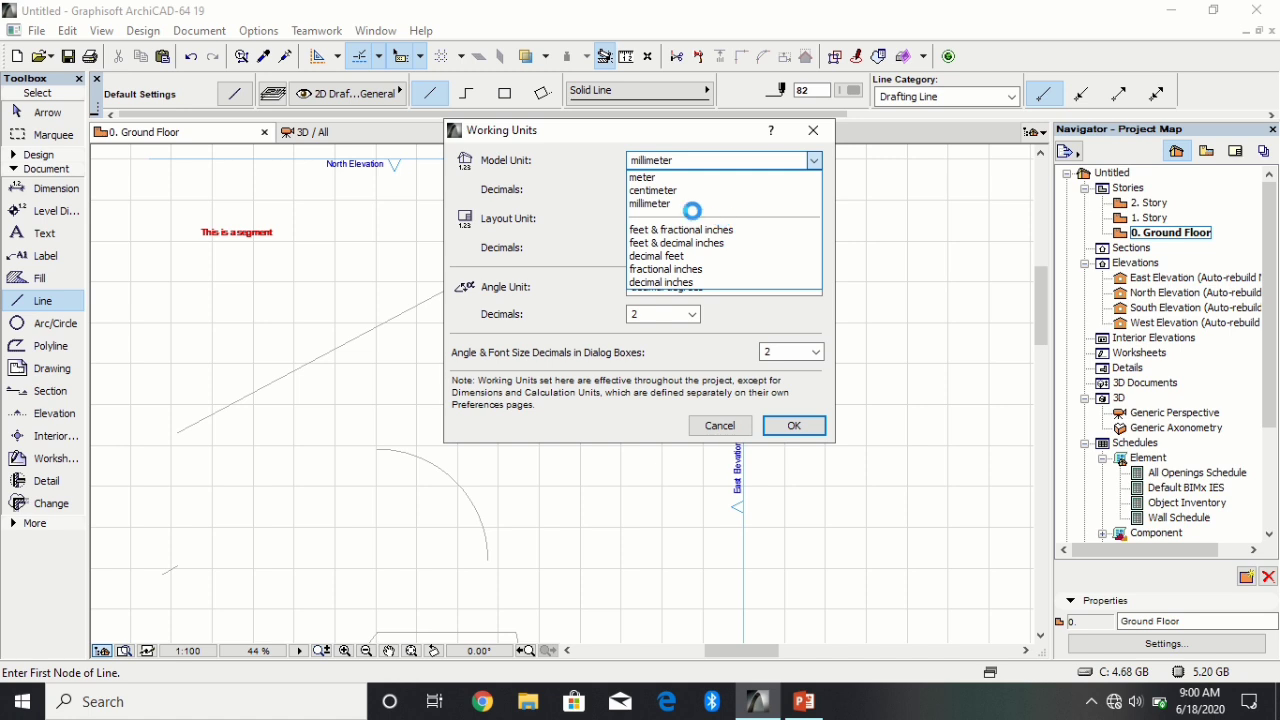
click(575, 211)
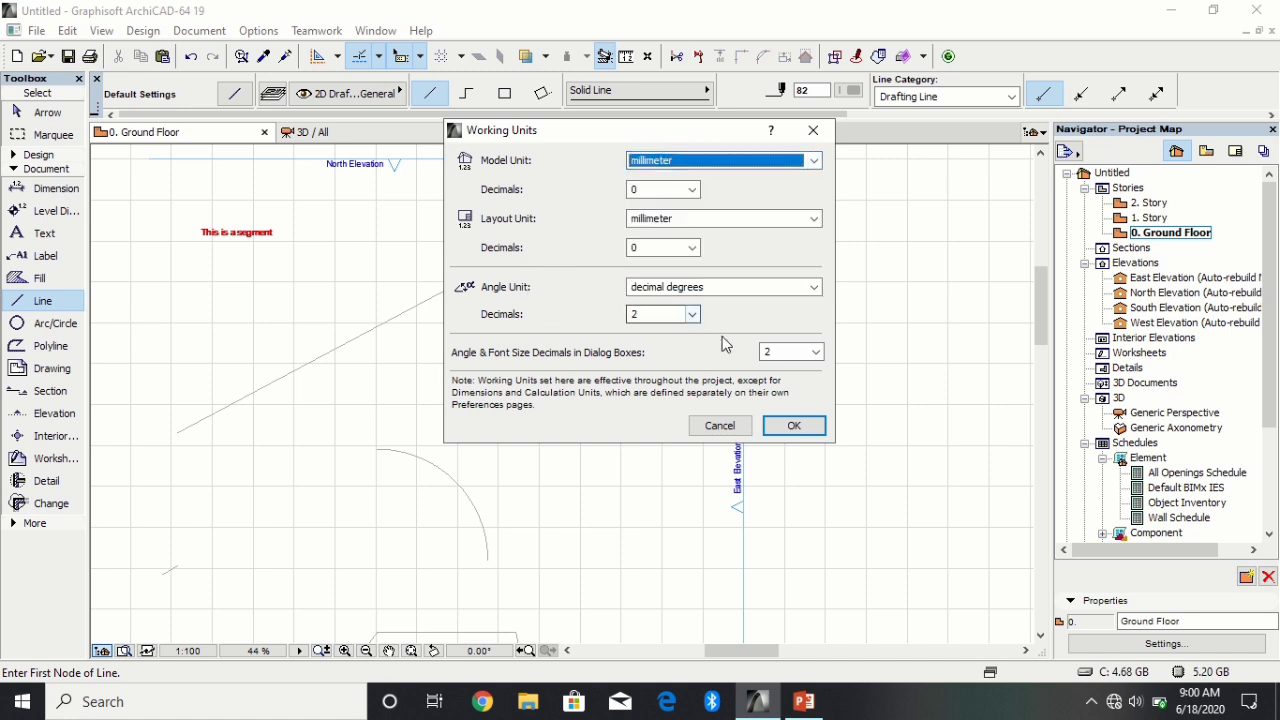
click(787, 424)
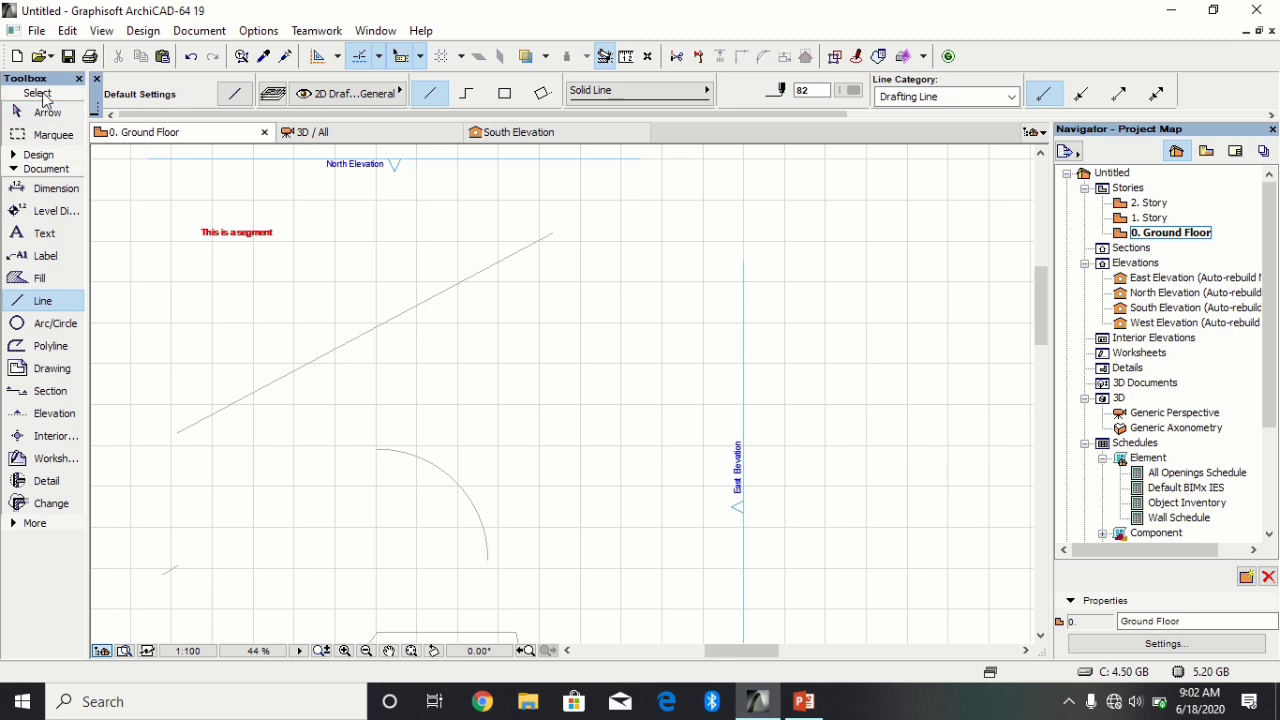
Step: Stretch the diagonal line's upper end farther to the right and drag the whole line down to the right
click(53, 116)
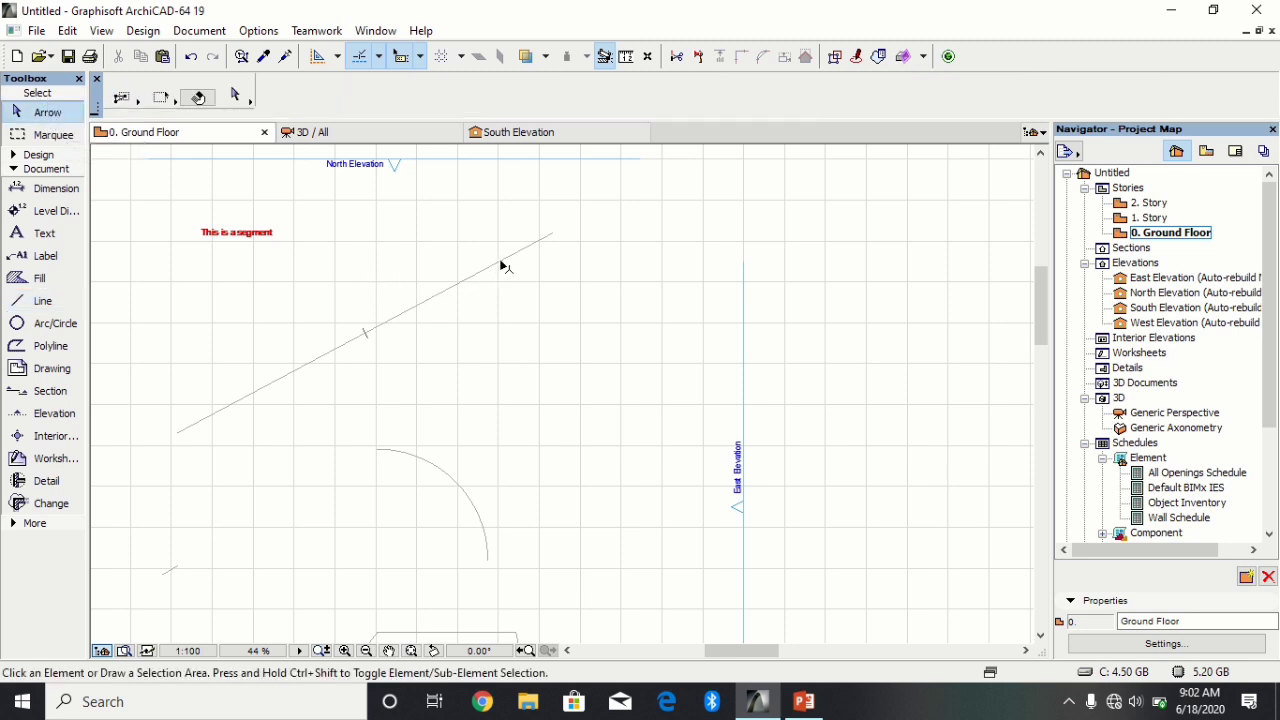
click(551, 235)
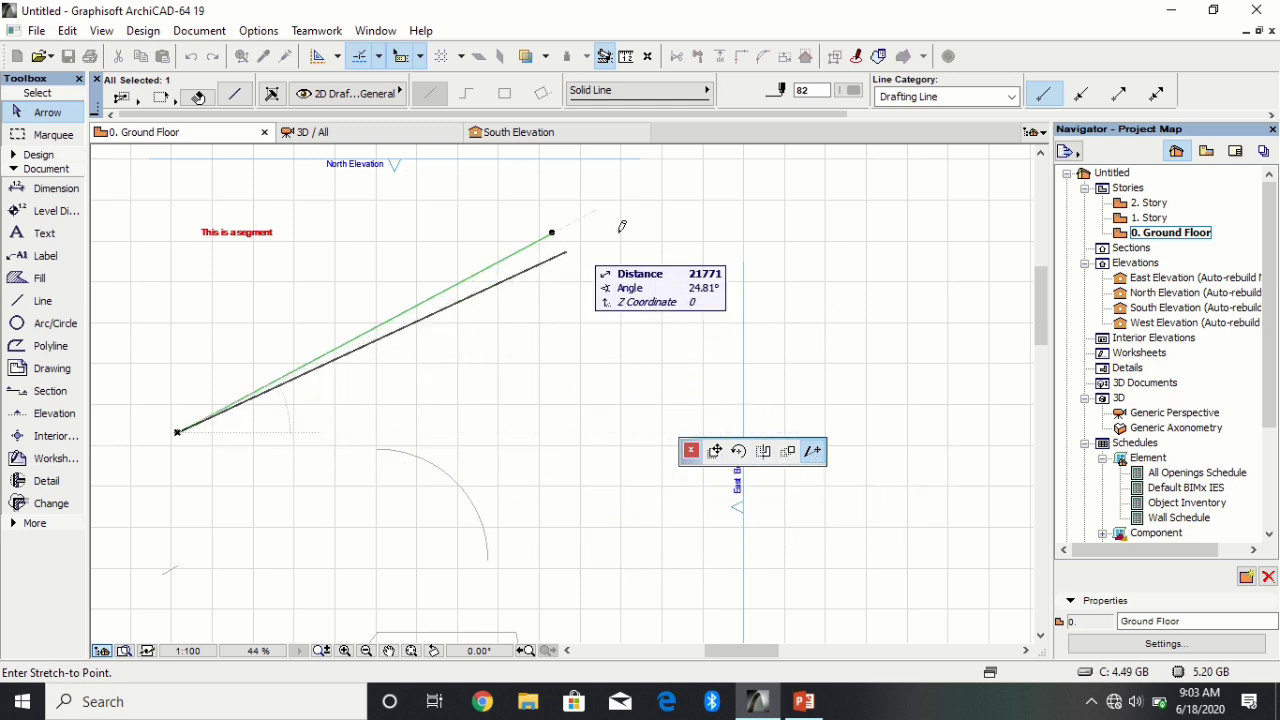
click(678, 200)
click(675, 206)
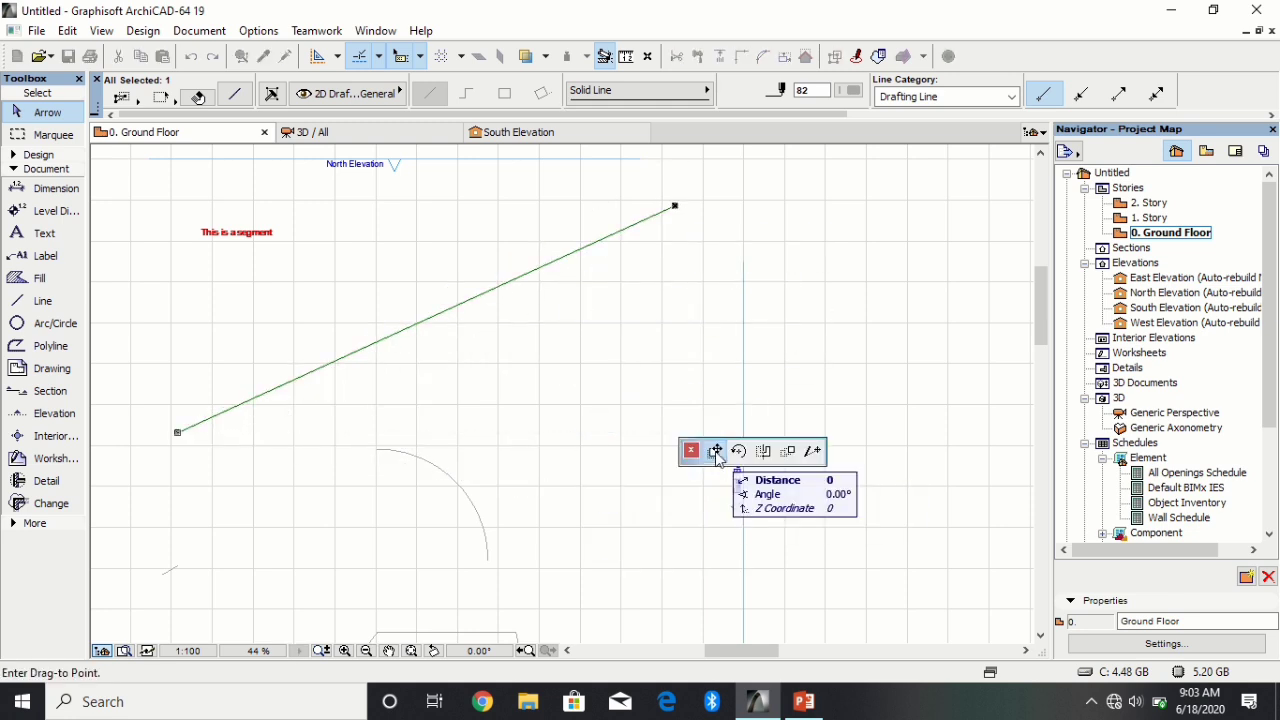
click(714, 270)
Step: Rotate the diagonal line clockwise around a centre point just above its middle so that it slopes down to the right
key(ctrl+e)
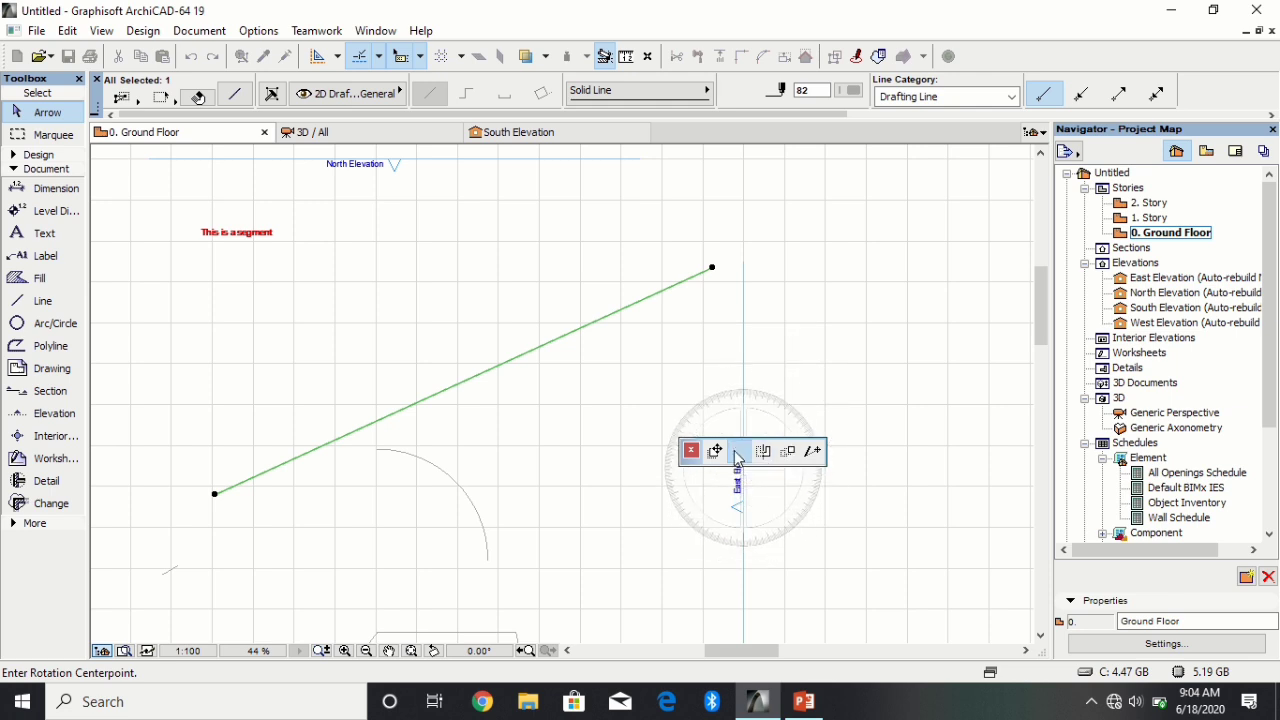
click(517, 324)
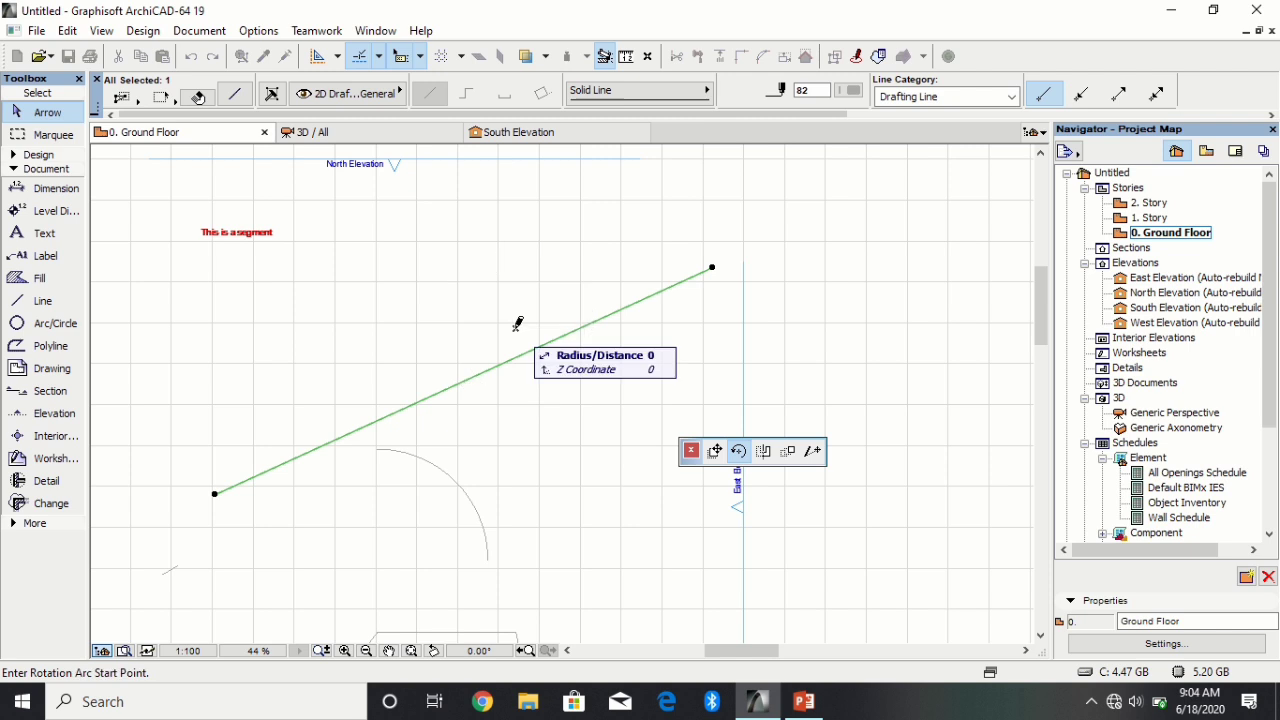
click(516, 216)
click(620, 244)
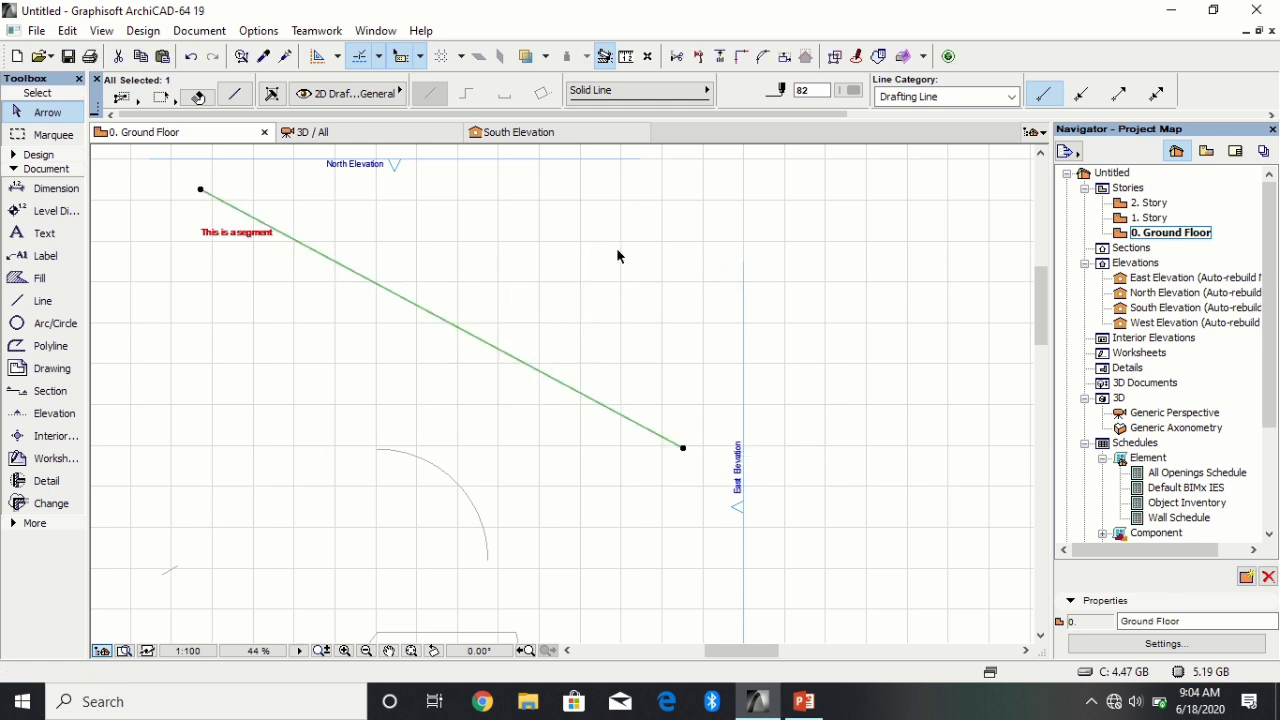
Step: Mirror the diagonal line about an axis through its upper end so that it slopes down steeply
click(683, 449)
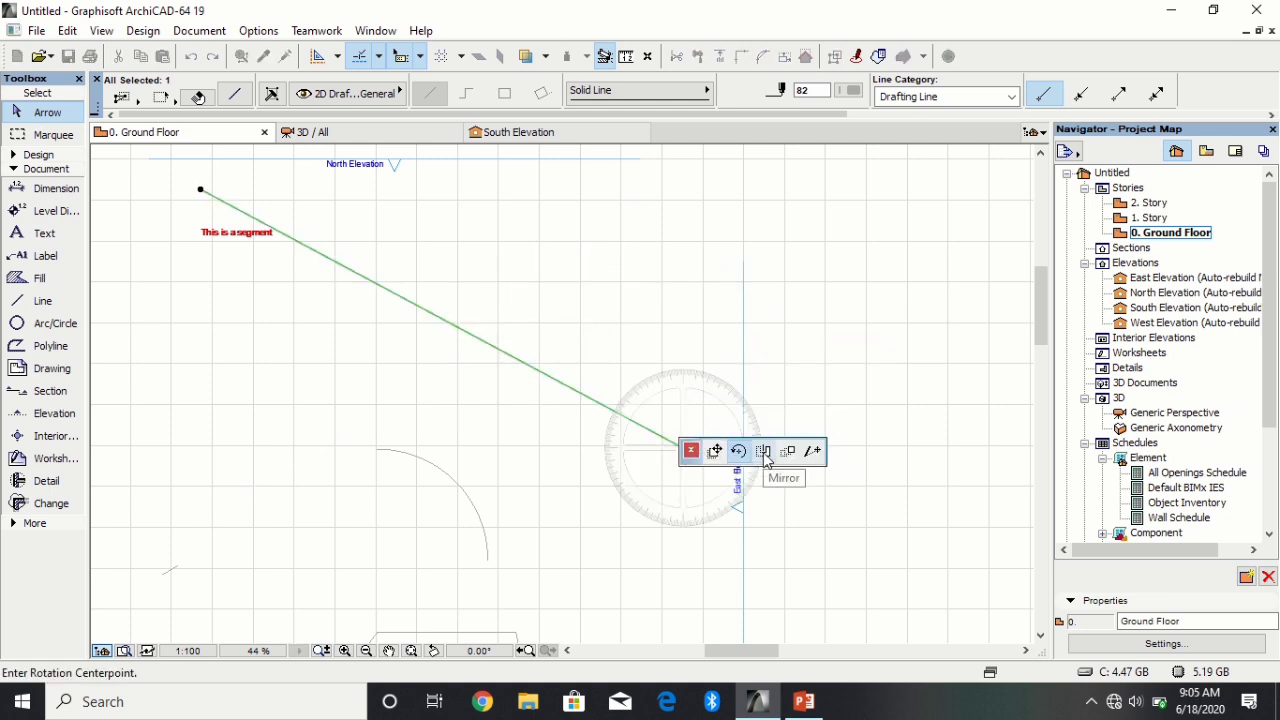
click(763, 451)
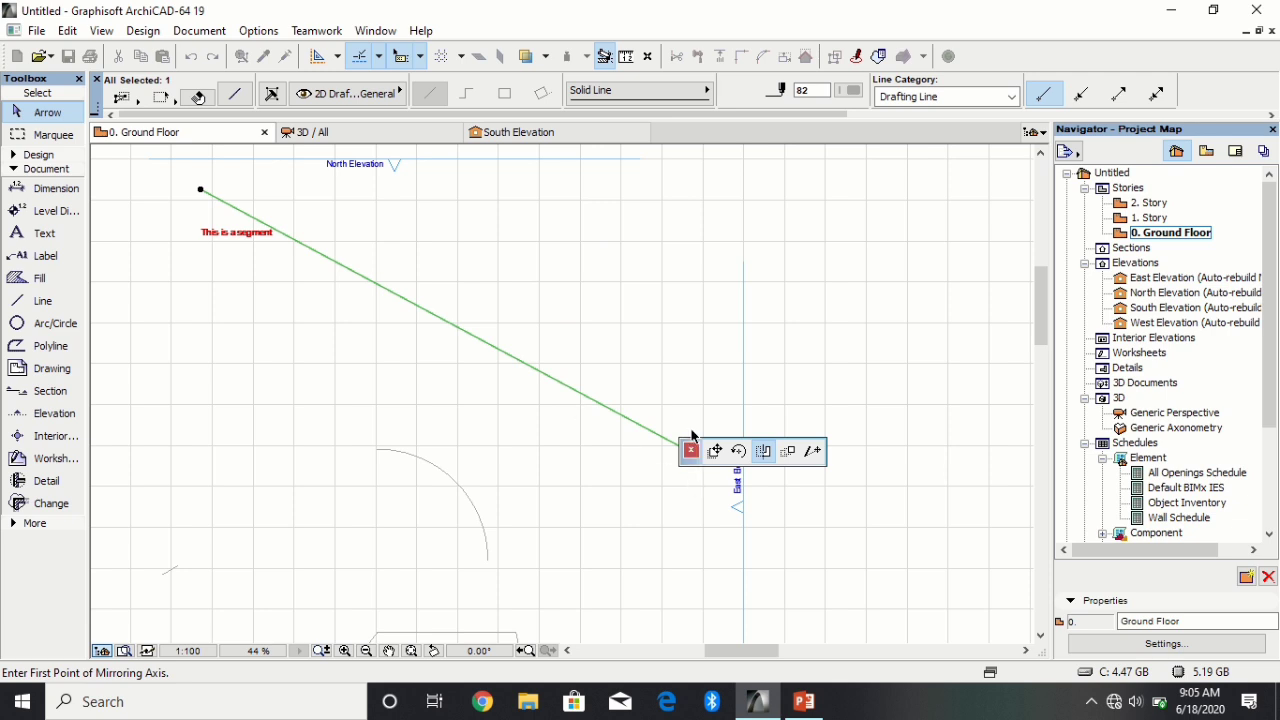
click(200, 191)
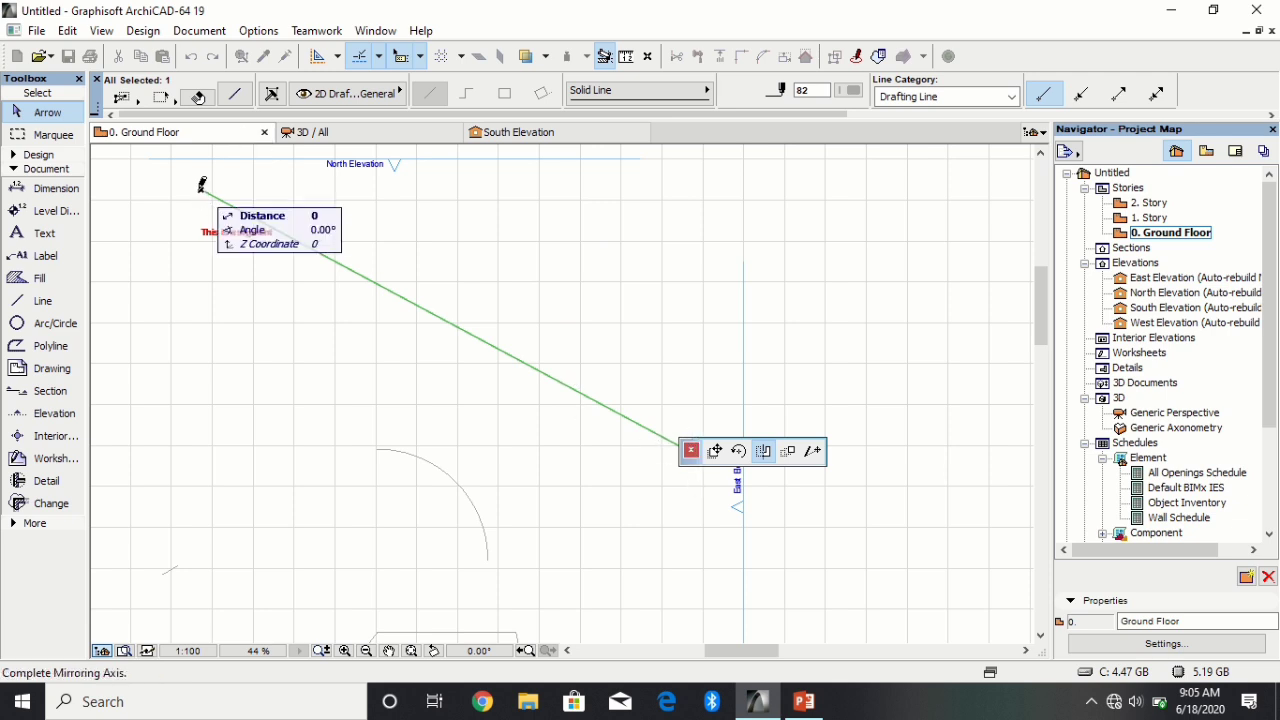
scroll(347, 281, down, 3)
click(316, 302)
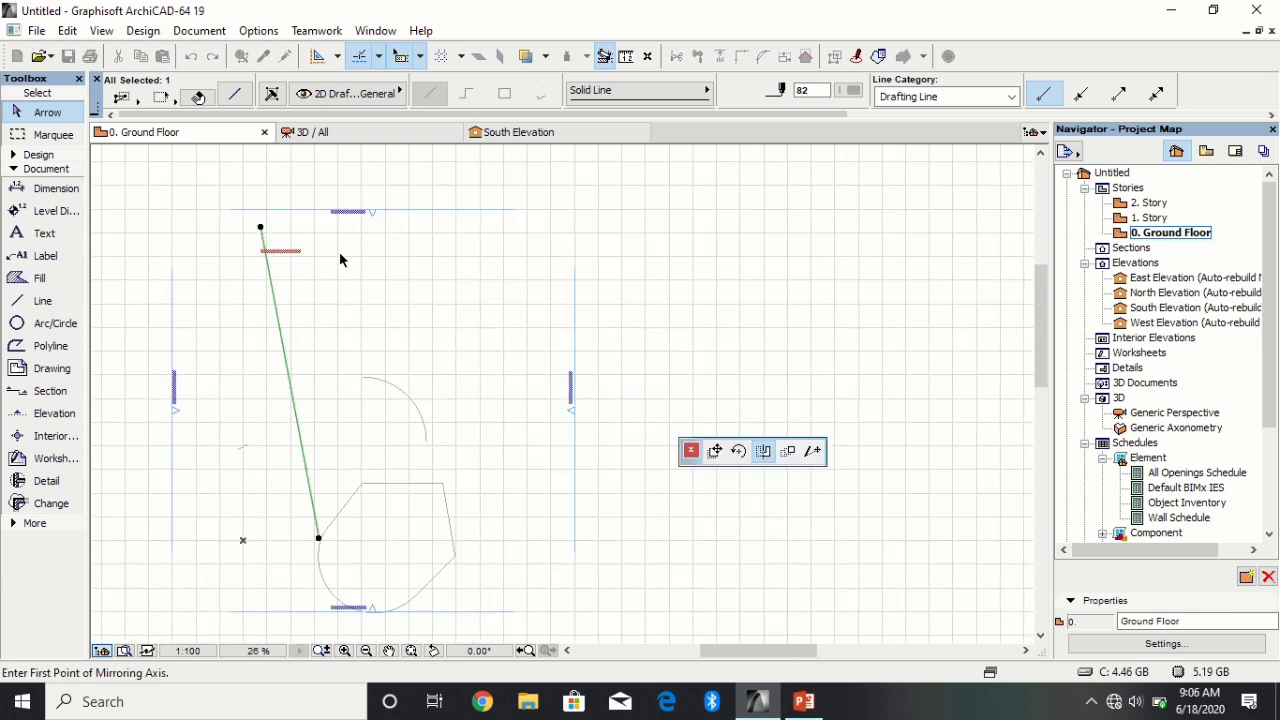
Step: Try to multiply the steep line by dragging into 6 incremental copies spaced about 7495 mm apart to the right
click(787, 451)
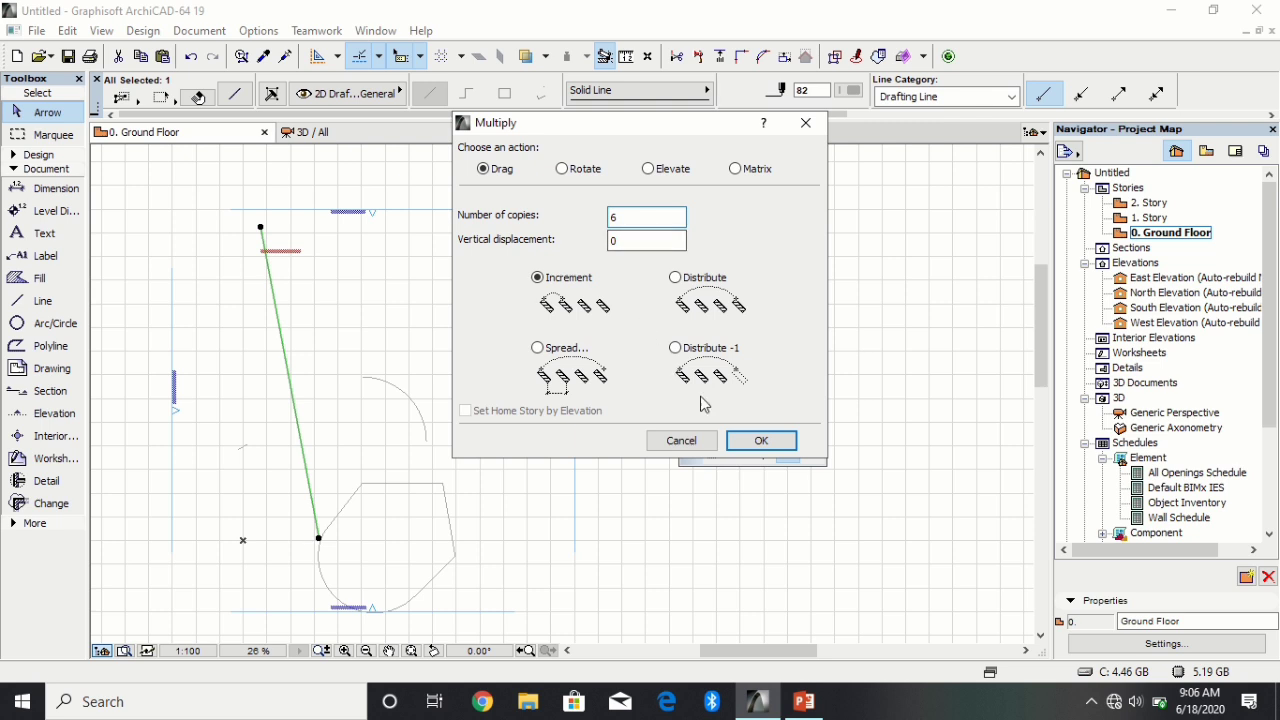
click(757, 442)
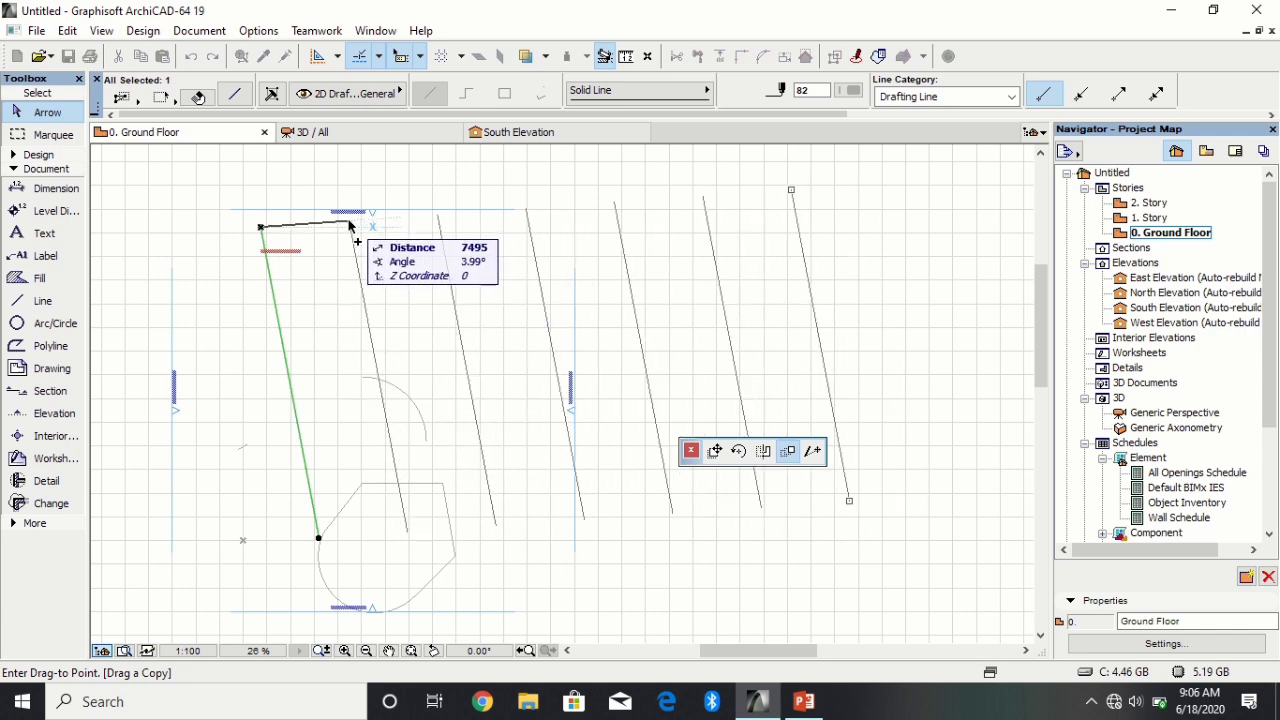
click(350, 226)
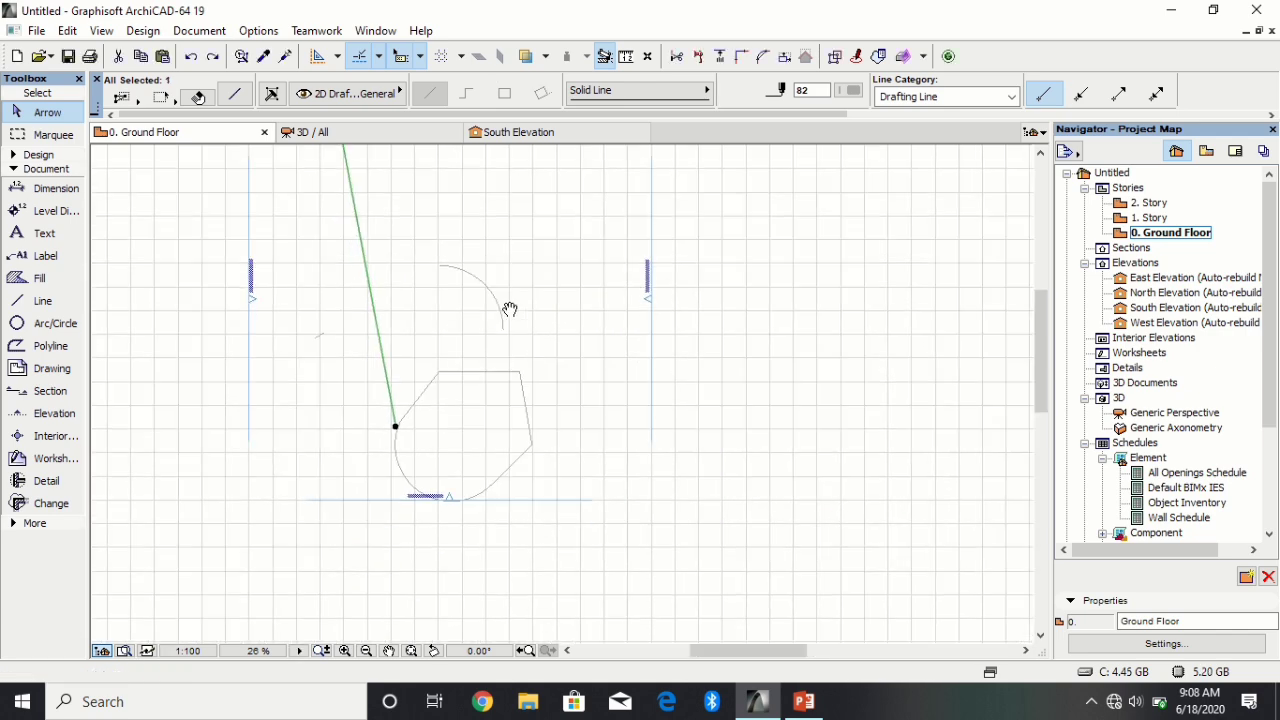
Step: Try to change the radius of the quarter arc above the polyline by offsetting its curve
middle_drag(509, 309, 513, 302)
click(558, 223)
scroll(458, 252, up, 4)
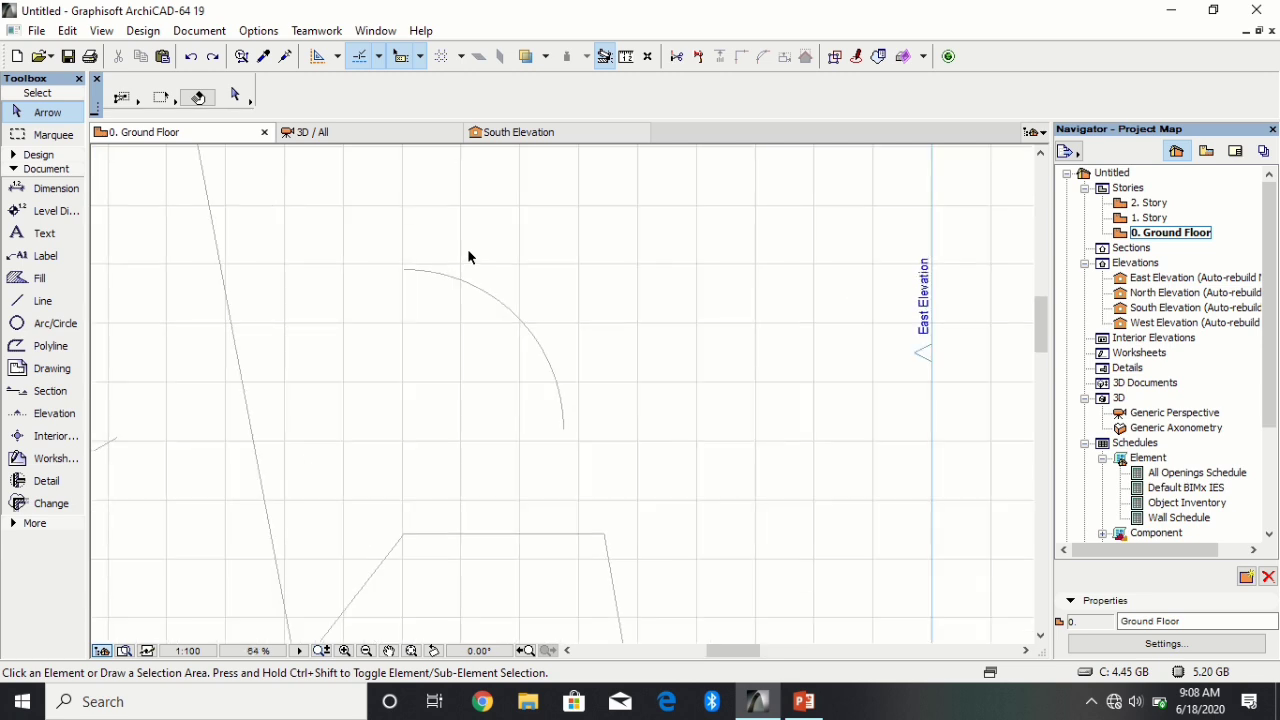
click(481, 291)
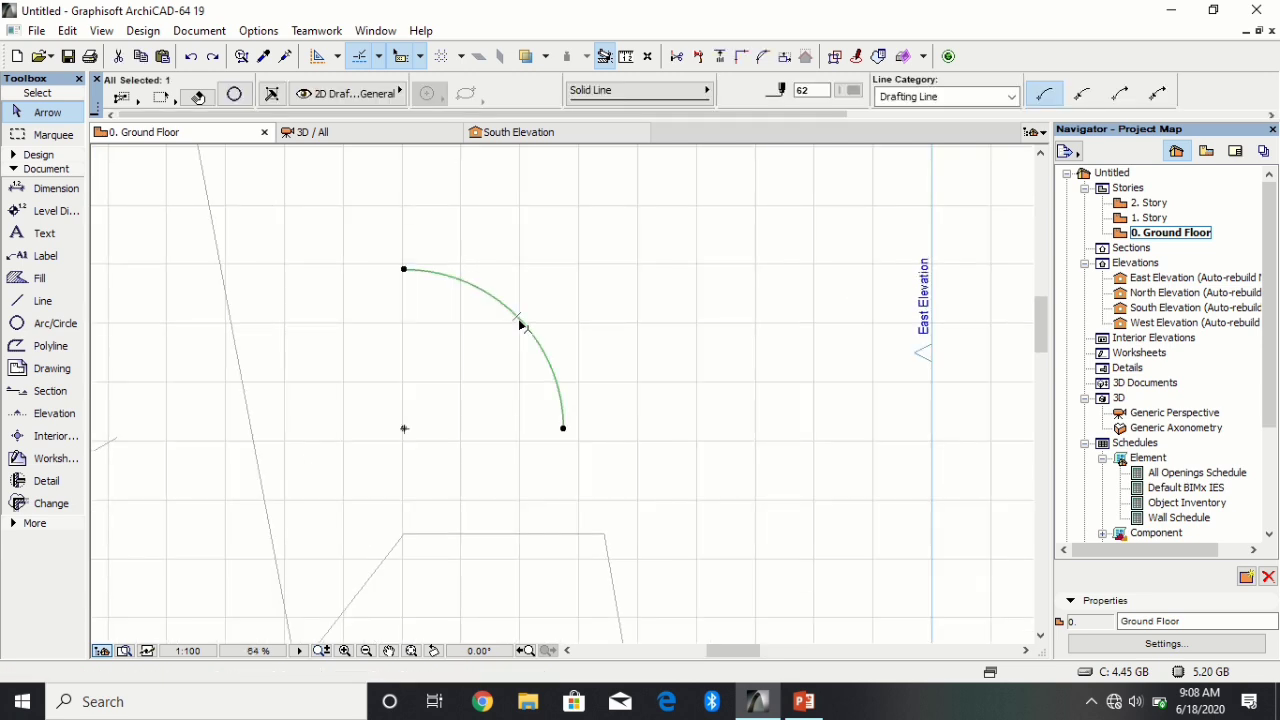
click(515, 319)
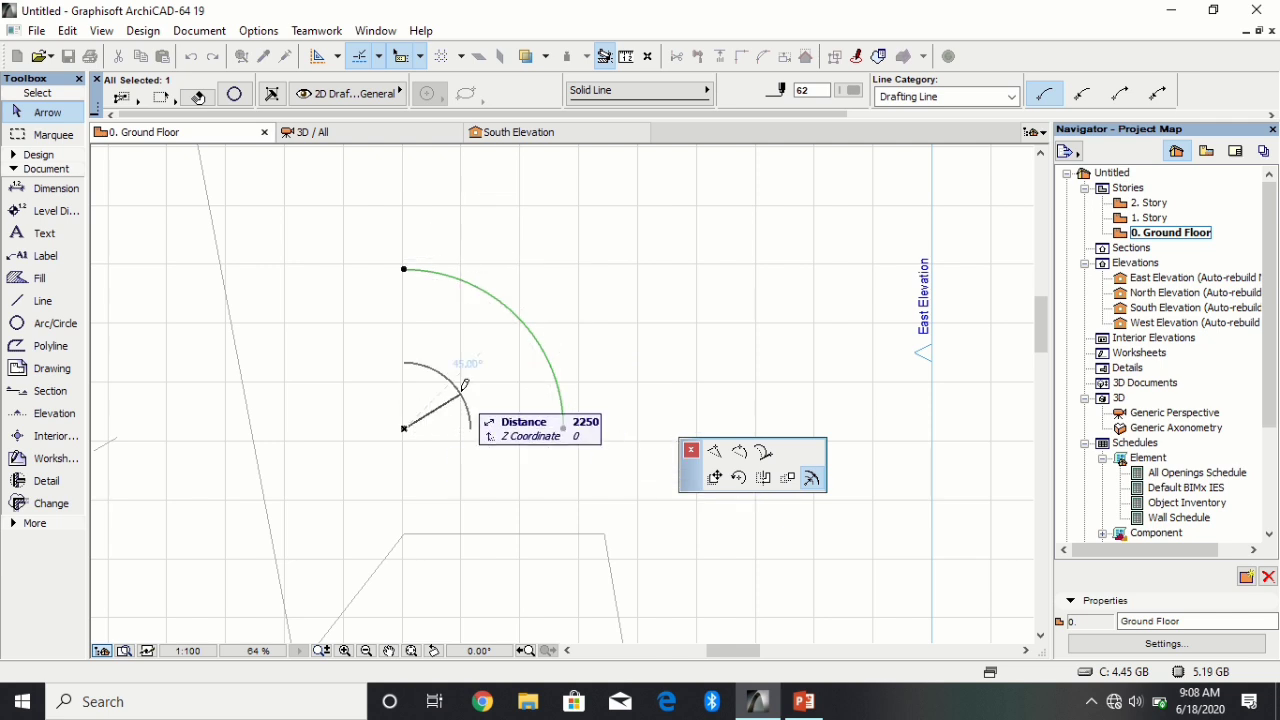
click(536, 150)
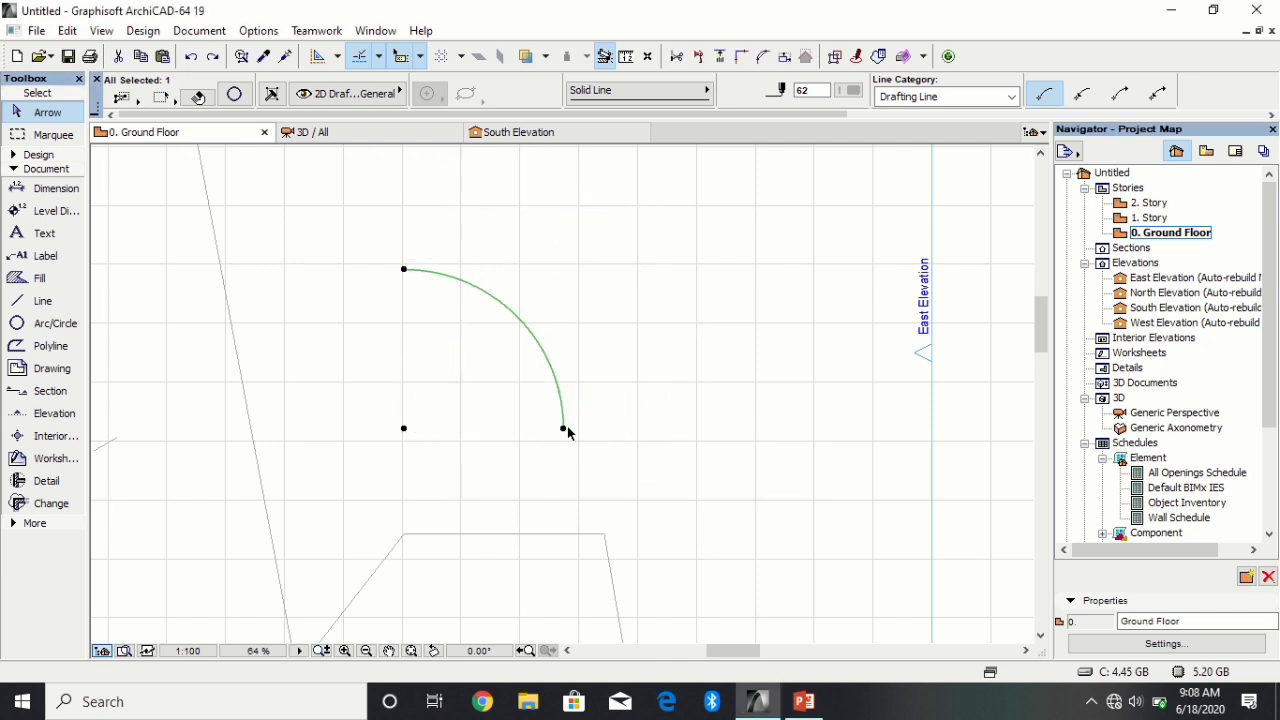
Step: Reposition the arc's lower end node higher up, reshaping the curve while its other end stays fixed
click(565, 428)
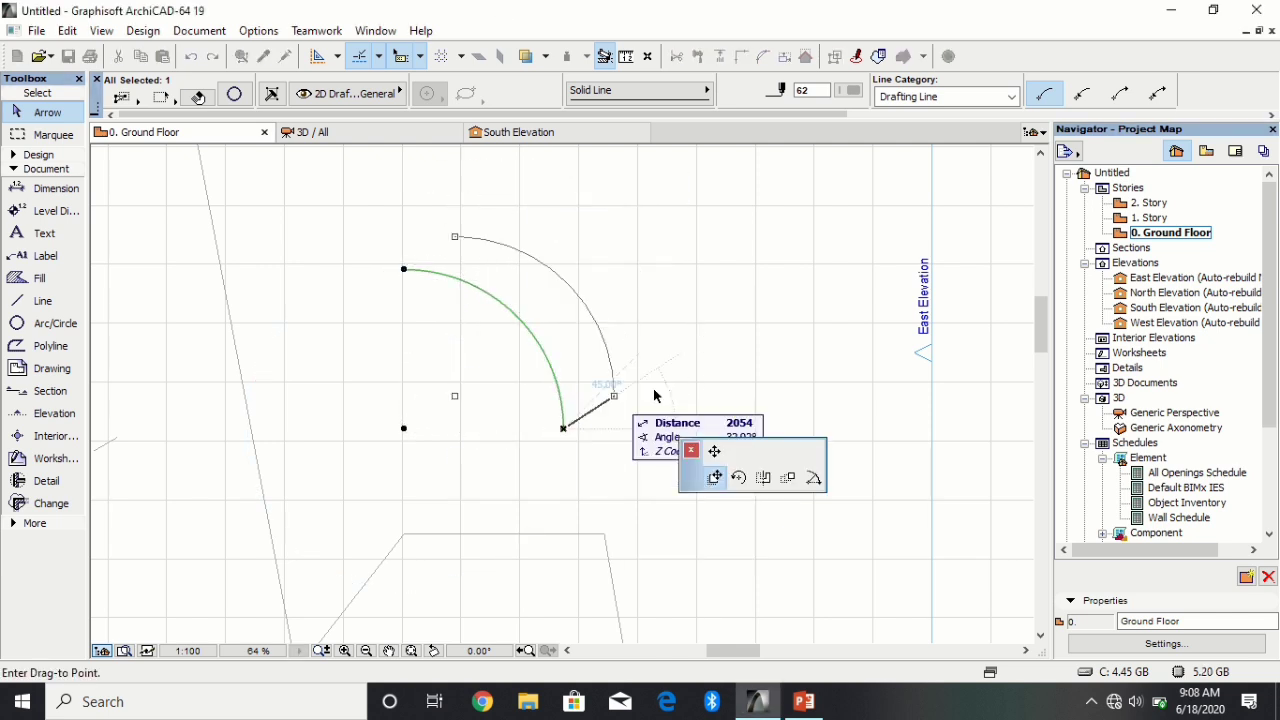
click(714, 451)
click(604, 208)
Step: Reposition the closed polyline's lower-right node, where the arc segment meets the slanted edge, slightly up to the right
scroll(629, 360, down, 2)
middle_drag(629, 360, 635, 178)
click(479, 312)
click(567, 502)
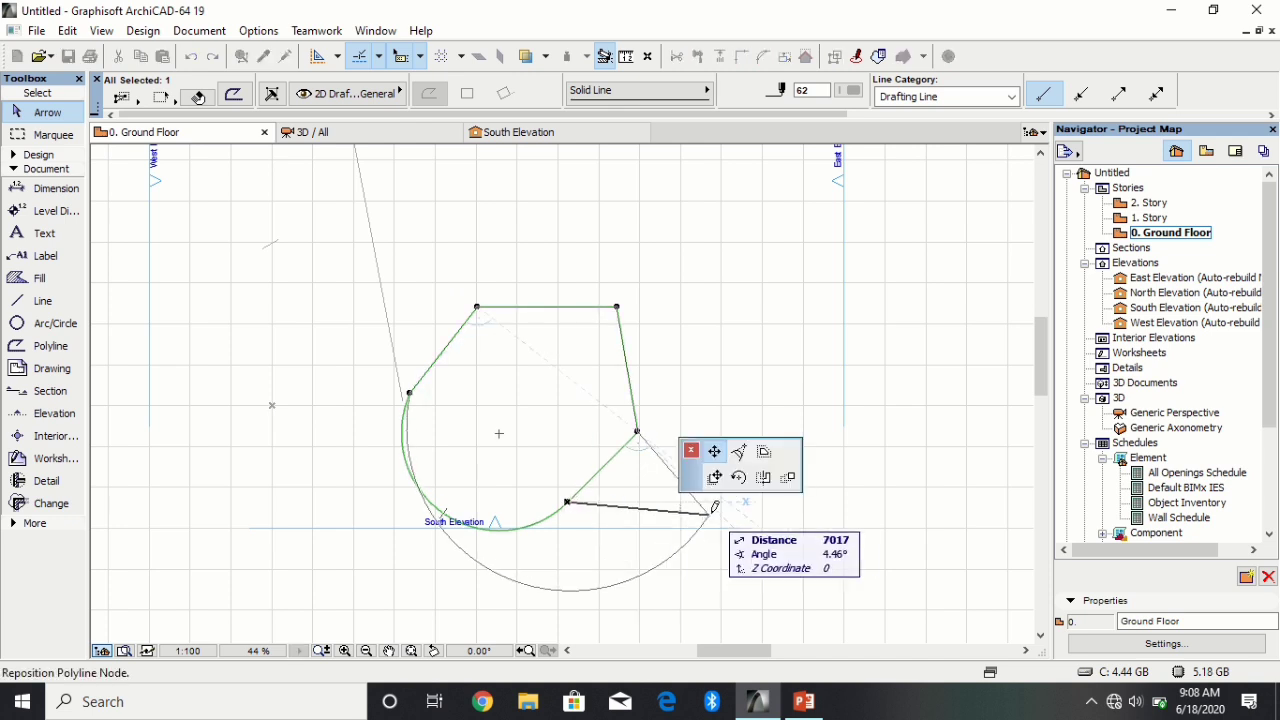
click(590, 466)
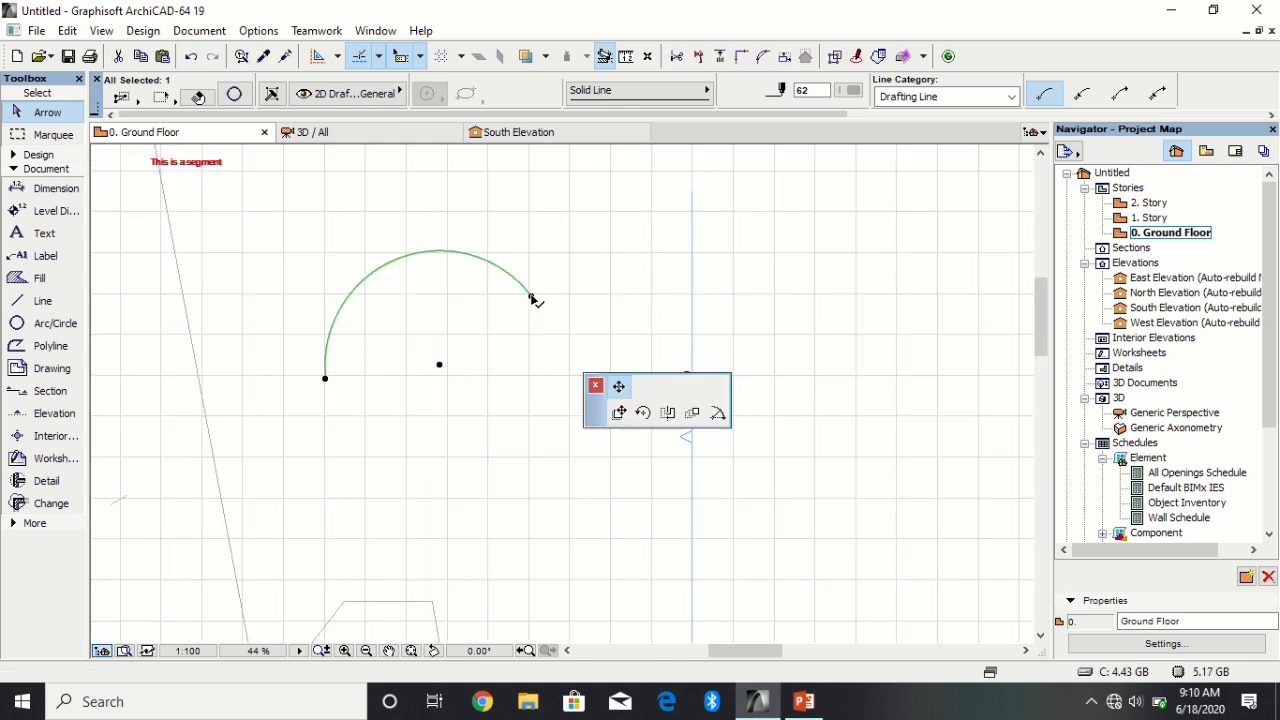
Step: Extend the arc's right end along its own circle until it is level with the left end
click(533, 299)
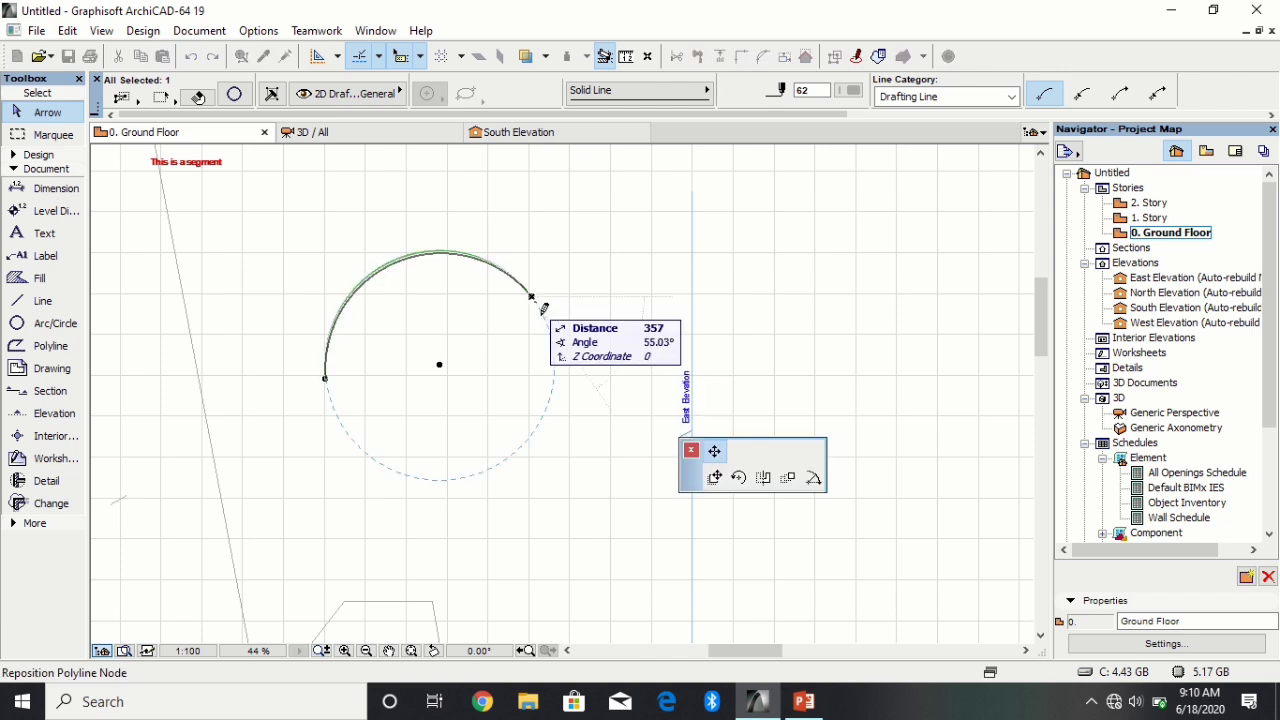
click(813, 479)
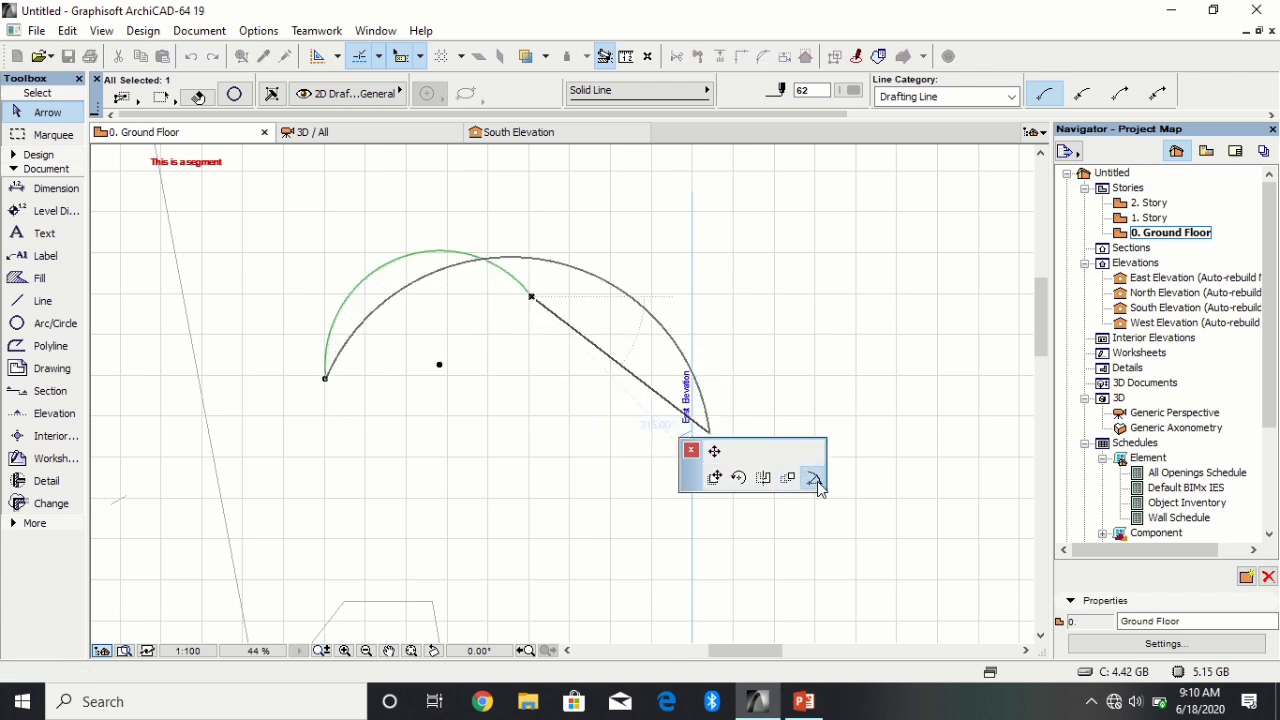
click(595, 377)
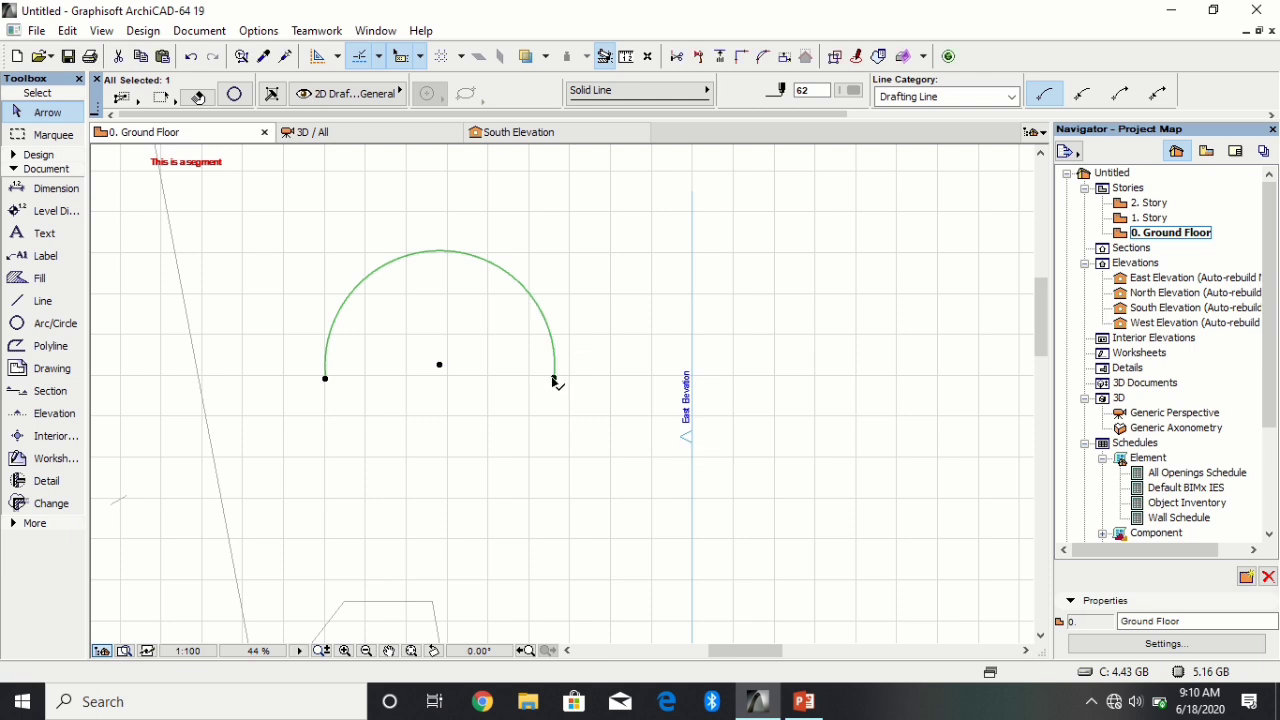
Step: Drag the whole arc by its right end up to the right, toward the East Elevation line
click(554, 380)
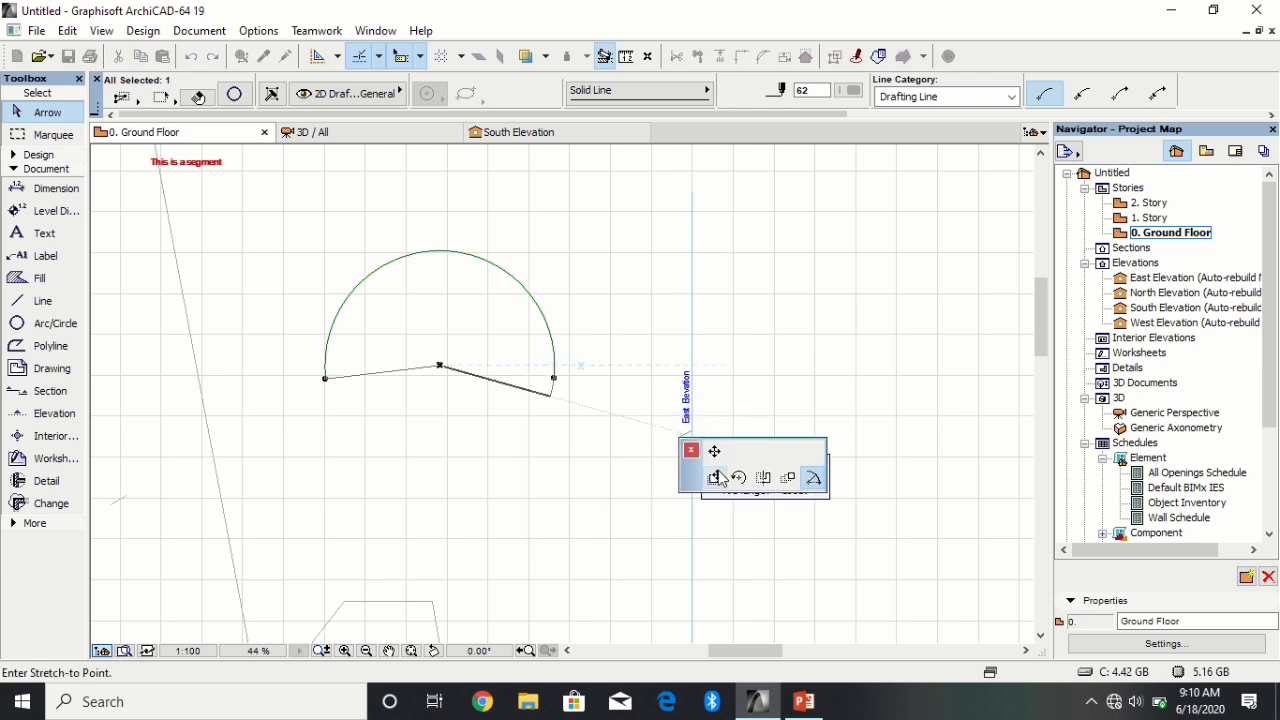
click(716, 478)
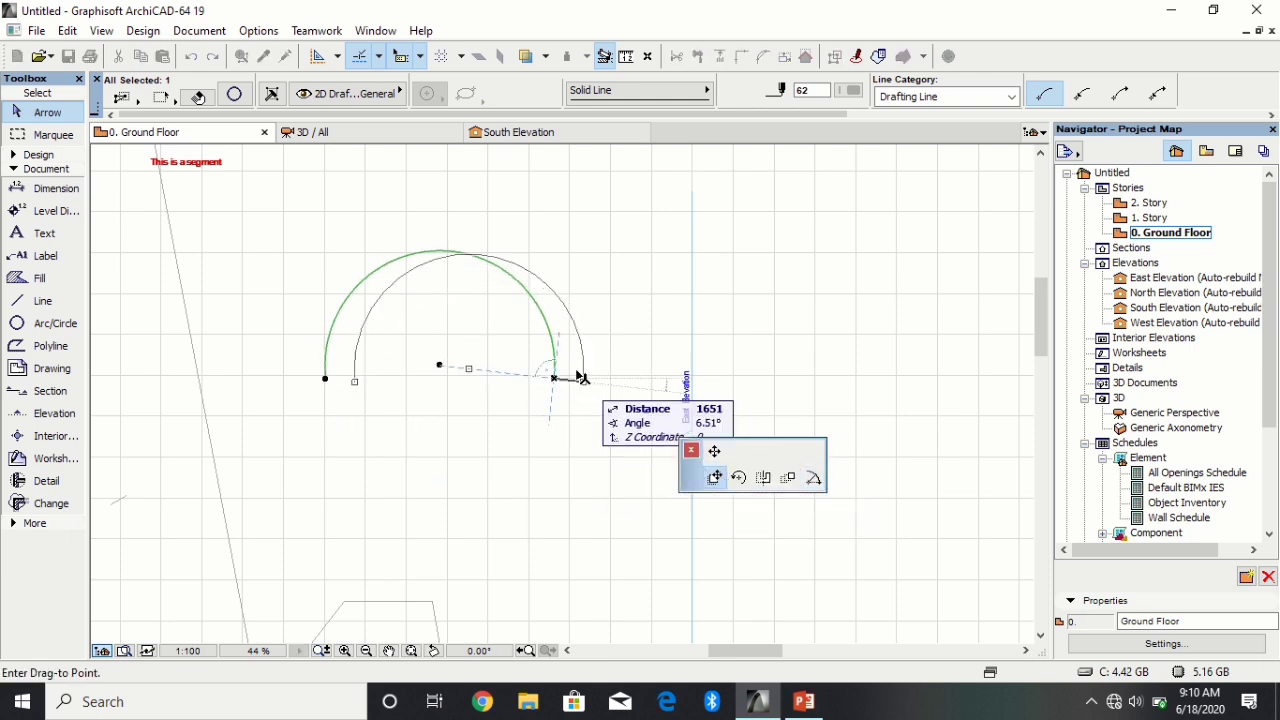
click(612, 306)
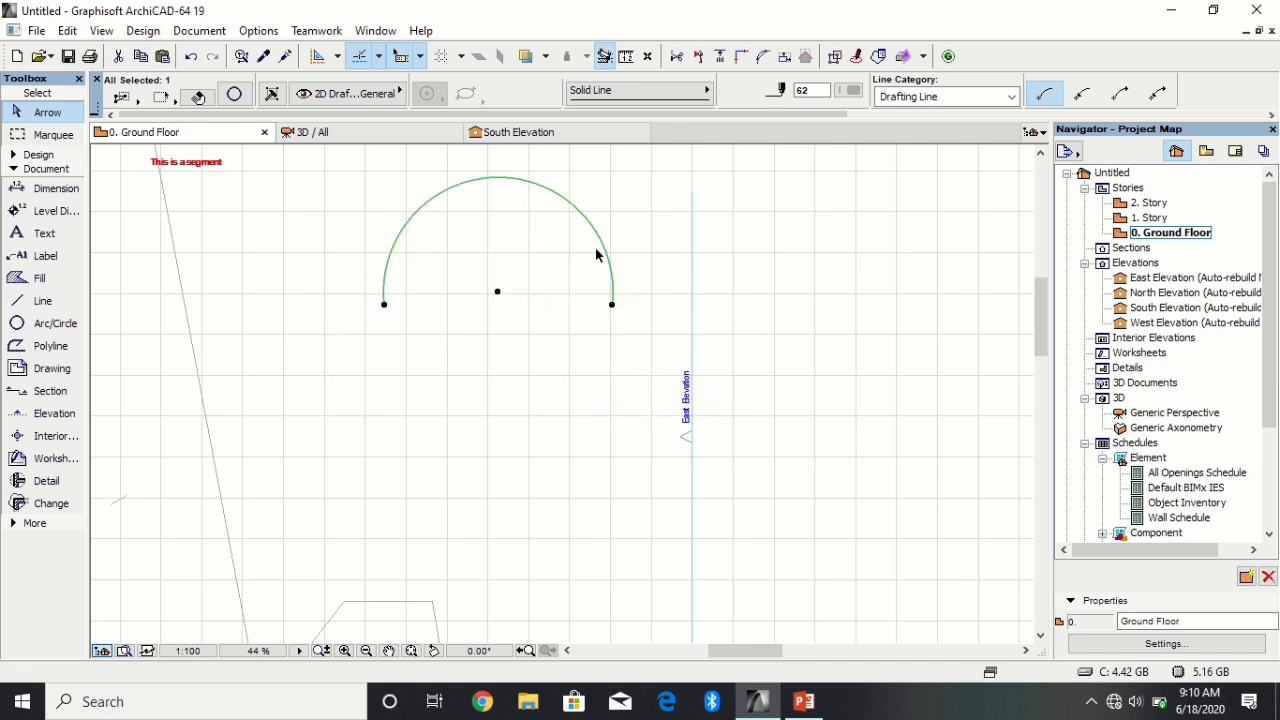
click(612, 306)
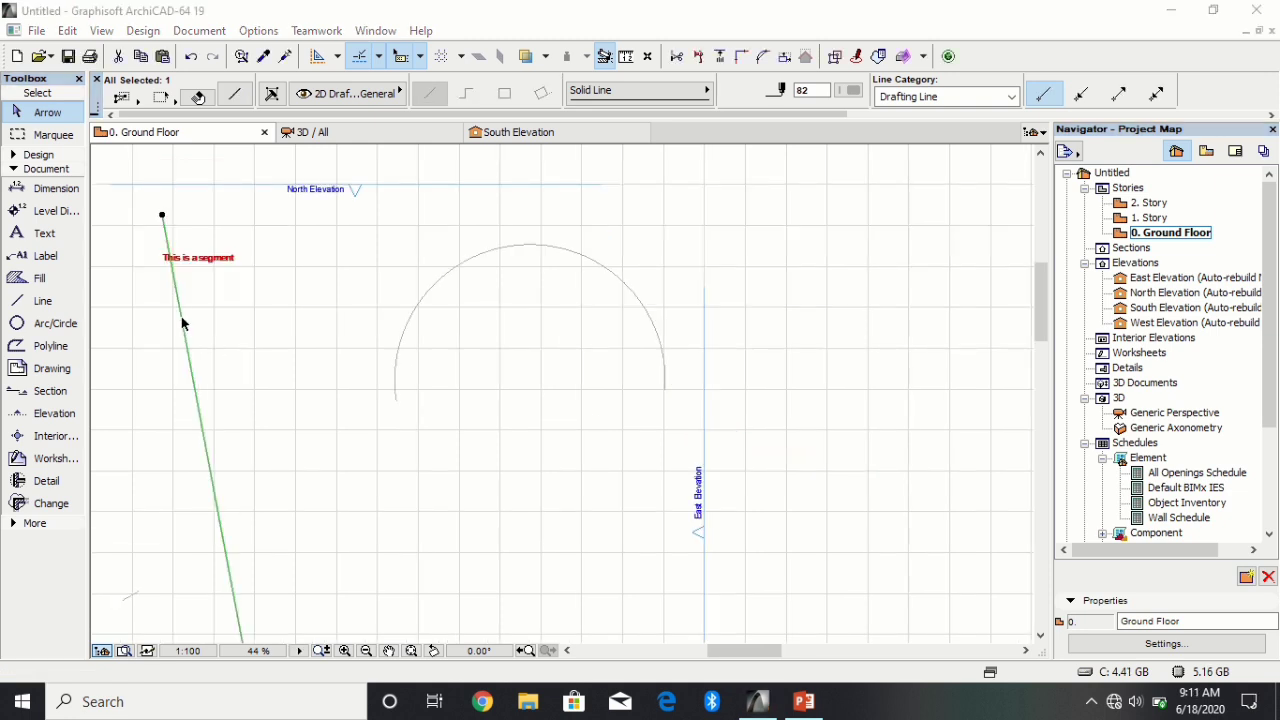
right_click(181, 318)
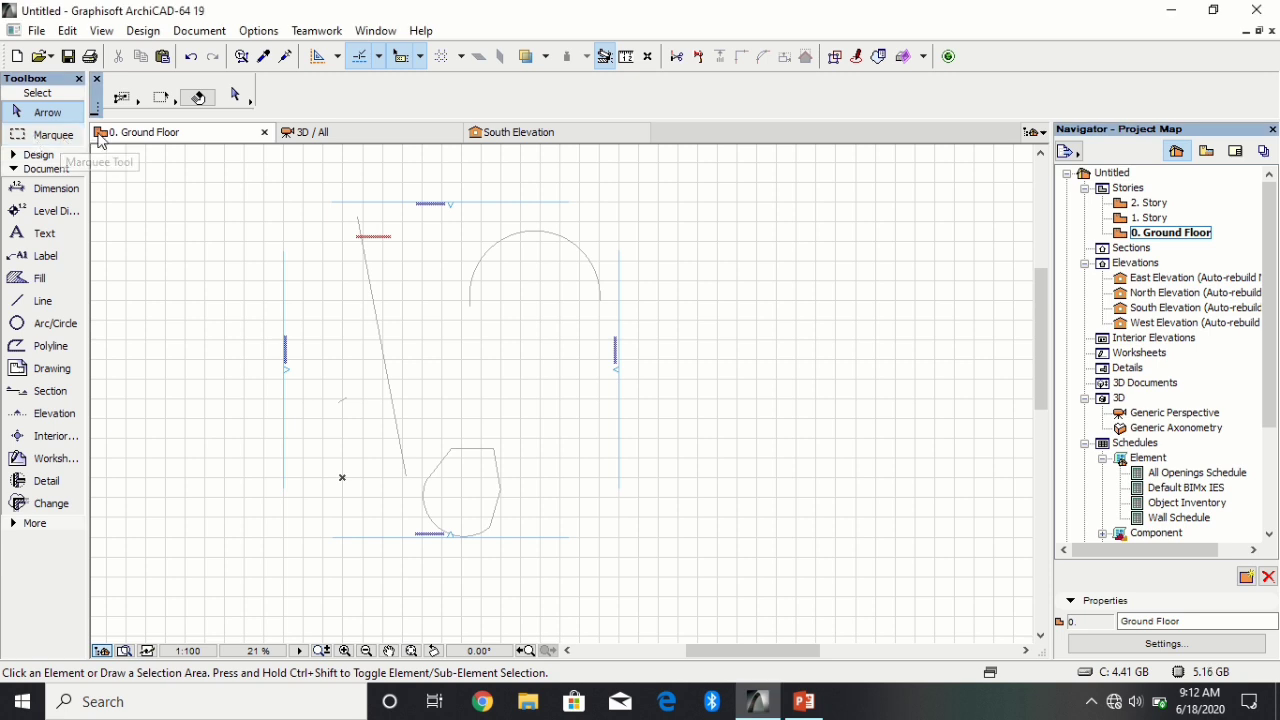
Step: Enclose the drawn elements in a rectangular marquee without the West Elevation marker, move them straight right, and clear the marquee
click(58, 144)
click(293, 203)
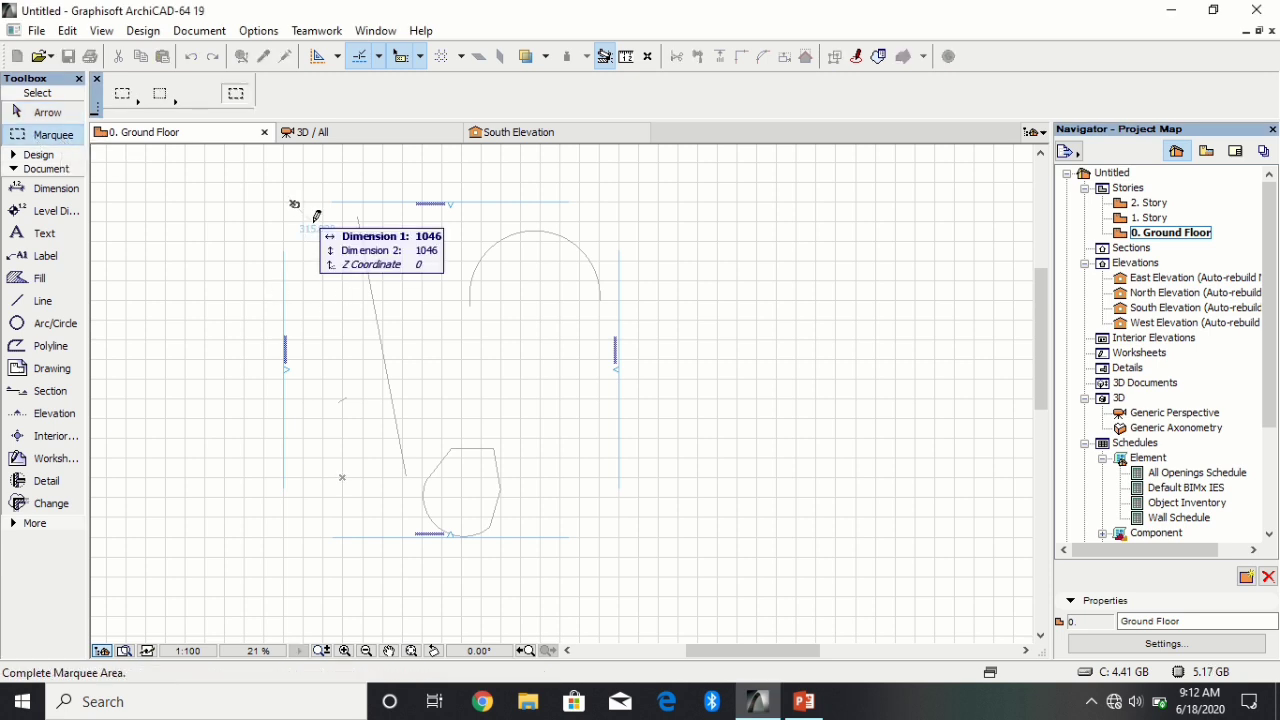
click(620, 546)
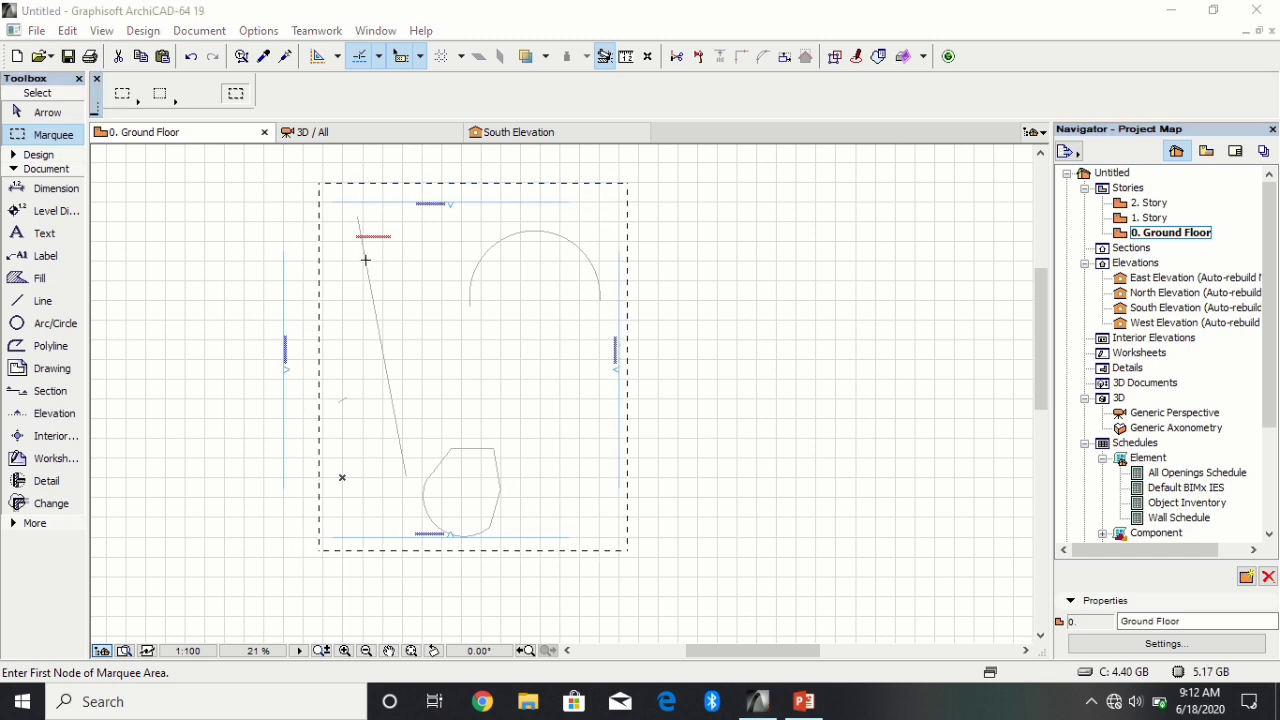
click(365, 260)
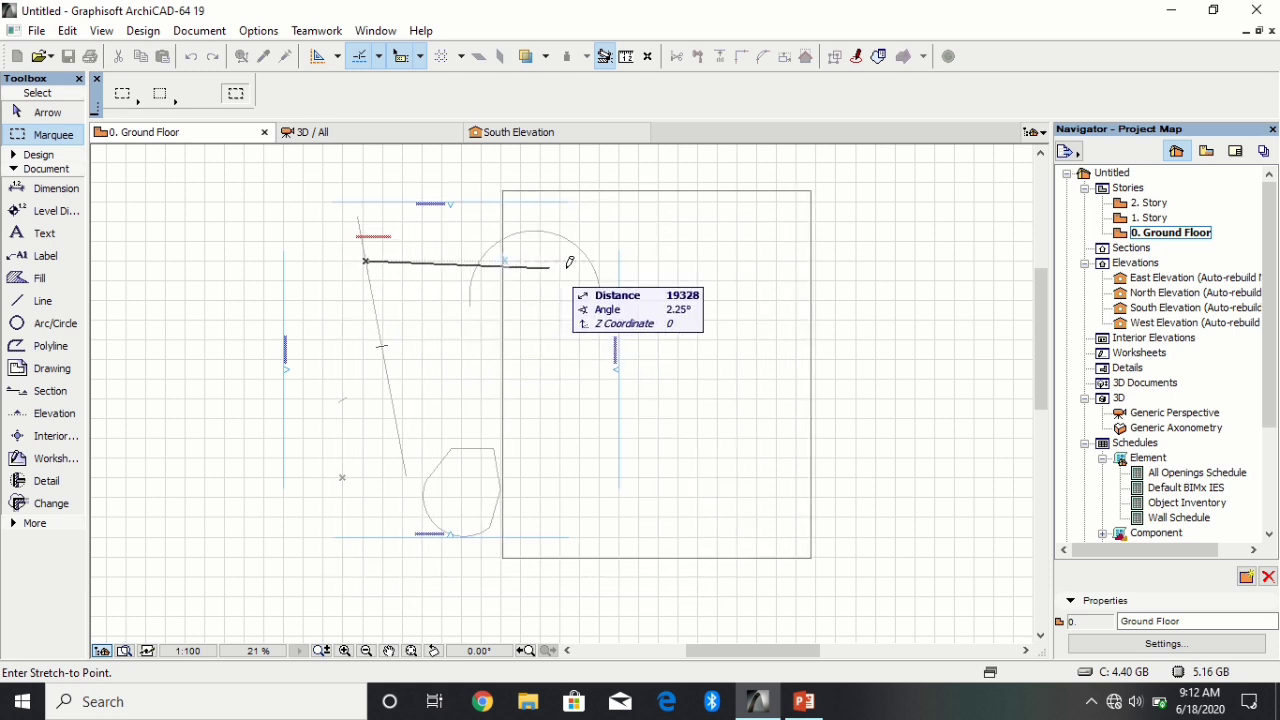
click(669, 260)
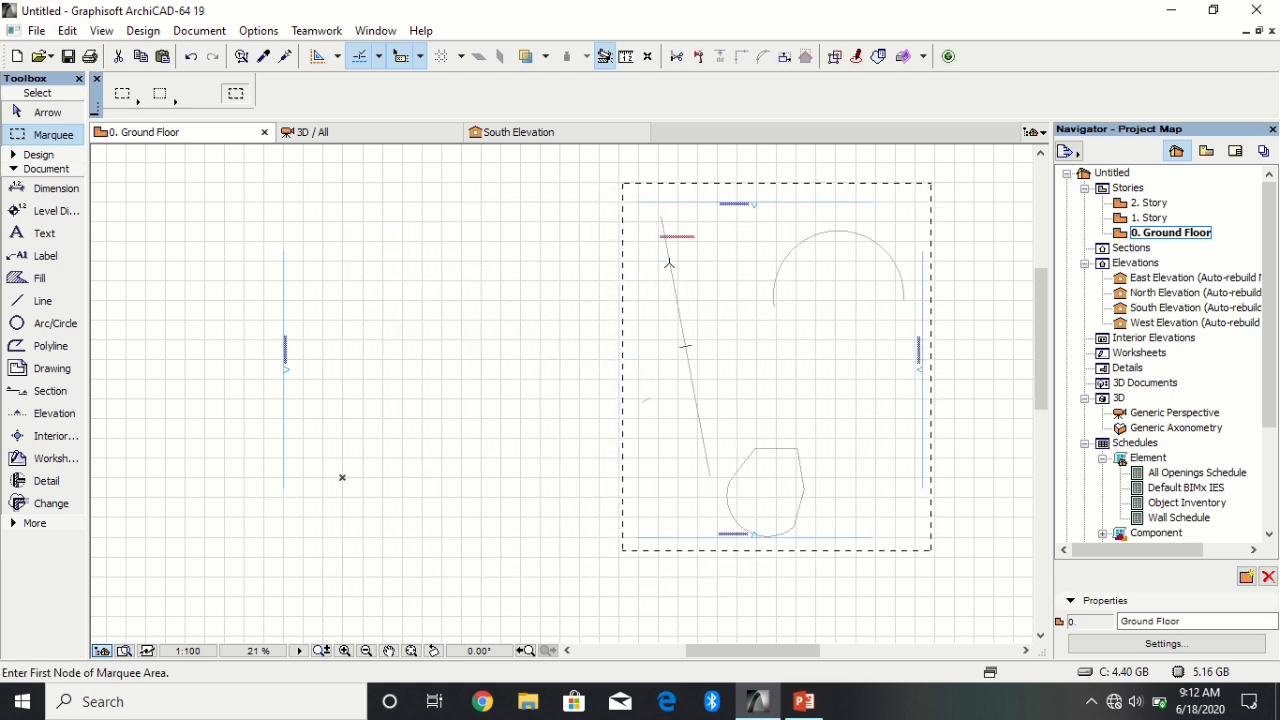
key(Escape)
Step: Prepare to save the plan in the Music folder as an ArchiCAD Solo Project named My project
click(36, 31)
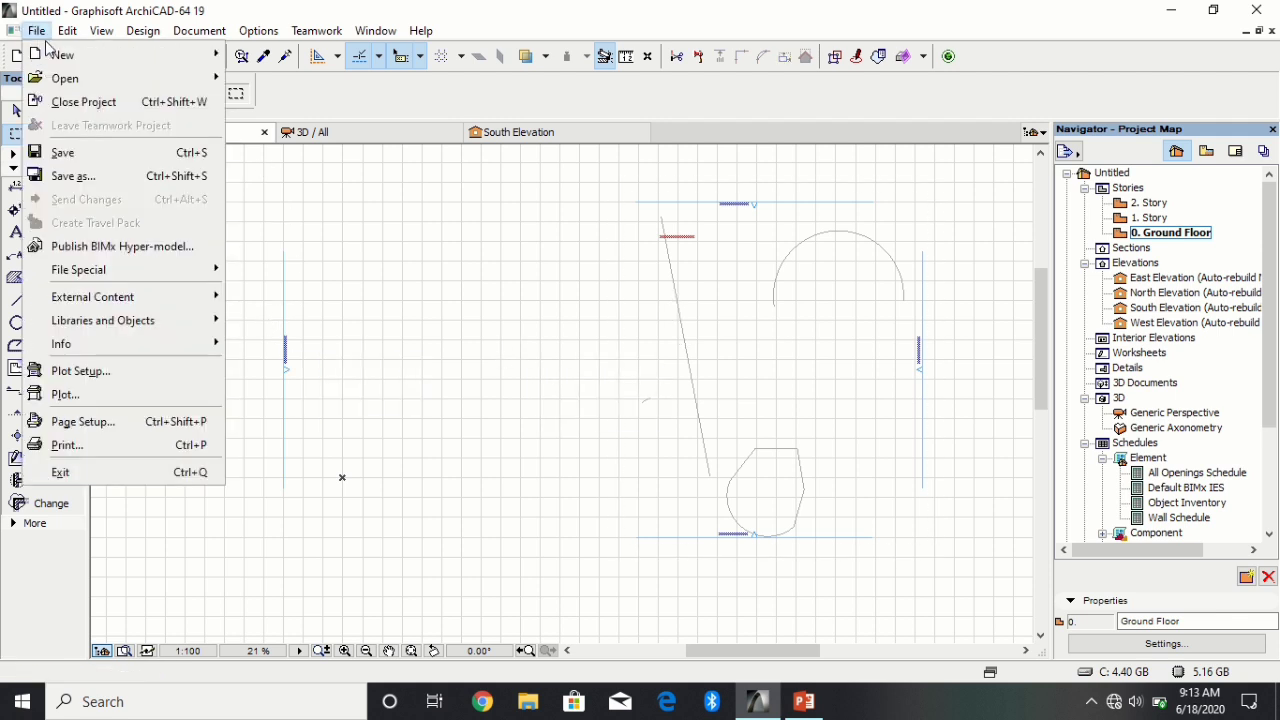
click(96, 175)
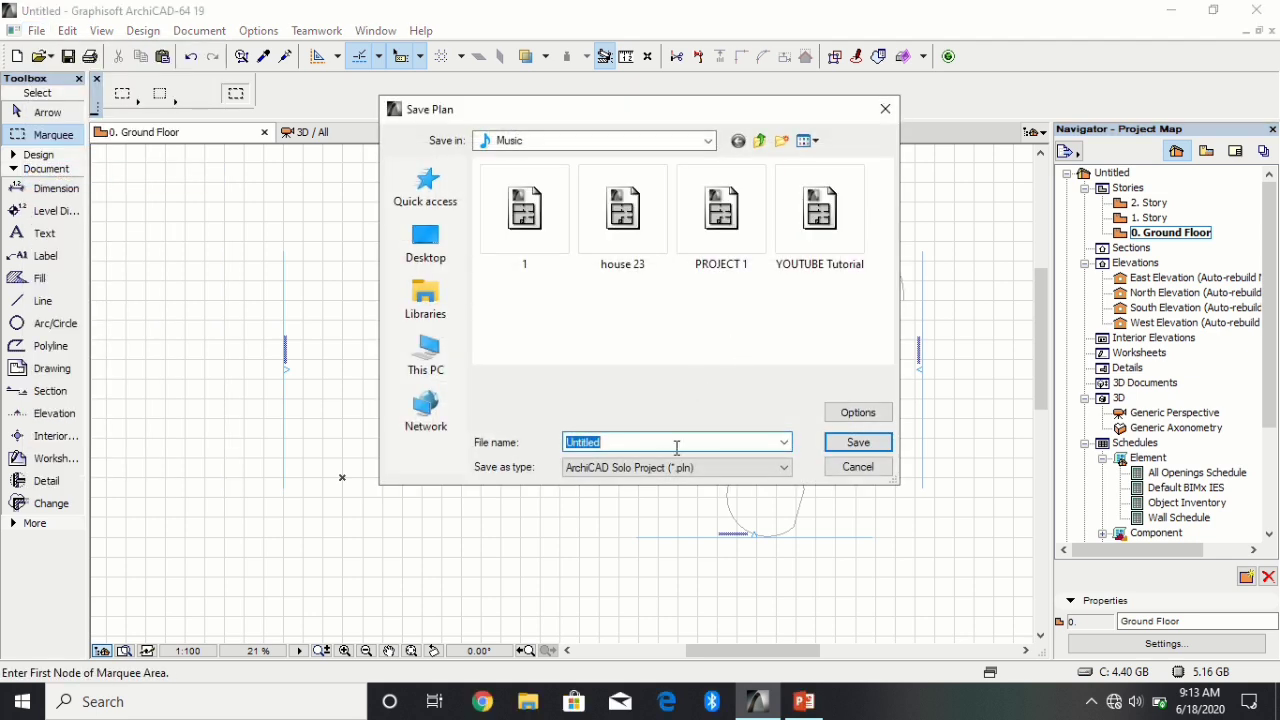
click(680, 470)
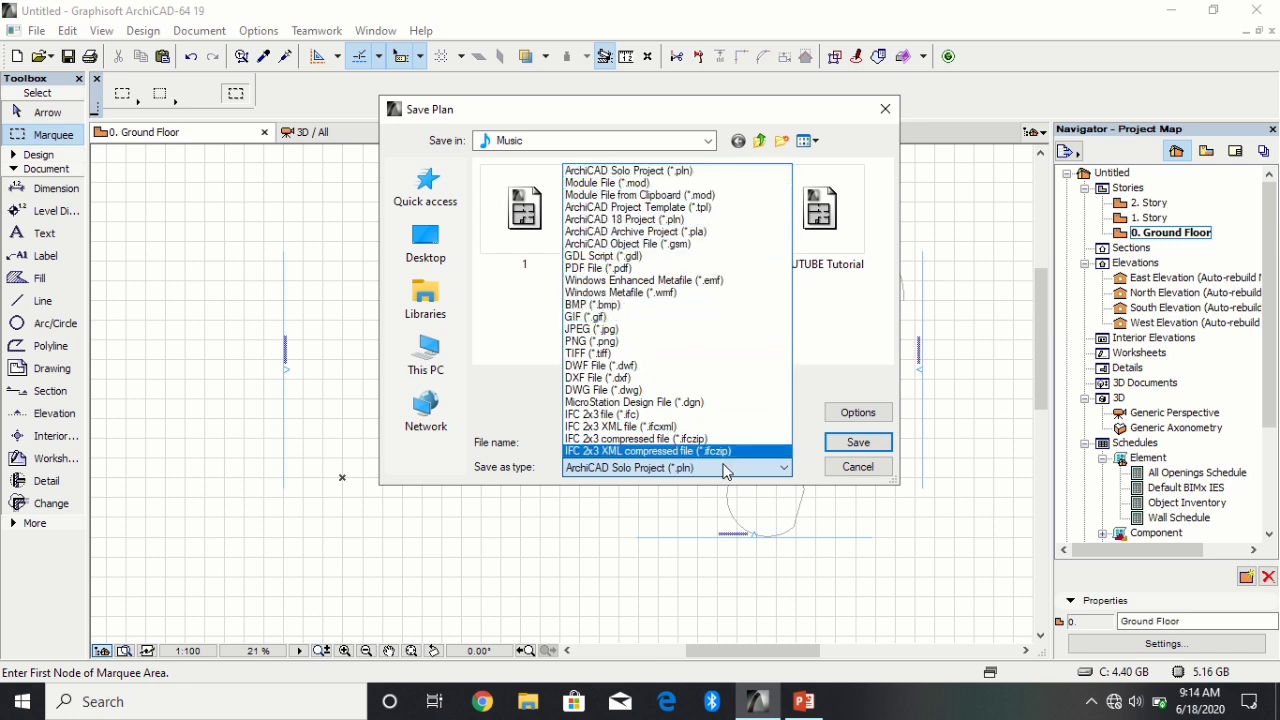
click(703, 176)
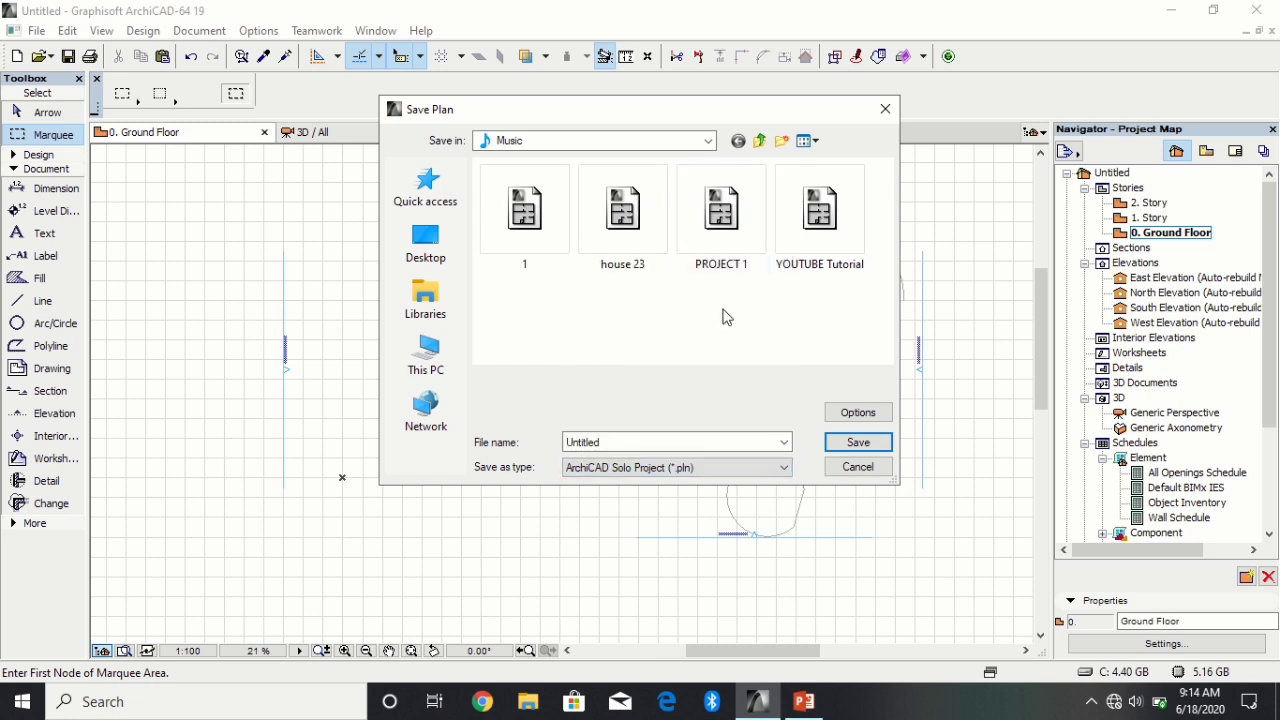
text(Mproject)
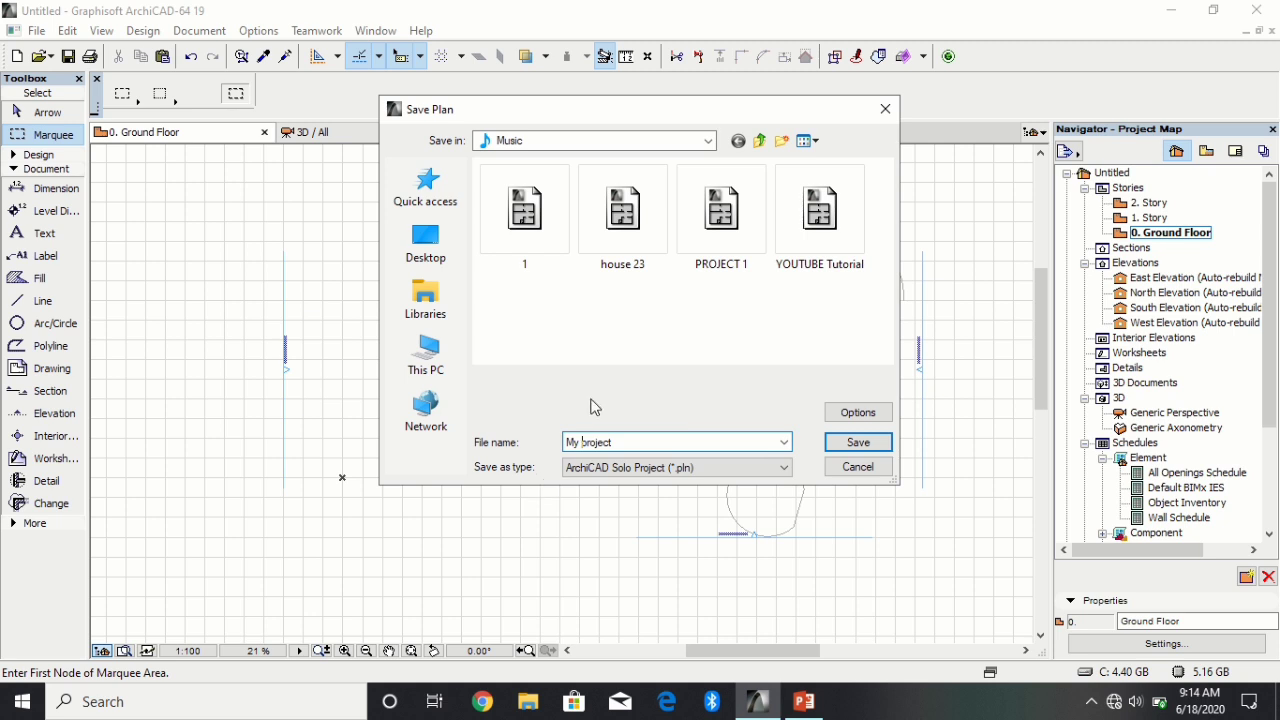
Step: Change the save format to PDF File (*.pdf) and open its page options
click(742, 468)
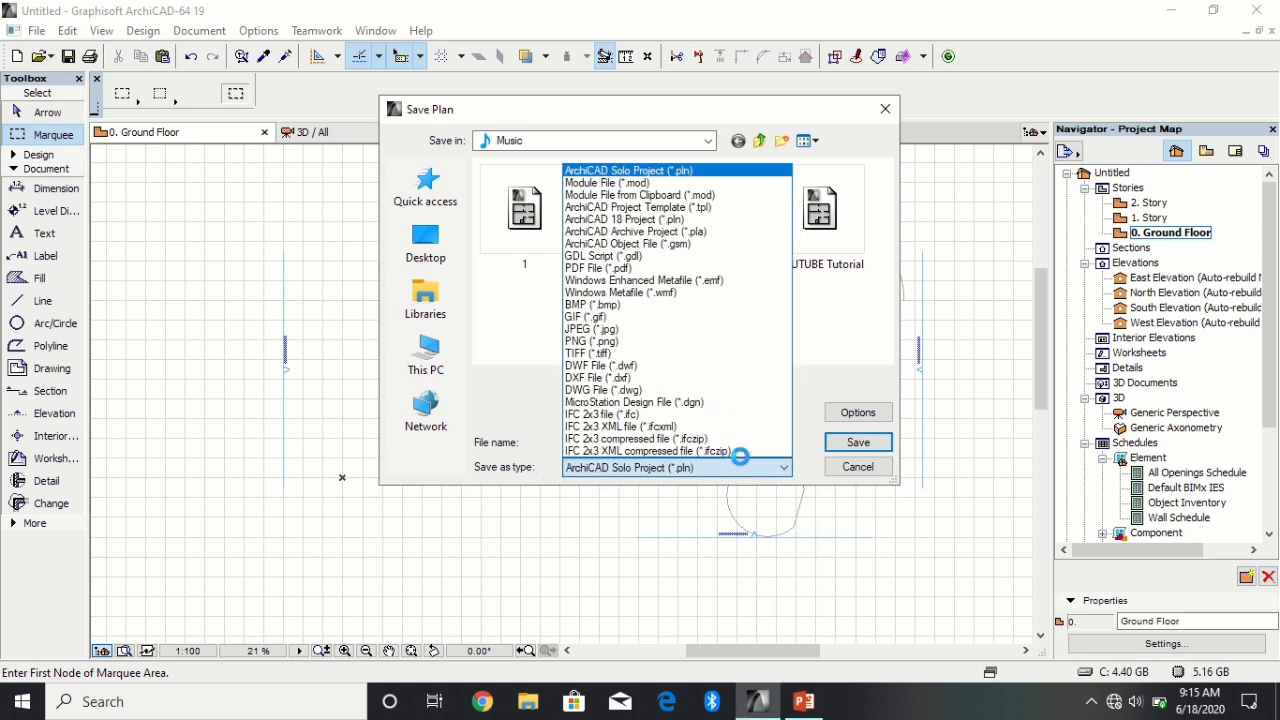
click(650, 269)
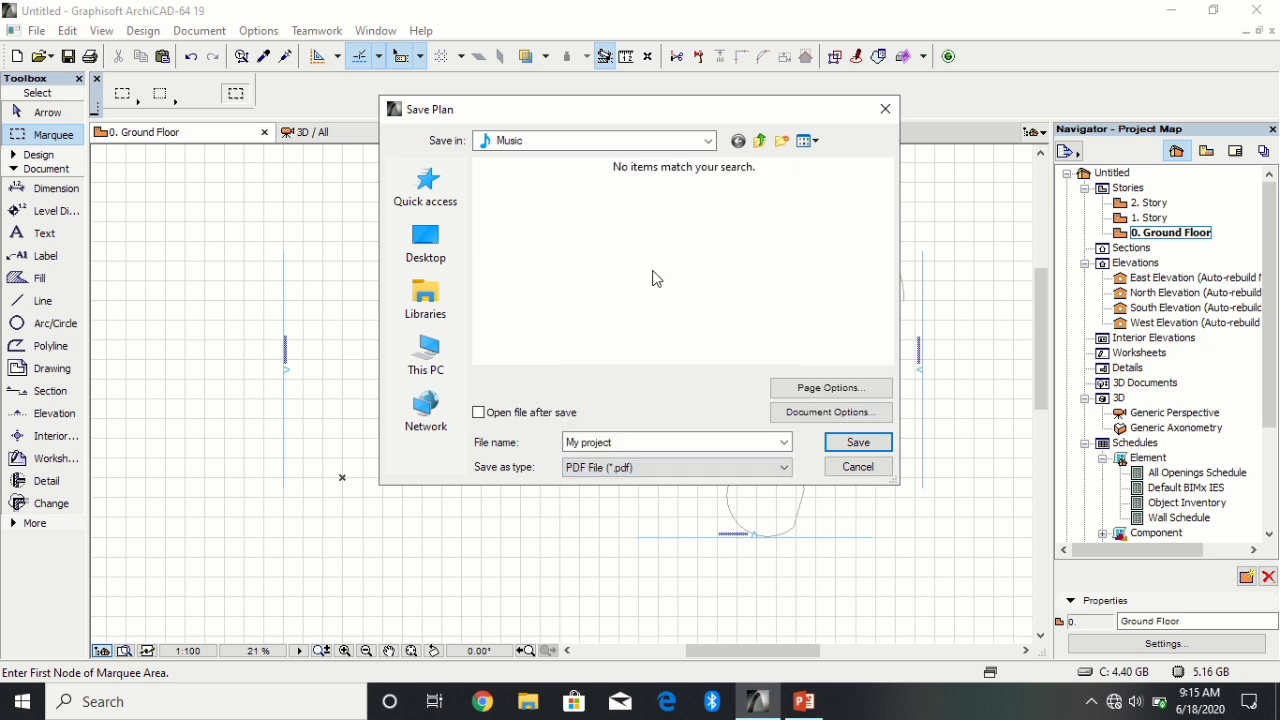
click(829, 390)
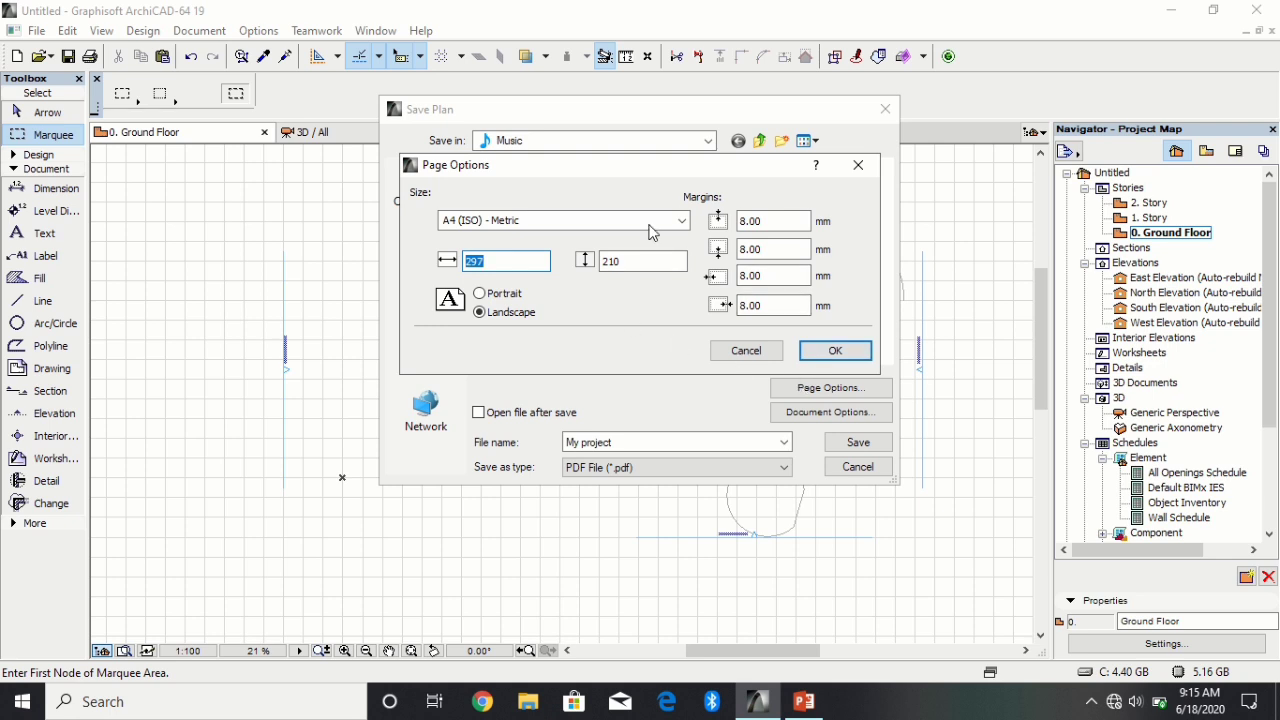
mouse_move(491, 4)
click(520, 52)
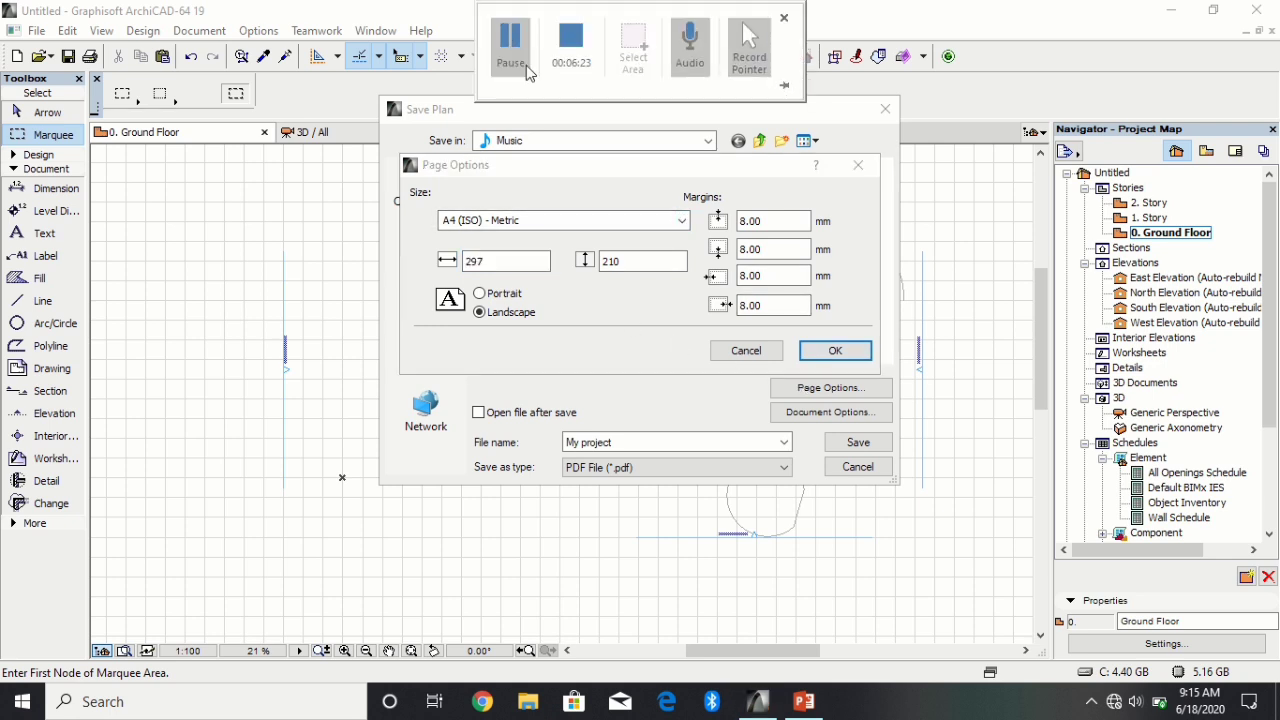
Step: Dismiss the page options and examine the PDF document options for print area, scale and arrangement, leaving the settings as they are
click(857, 168)
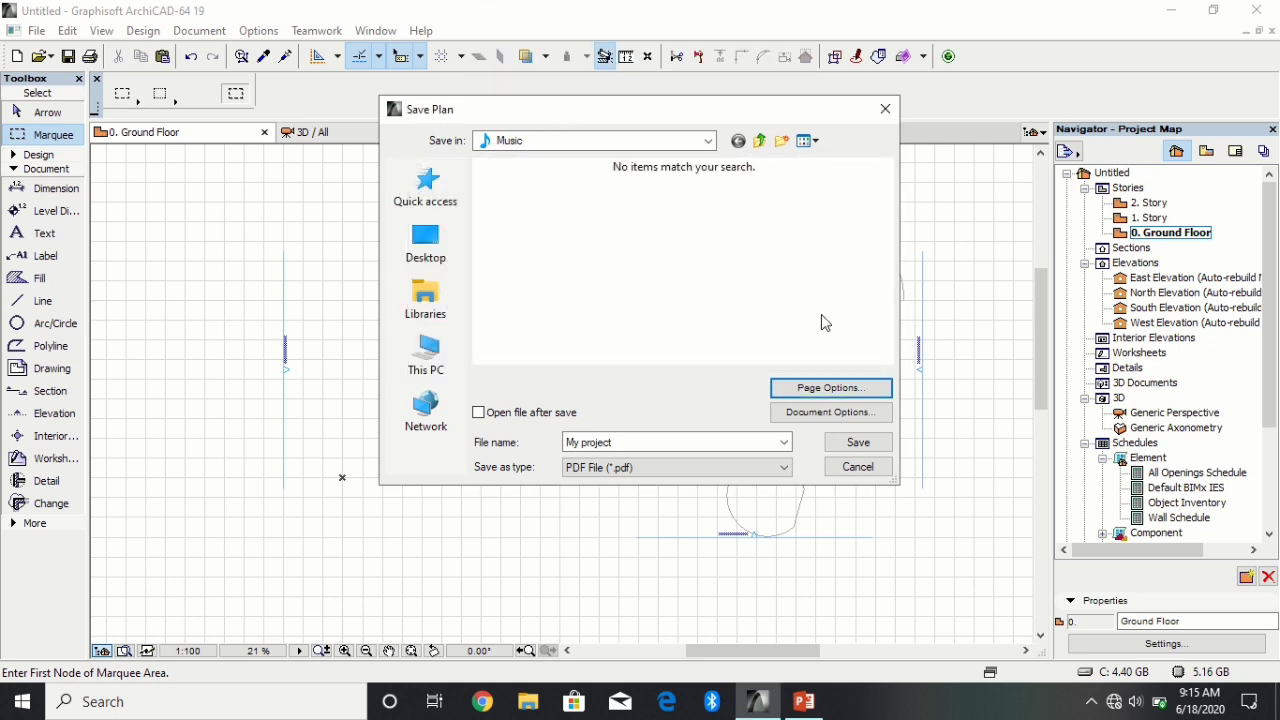
click(824, 411)
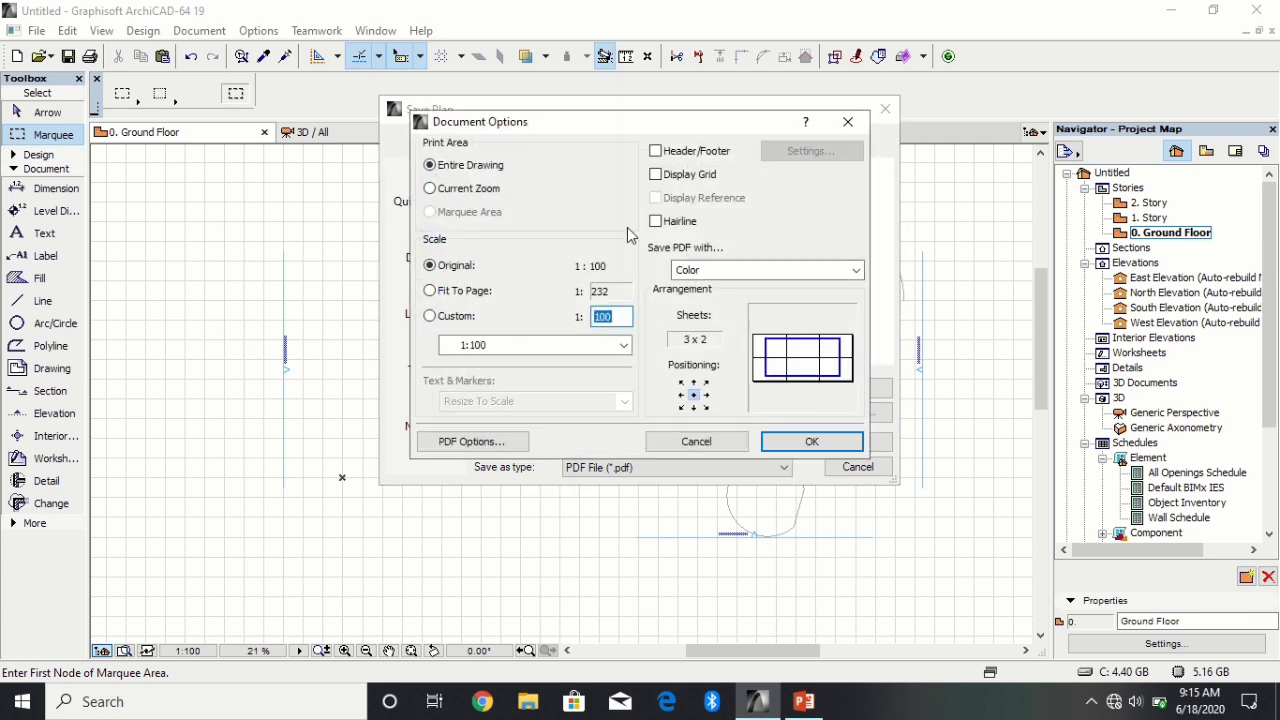
click(847, 123)
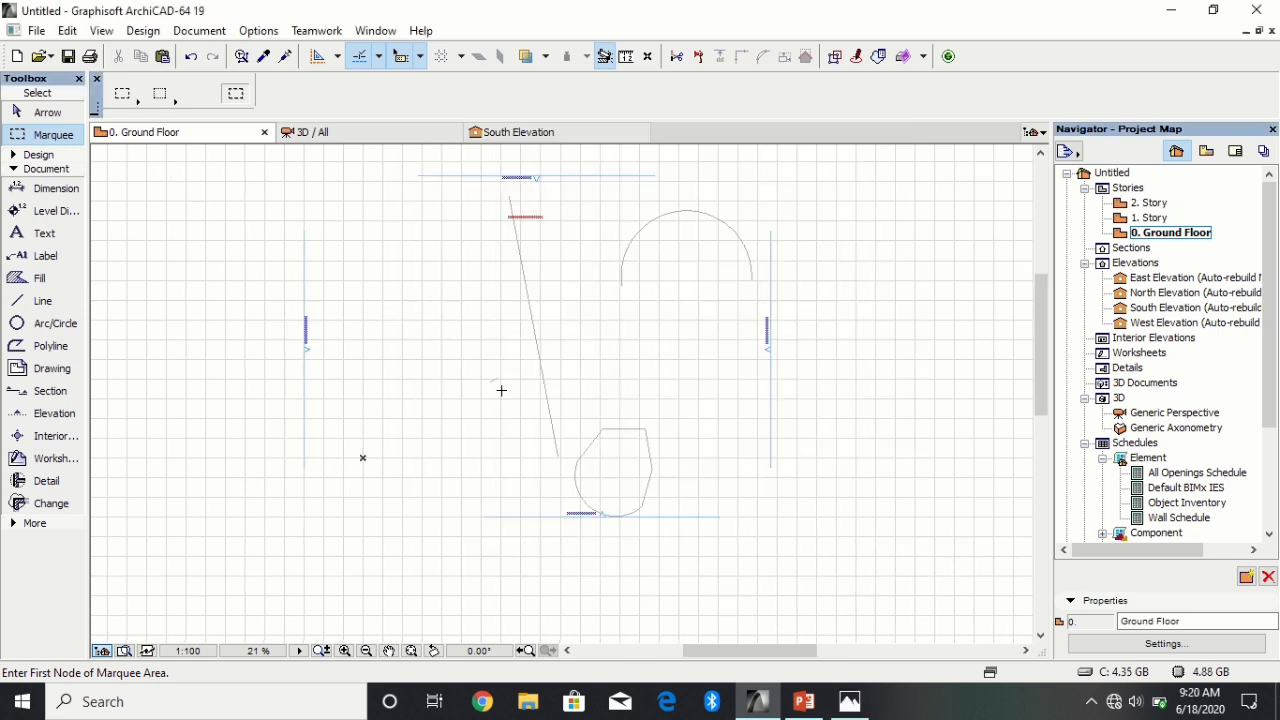
Step: Enclose the closed polyline at the South Elevation line in a rectangular marquee and bring up the editing commands
scroll(656, 540, up, 2)
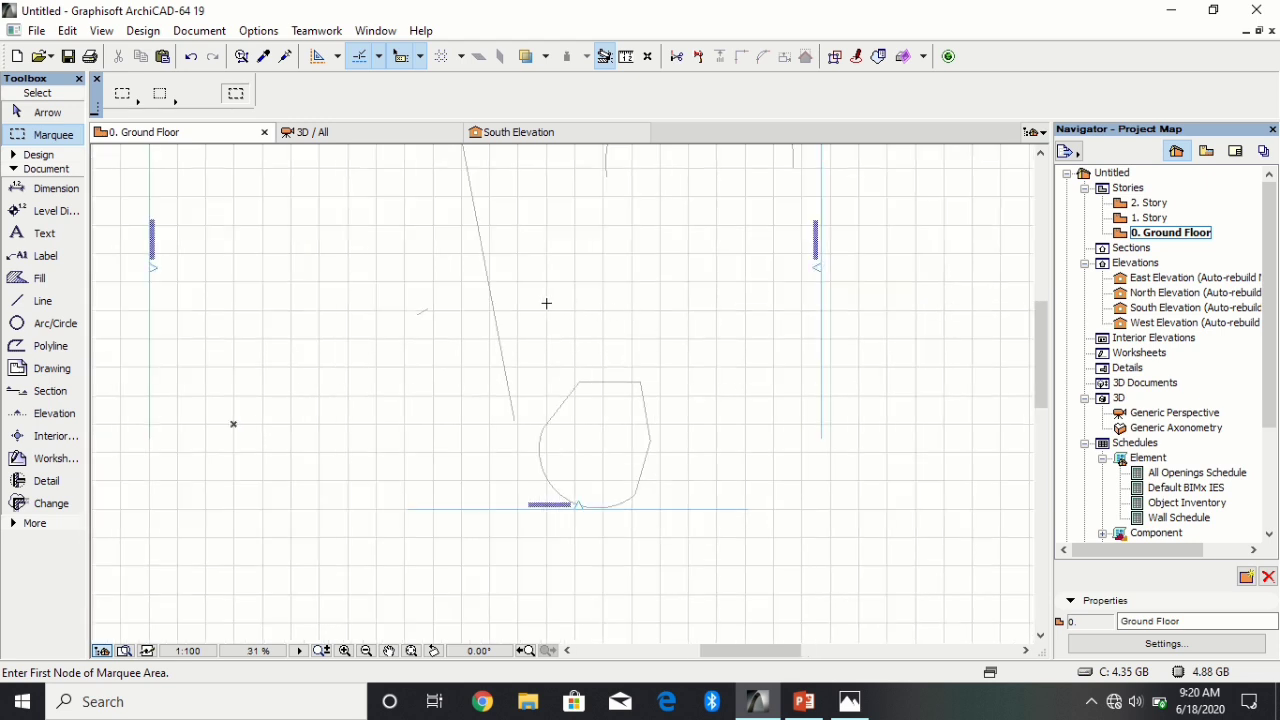
scroll(546, 303, down, 3)
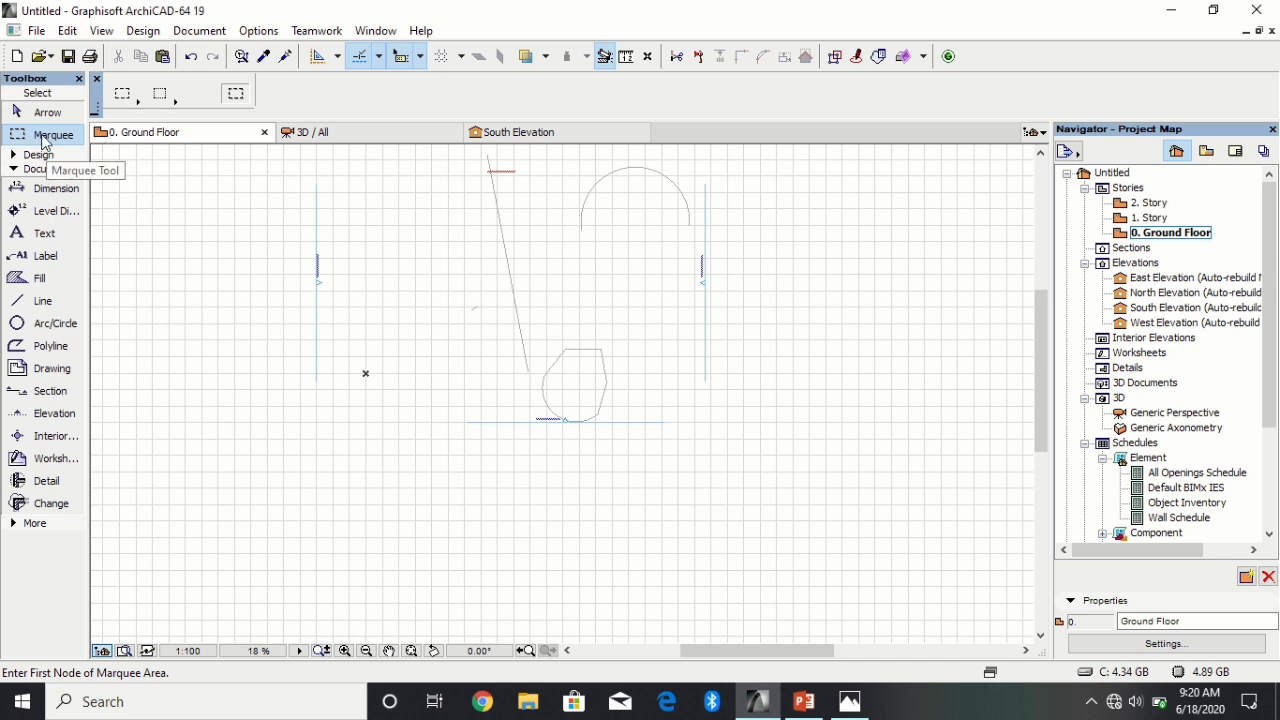
click(535, 293)
click(637, 482)
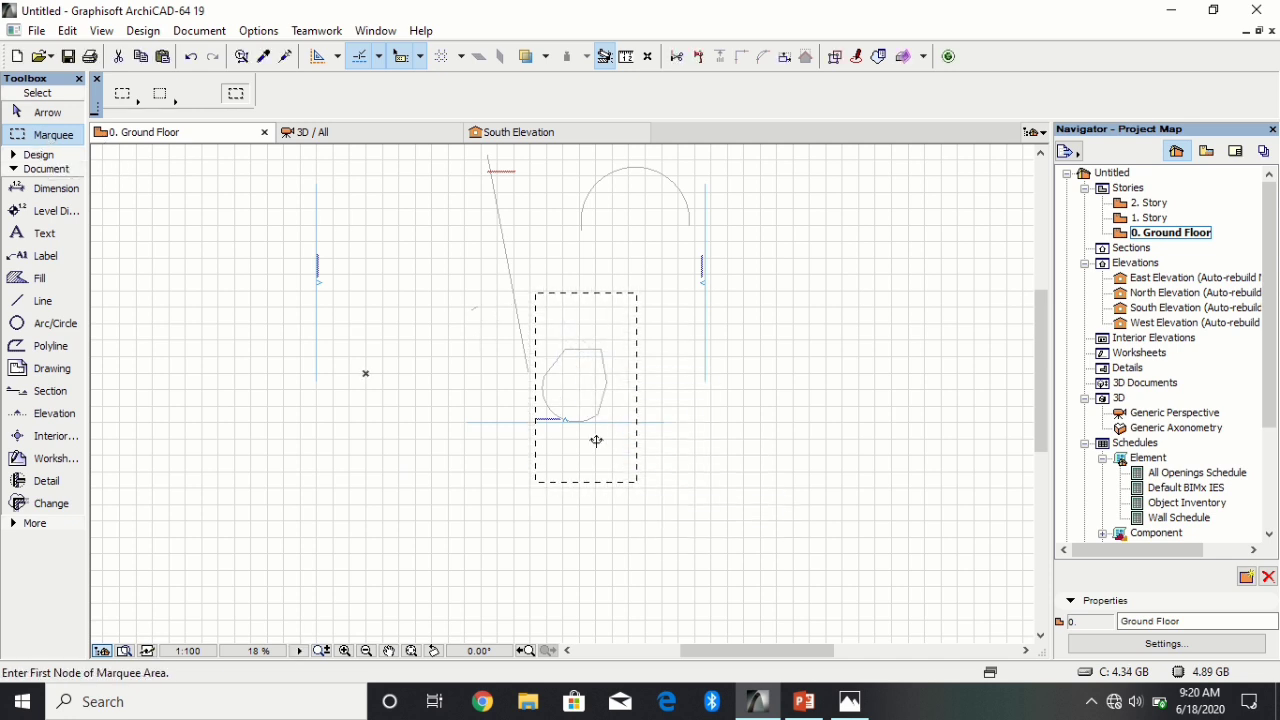
click(67, 30)
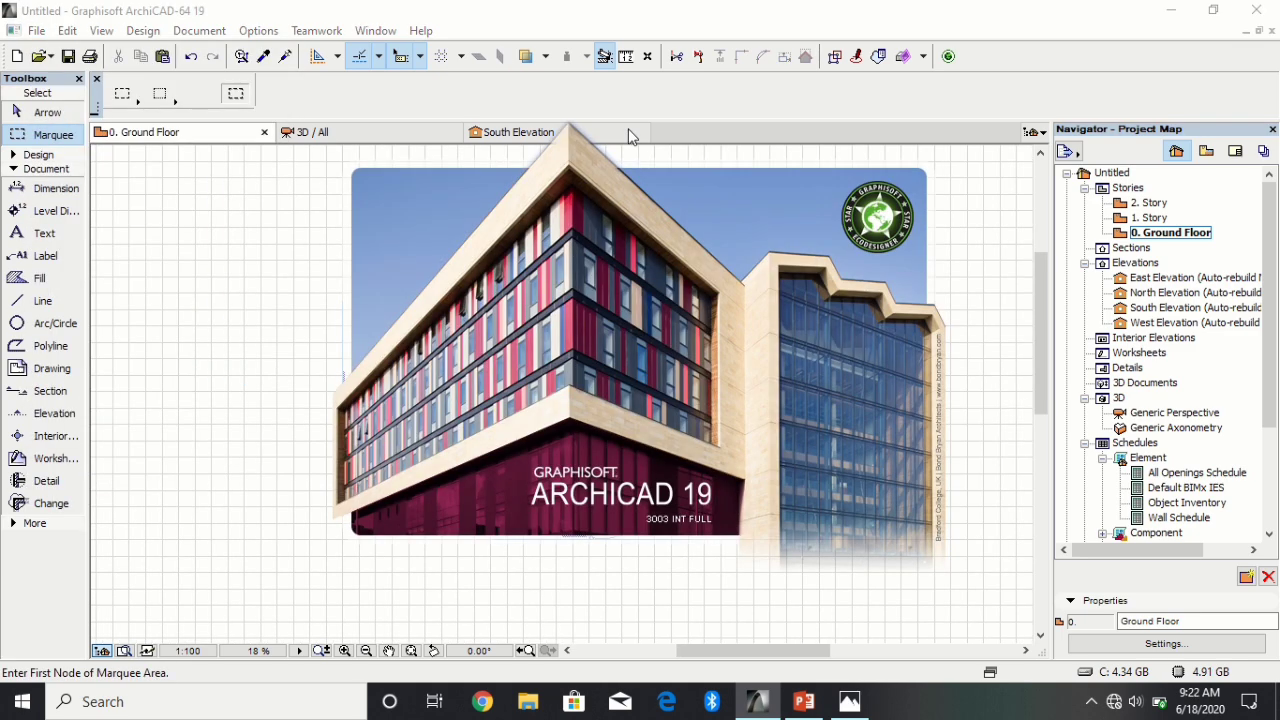